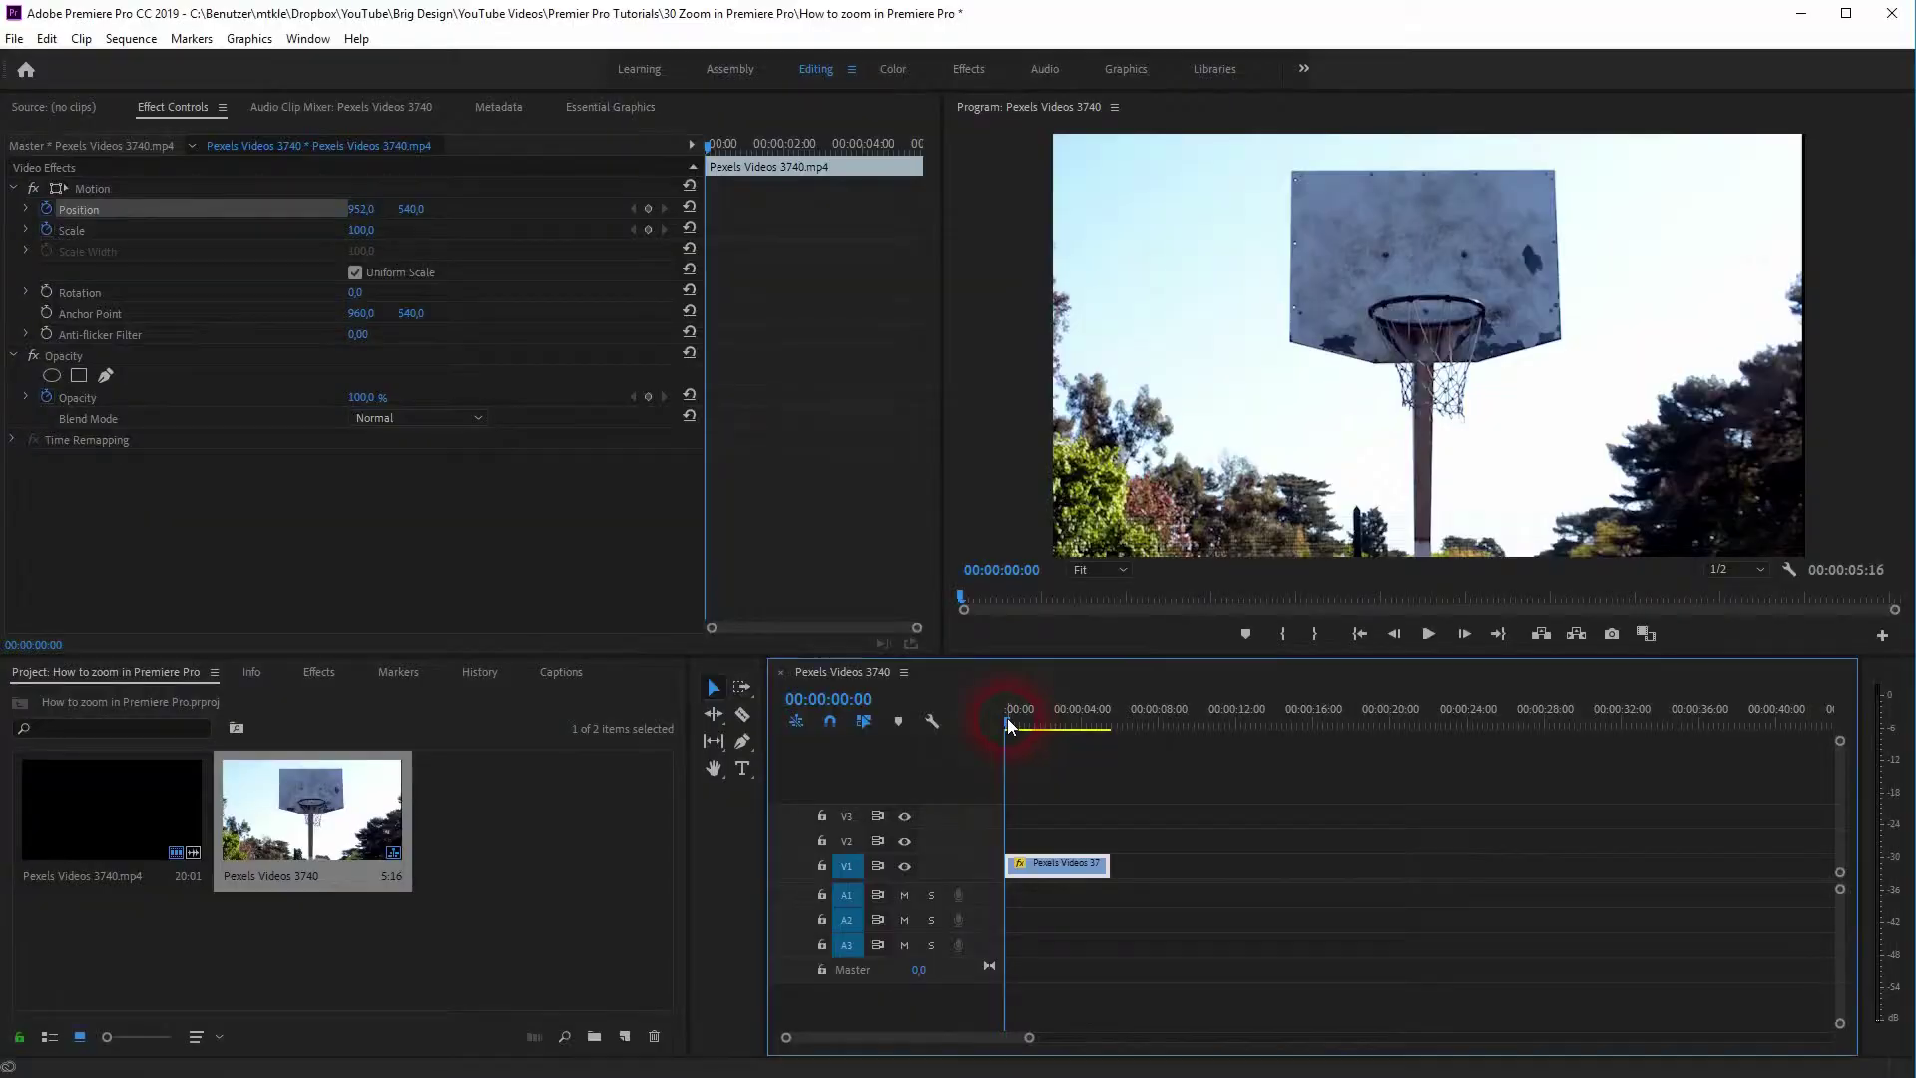
Preview the clip, return to its first frame, and switch off the Scale and Position stopwatches
key("space")
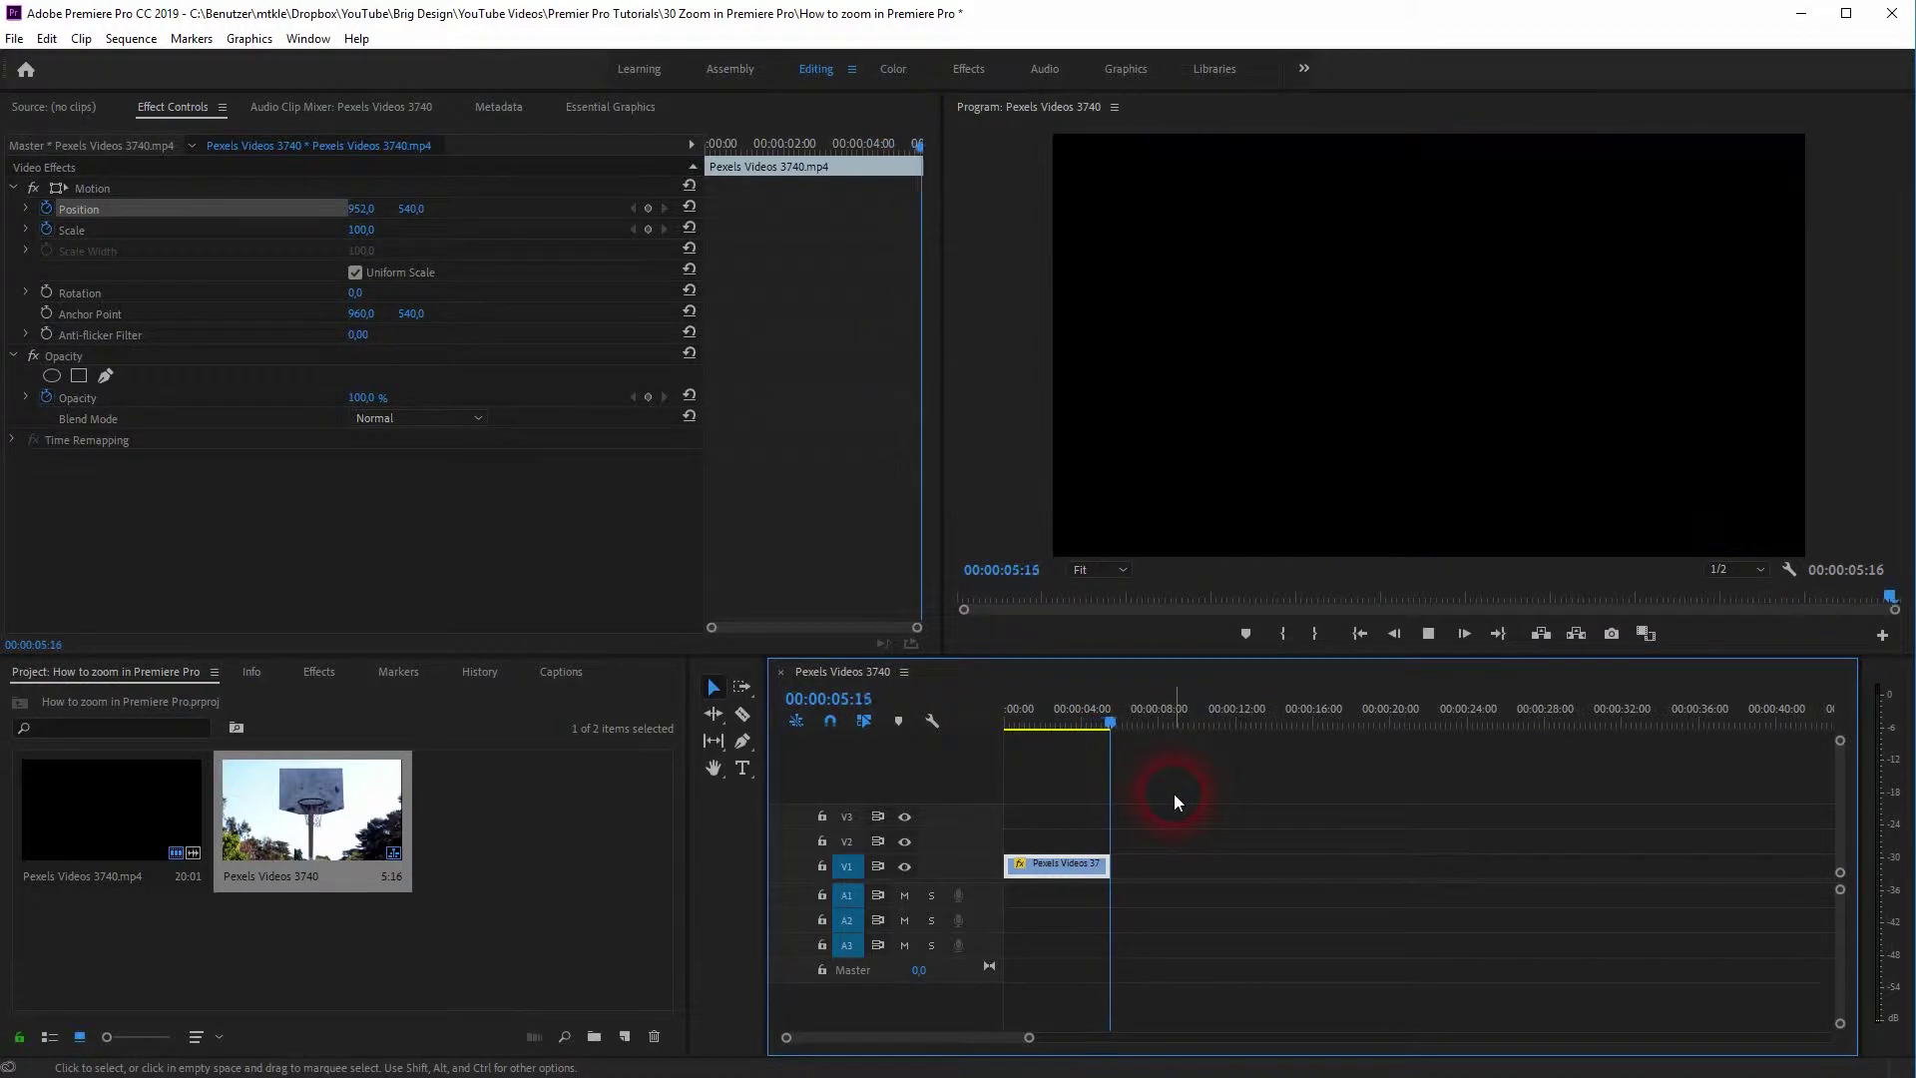
key("Home")
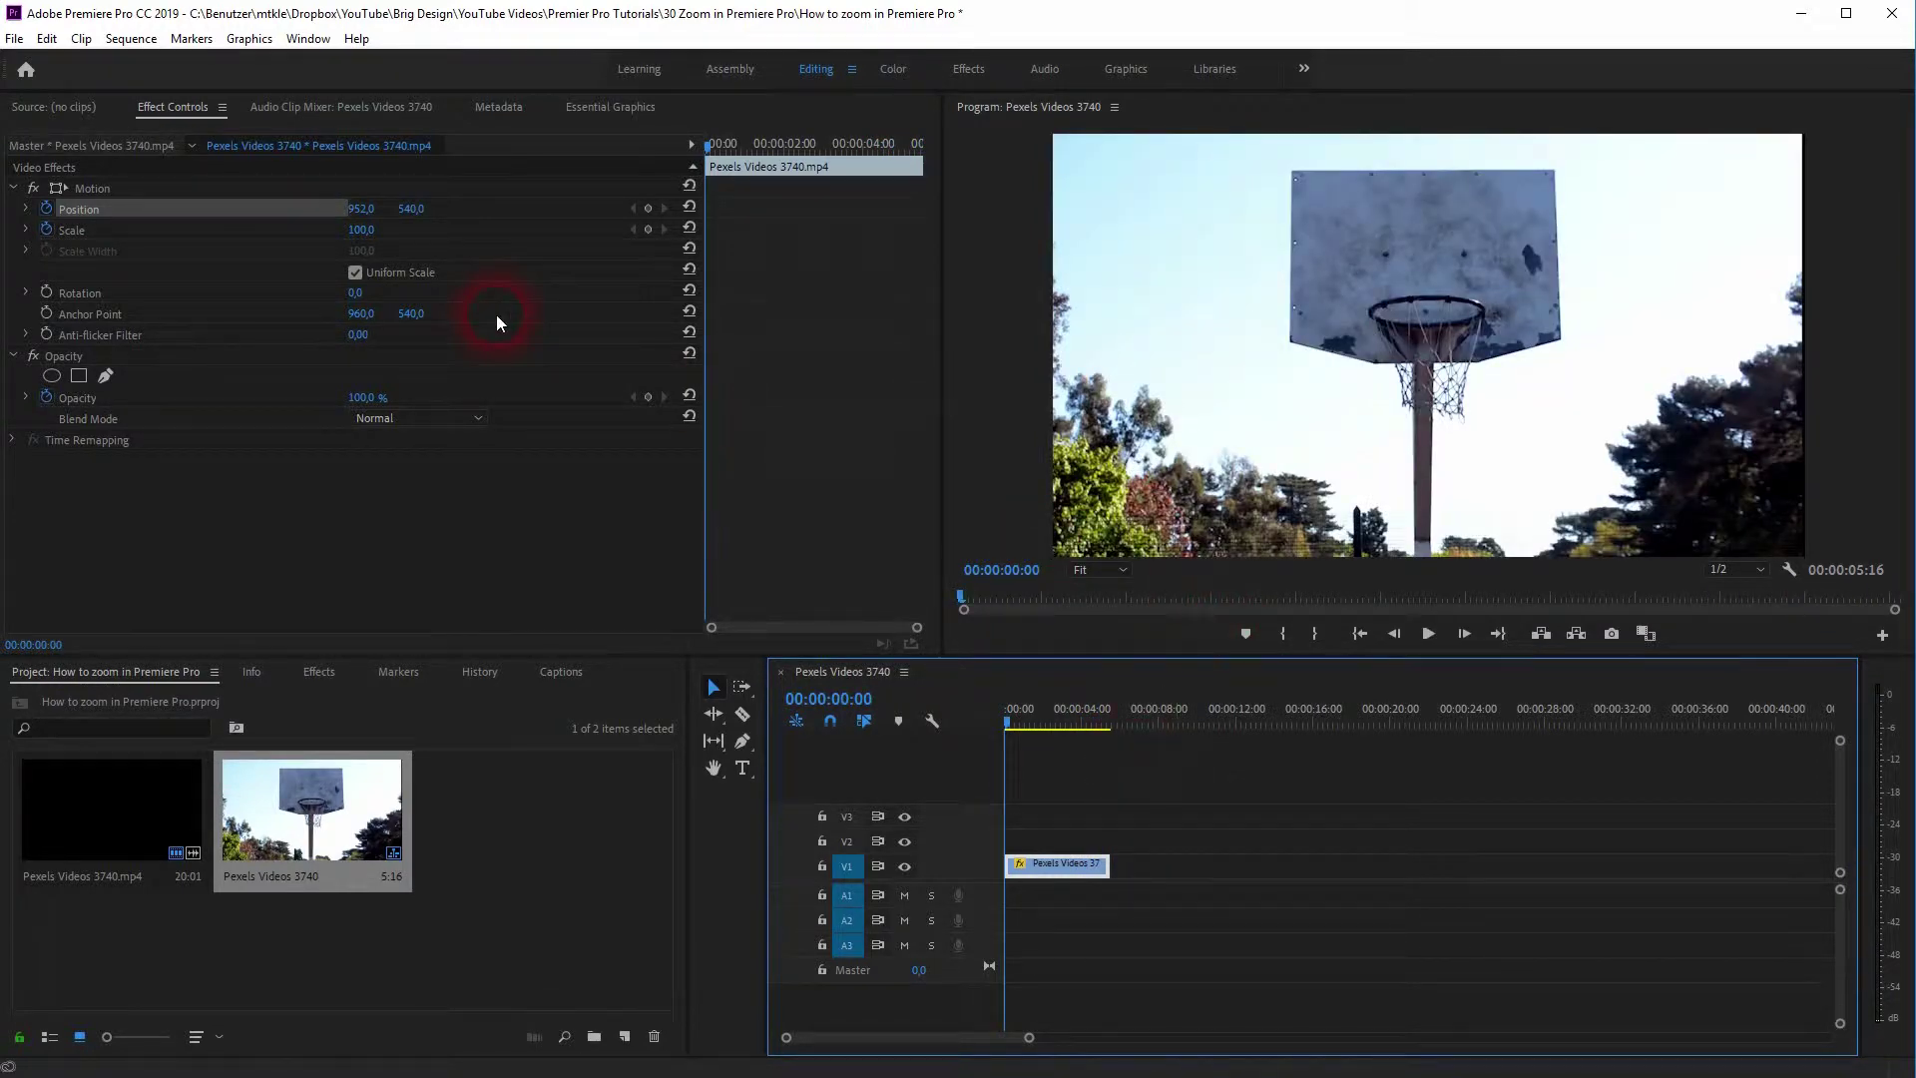
left_click(46, 228)
left_click(46, 208)
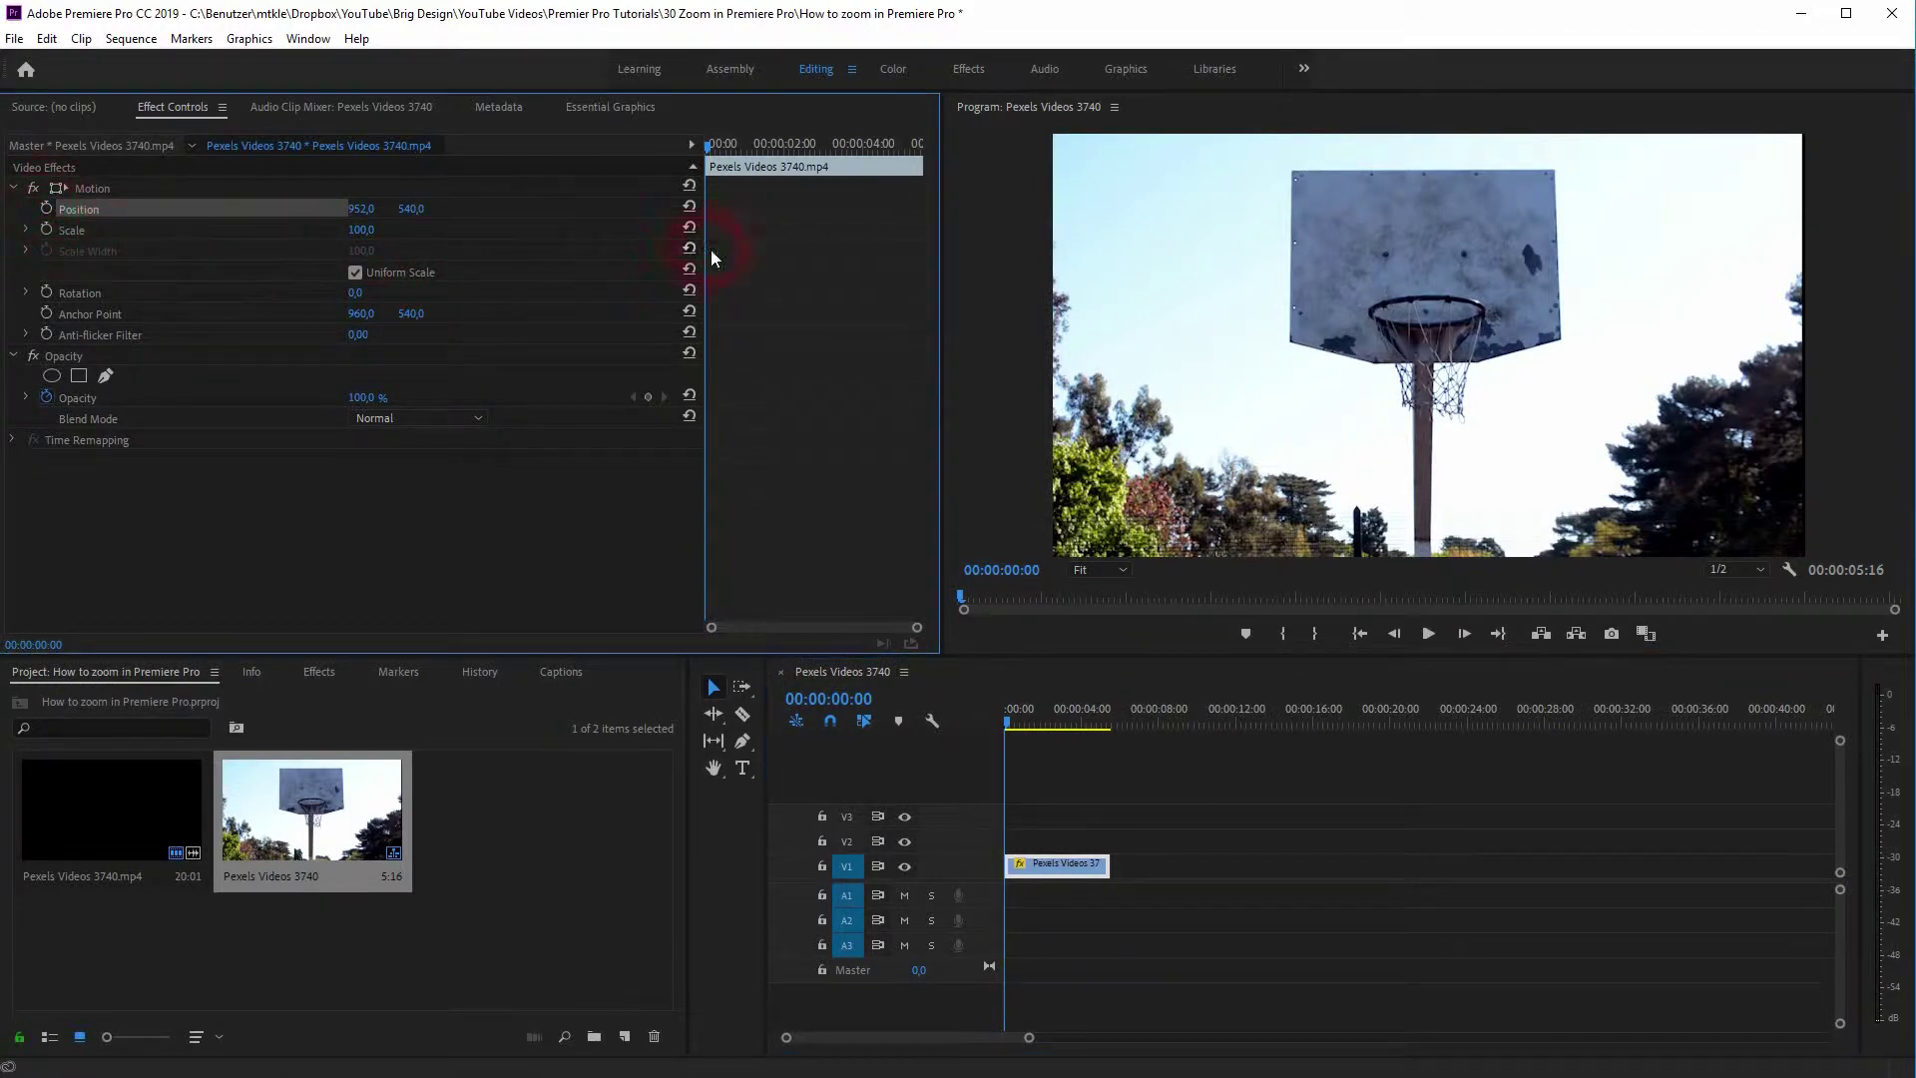
Try Scale at 250 and 27 and nudge Position, undoing back to Scale 100 and Position 952, 540
left_click(69, 229)
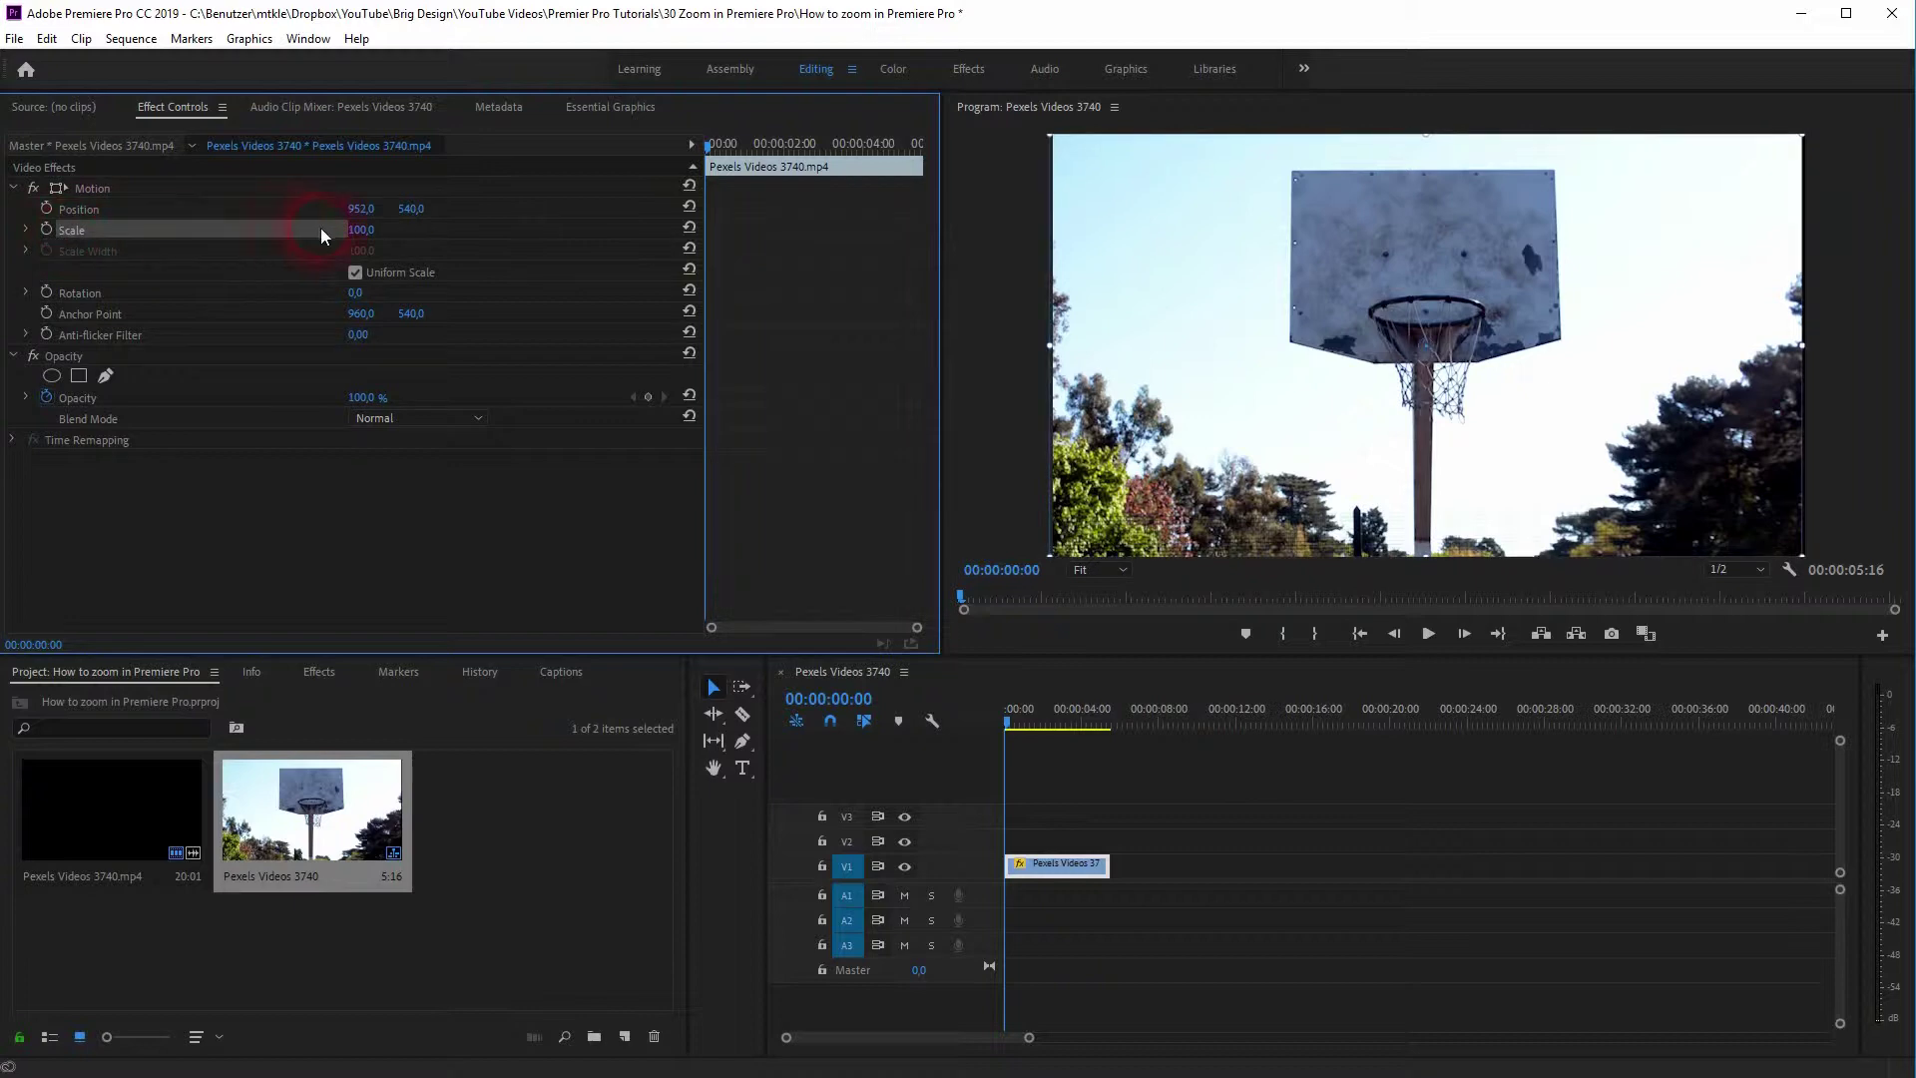
left_click_drag(374, 236, 610, 267)
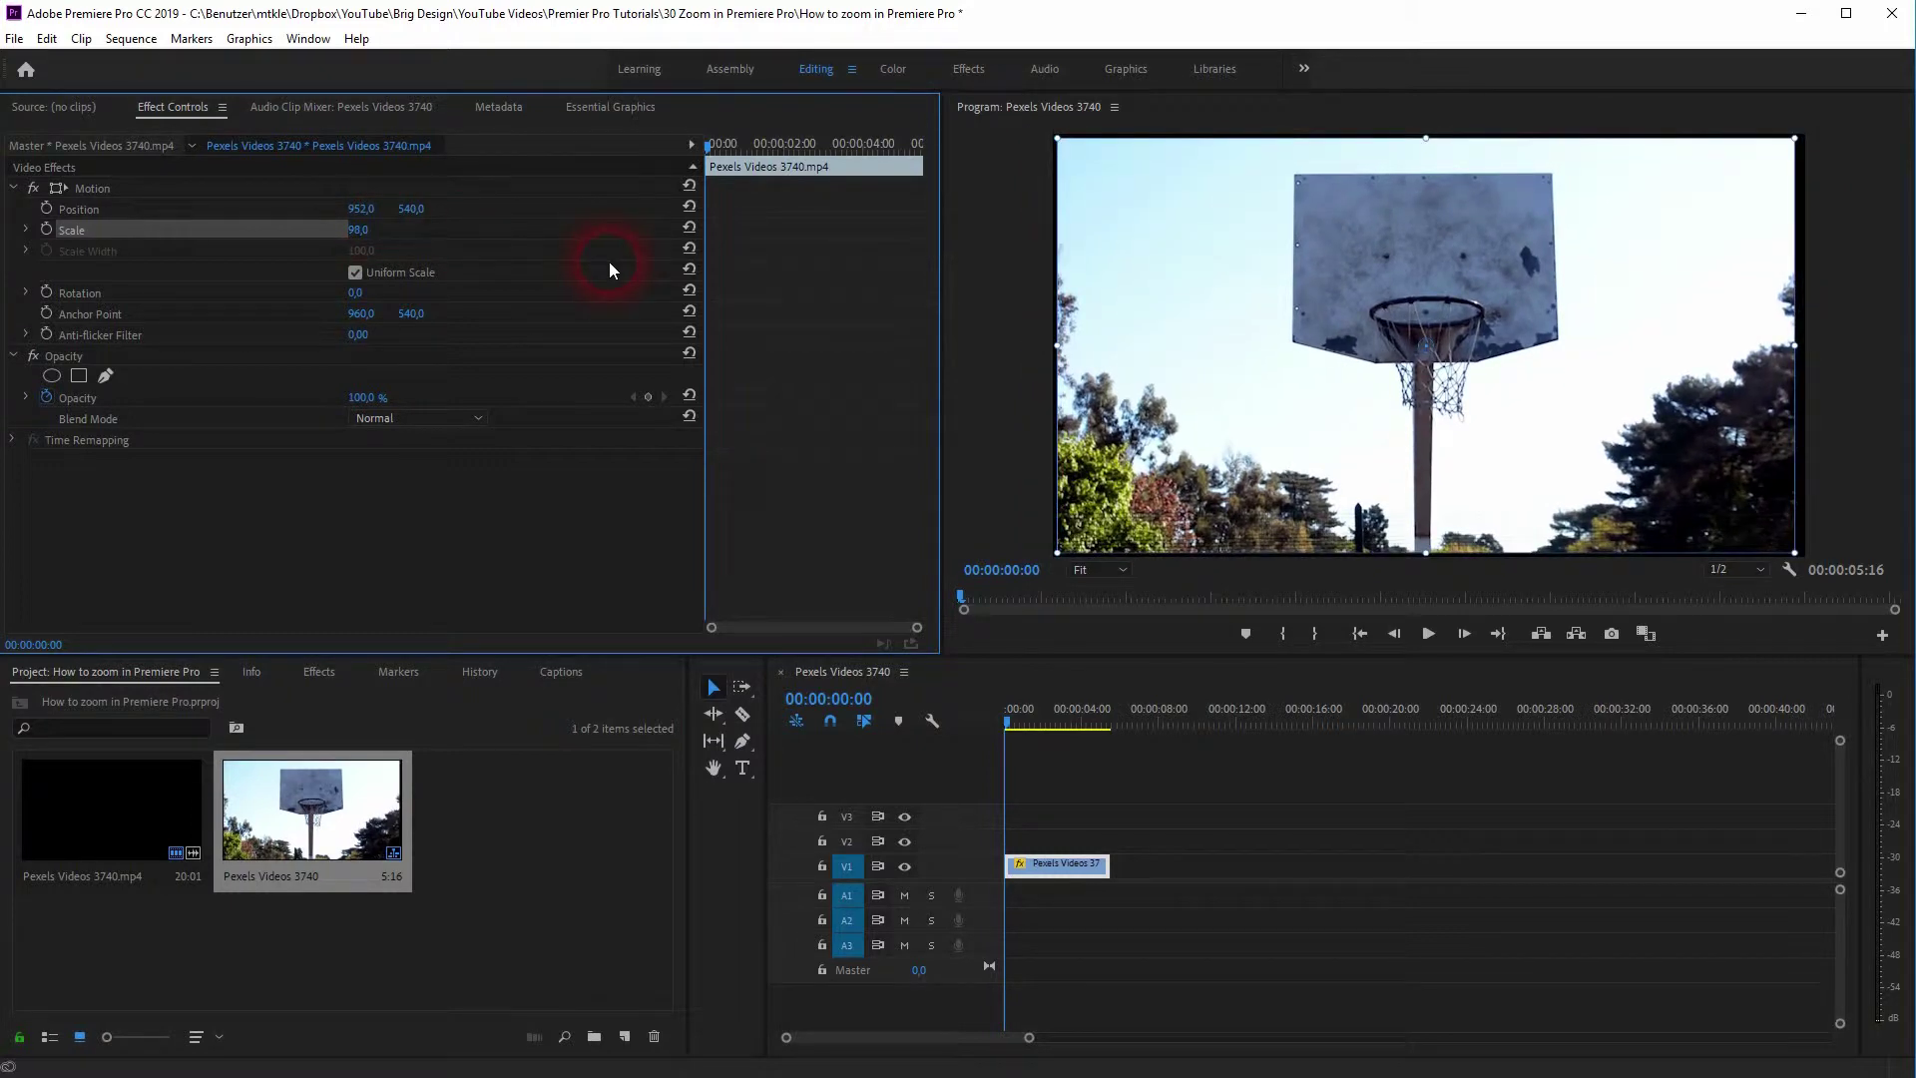
left_click_drag(350, 231, 577, 294)
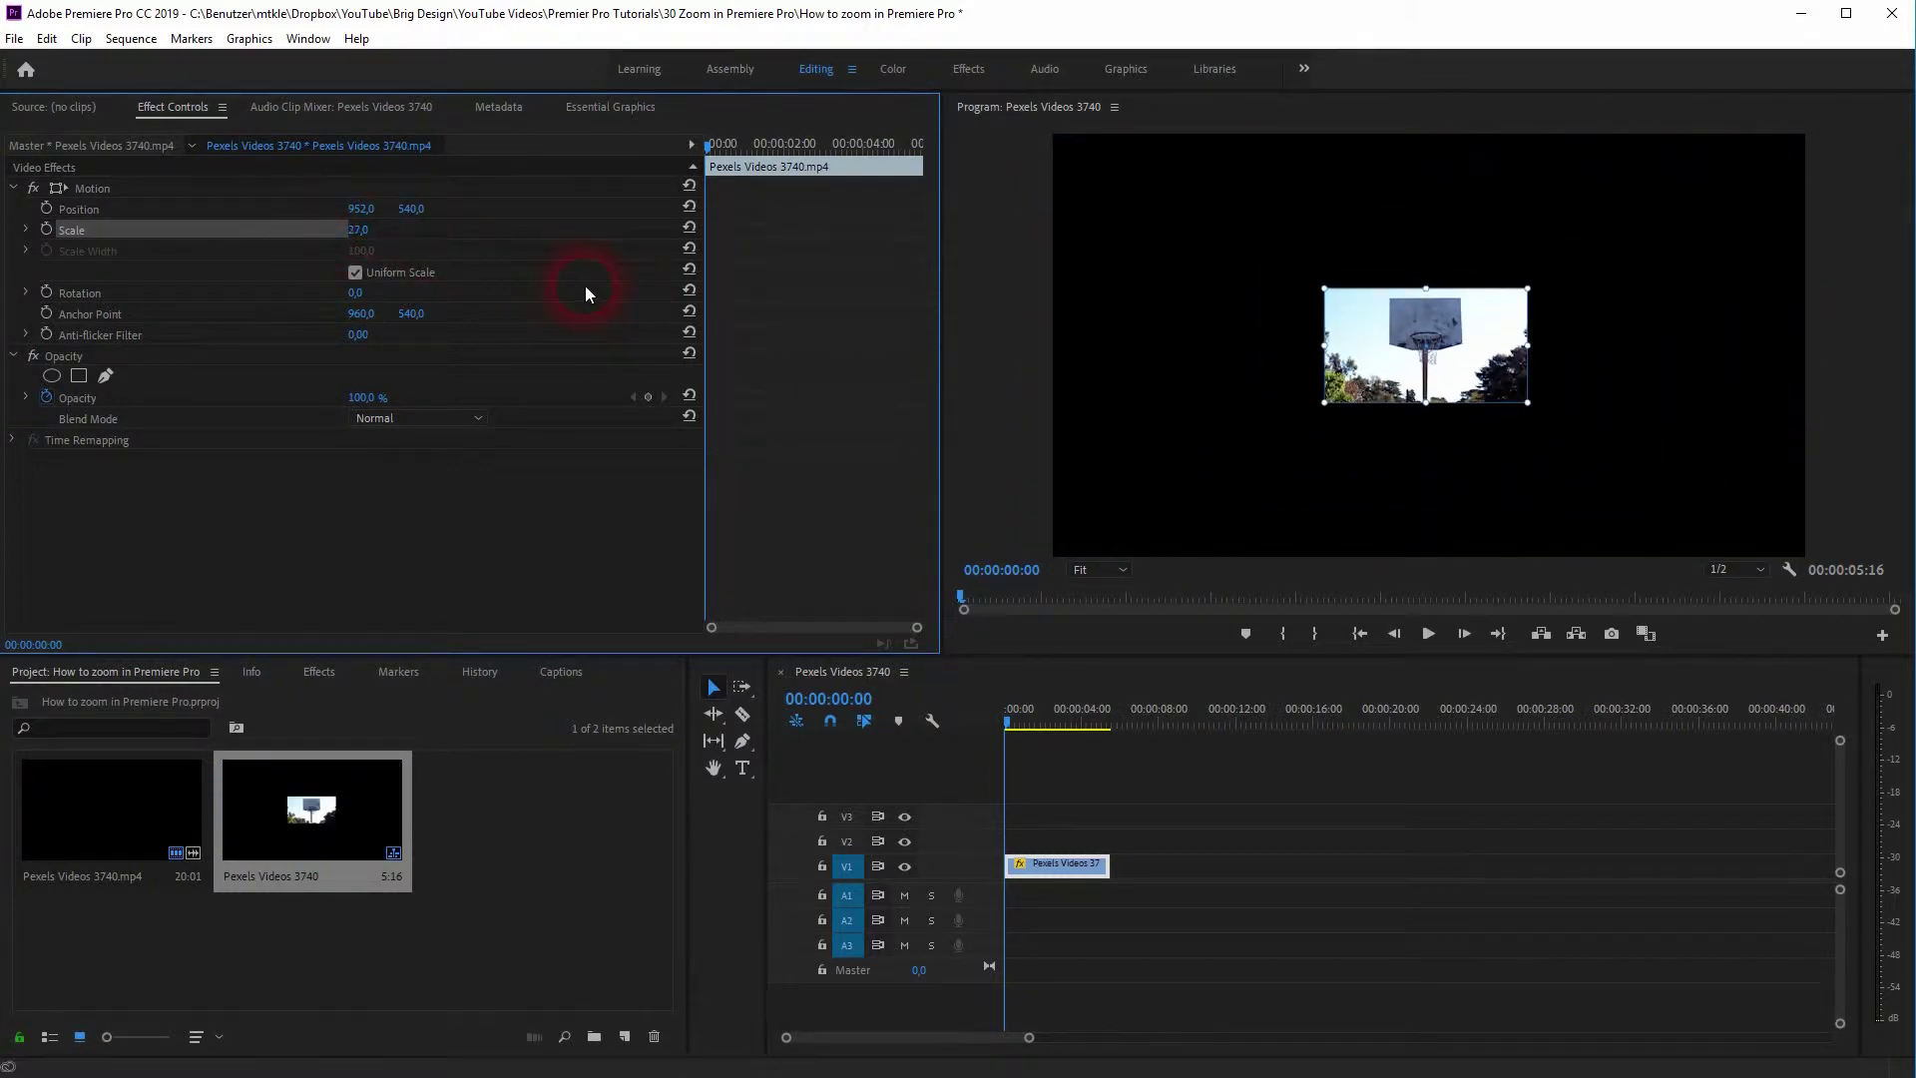
key("ctrl+z")
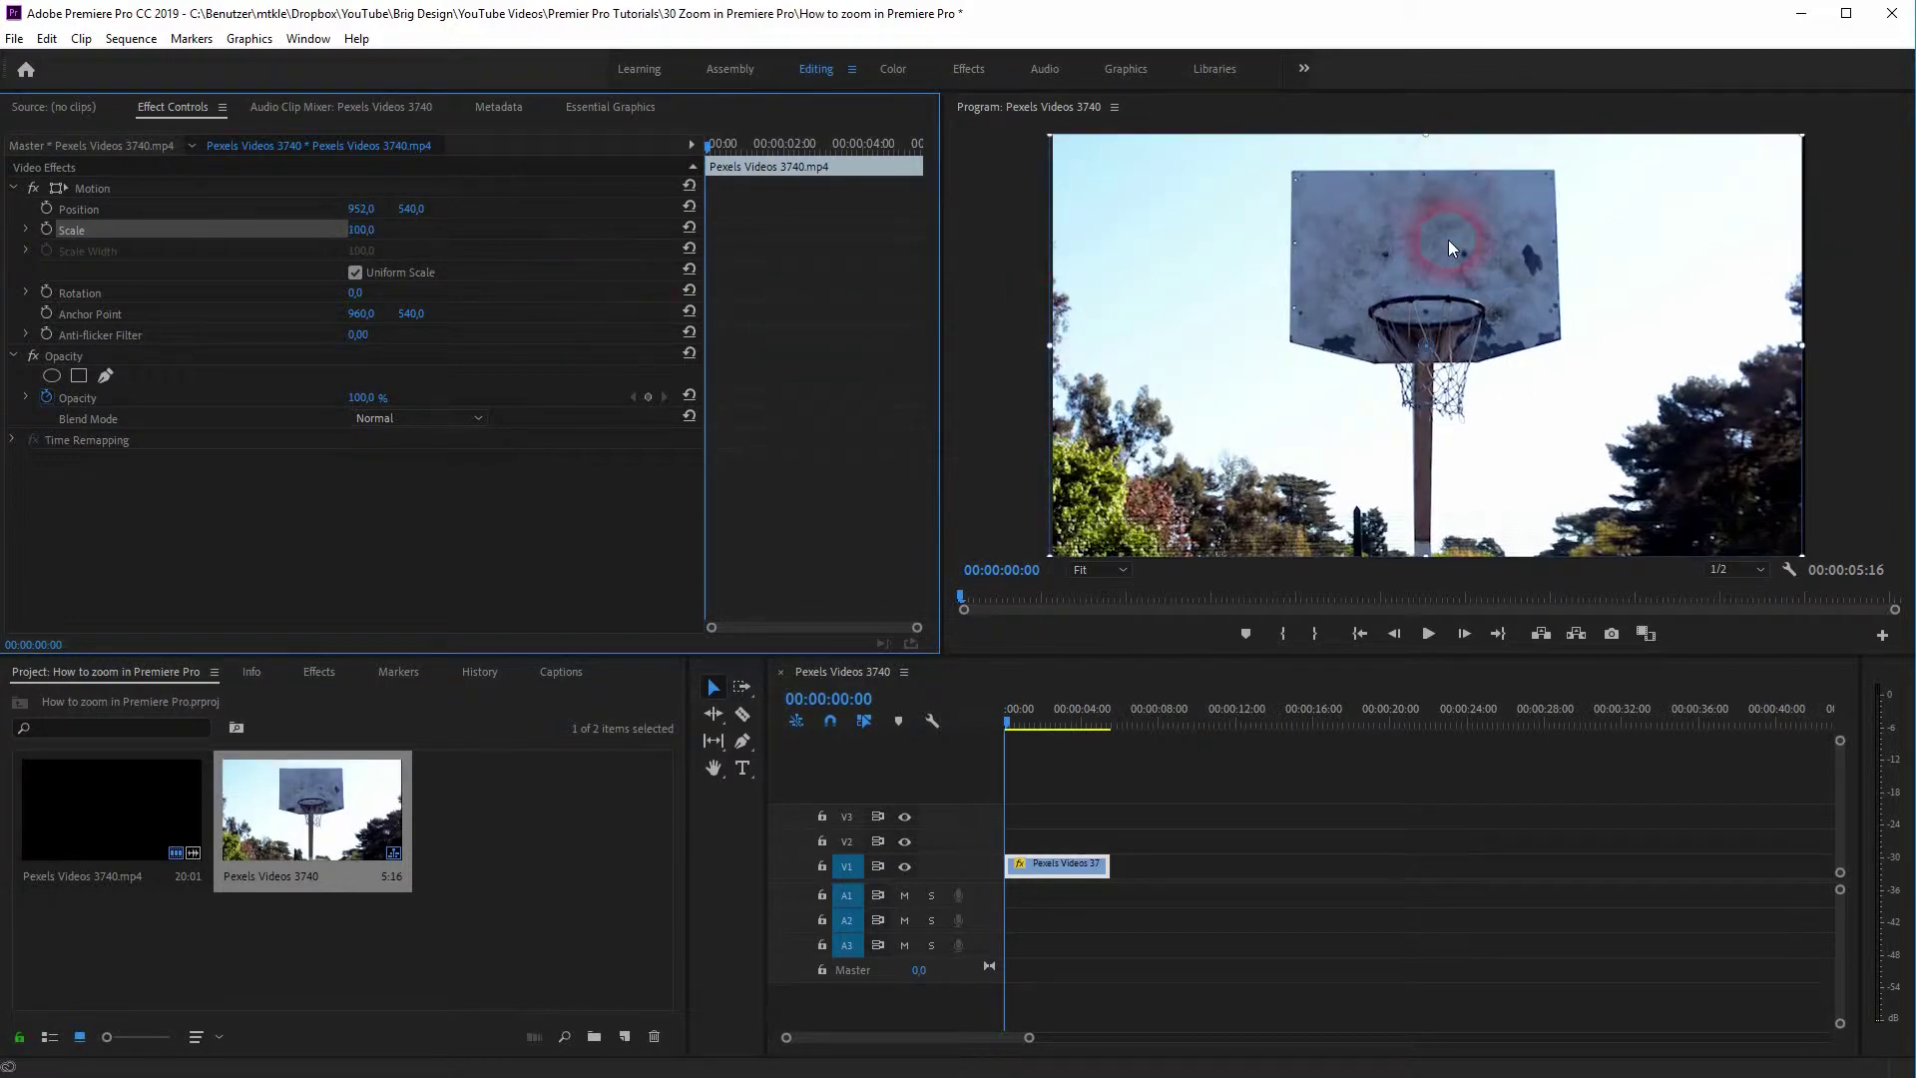
mouse_move(361, 208)
left_mouse_down()
mouse_move(327, 208)
mouse_move(424, 212)
mouse_move(401, 228)
mouse_move(415, 205)
mouse_move(373, 205)
left_mouse_up()
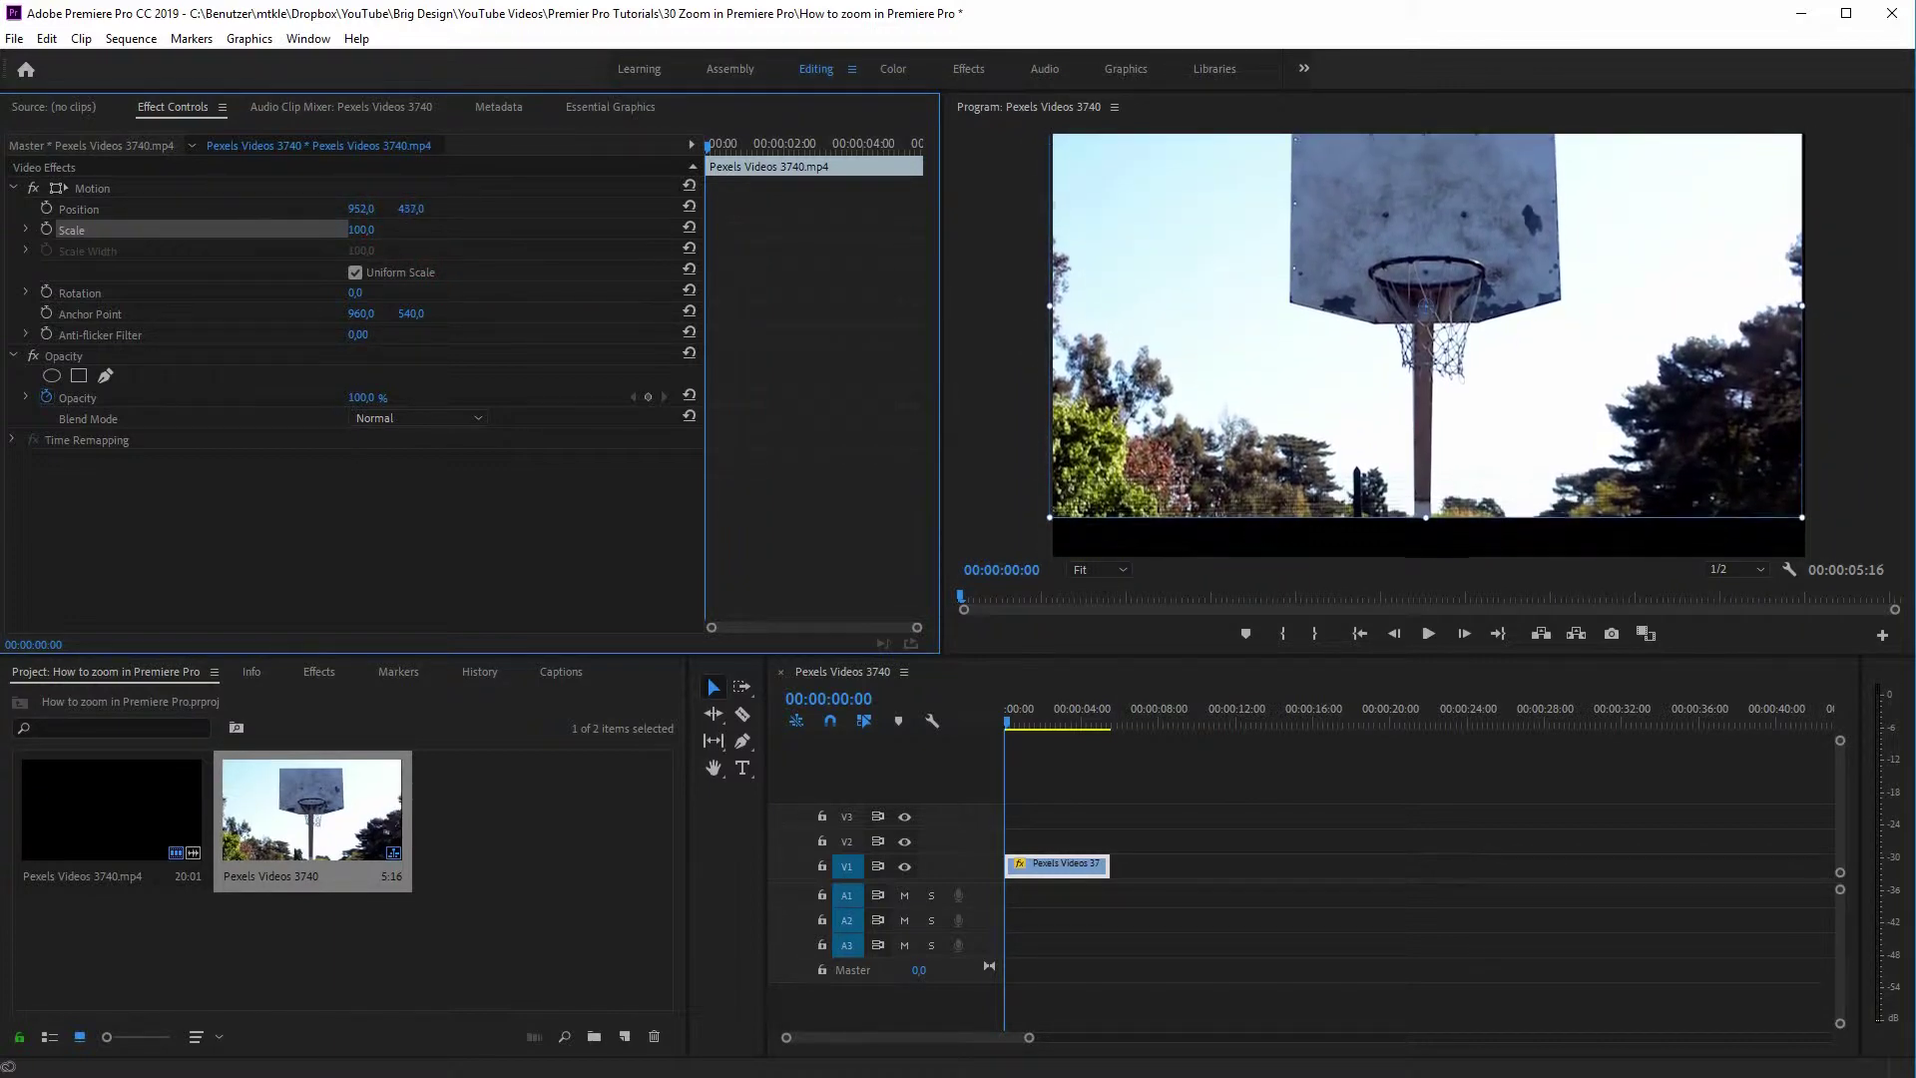
key("ctrl+z")
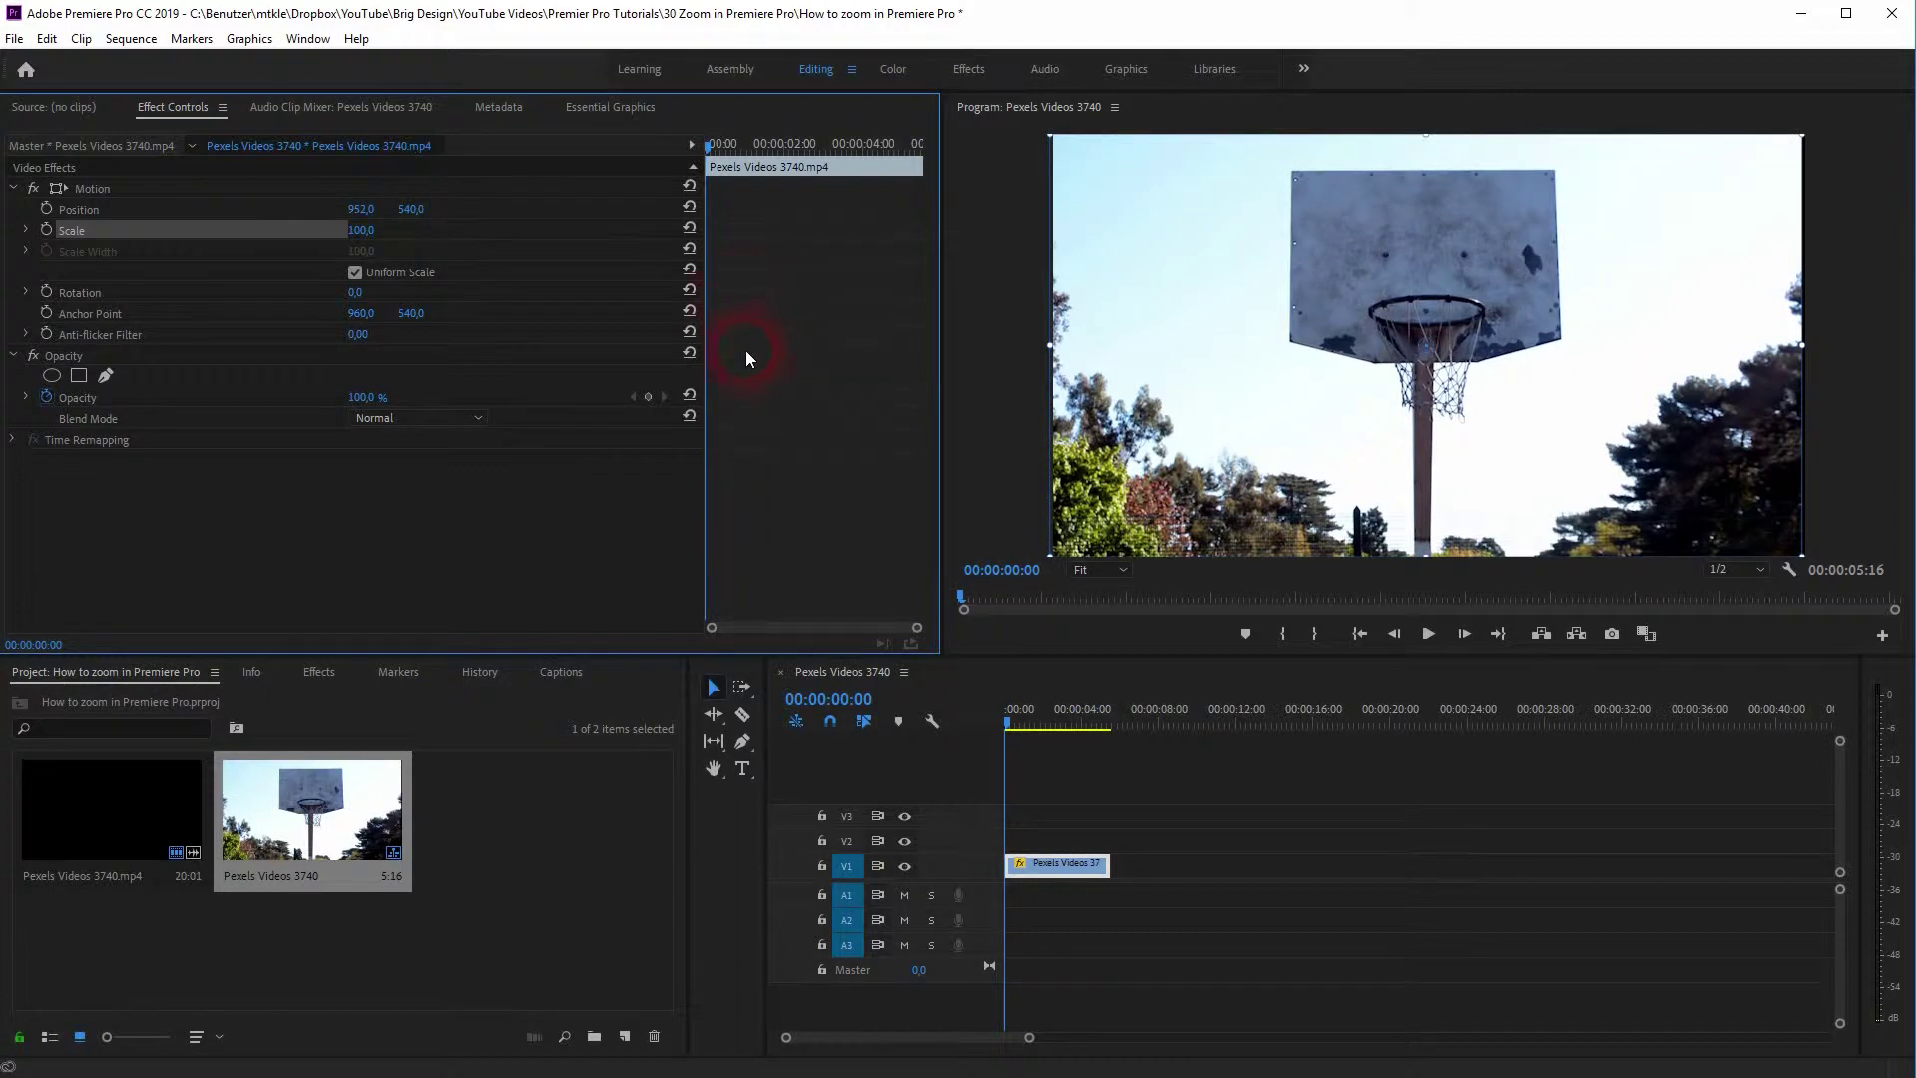
Enable Scale keyframing and add Scale keyframes at 00:00:02:04 and 00:00:04:09, all left at 100
left_click(45, 230)
left_click(721, 251)
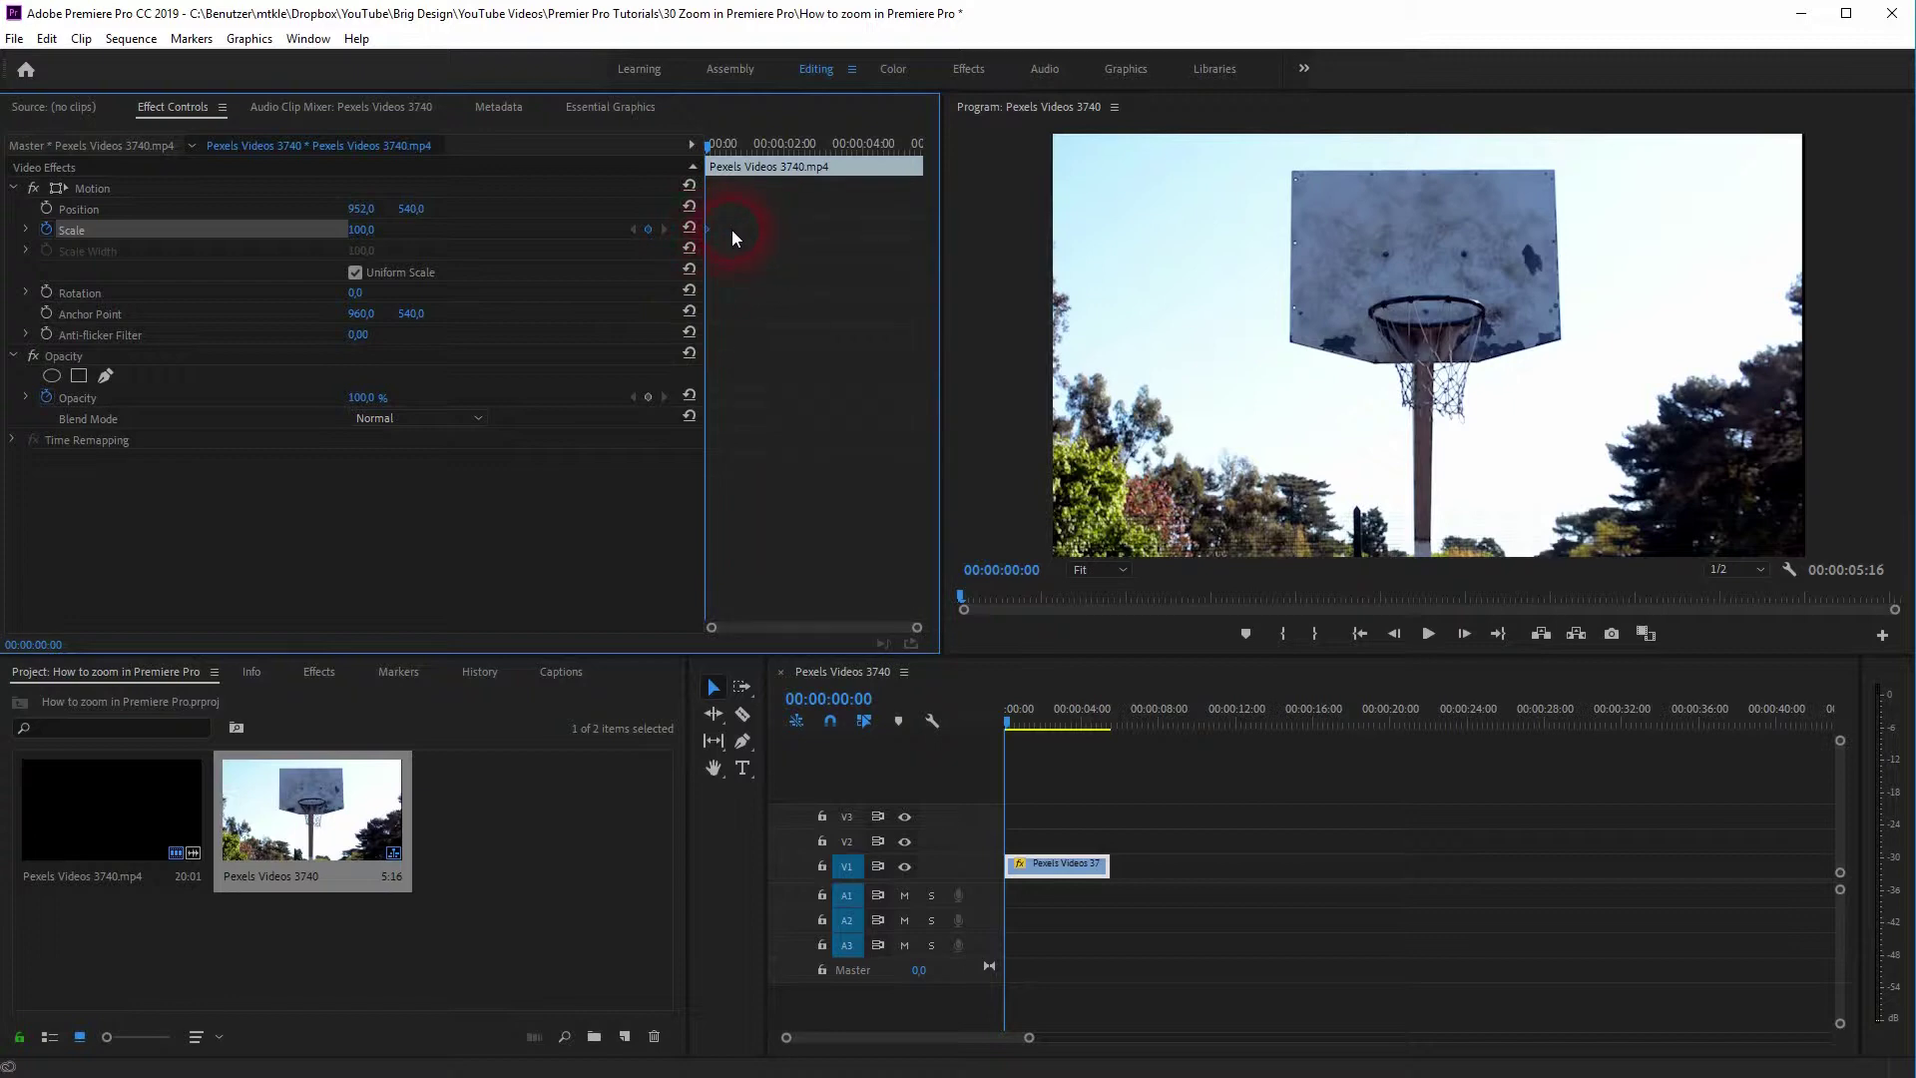
left_click(1008, 720)
left_click_drag(1008, 720, 1046, 728)
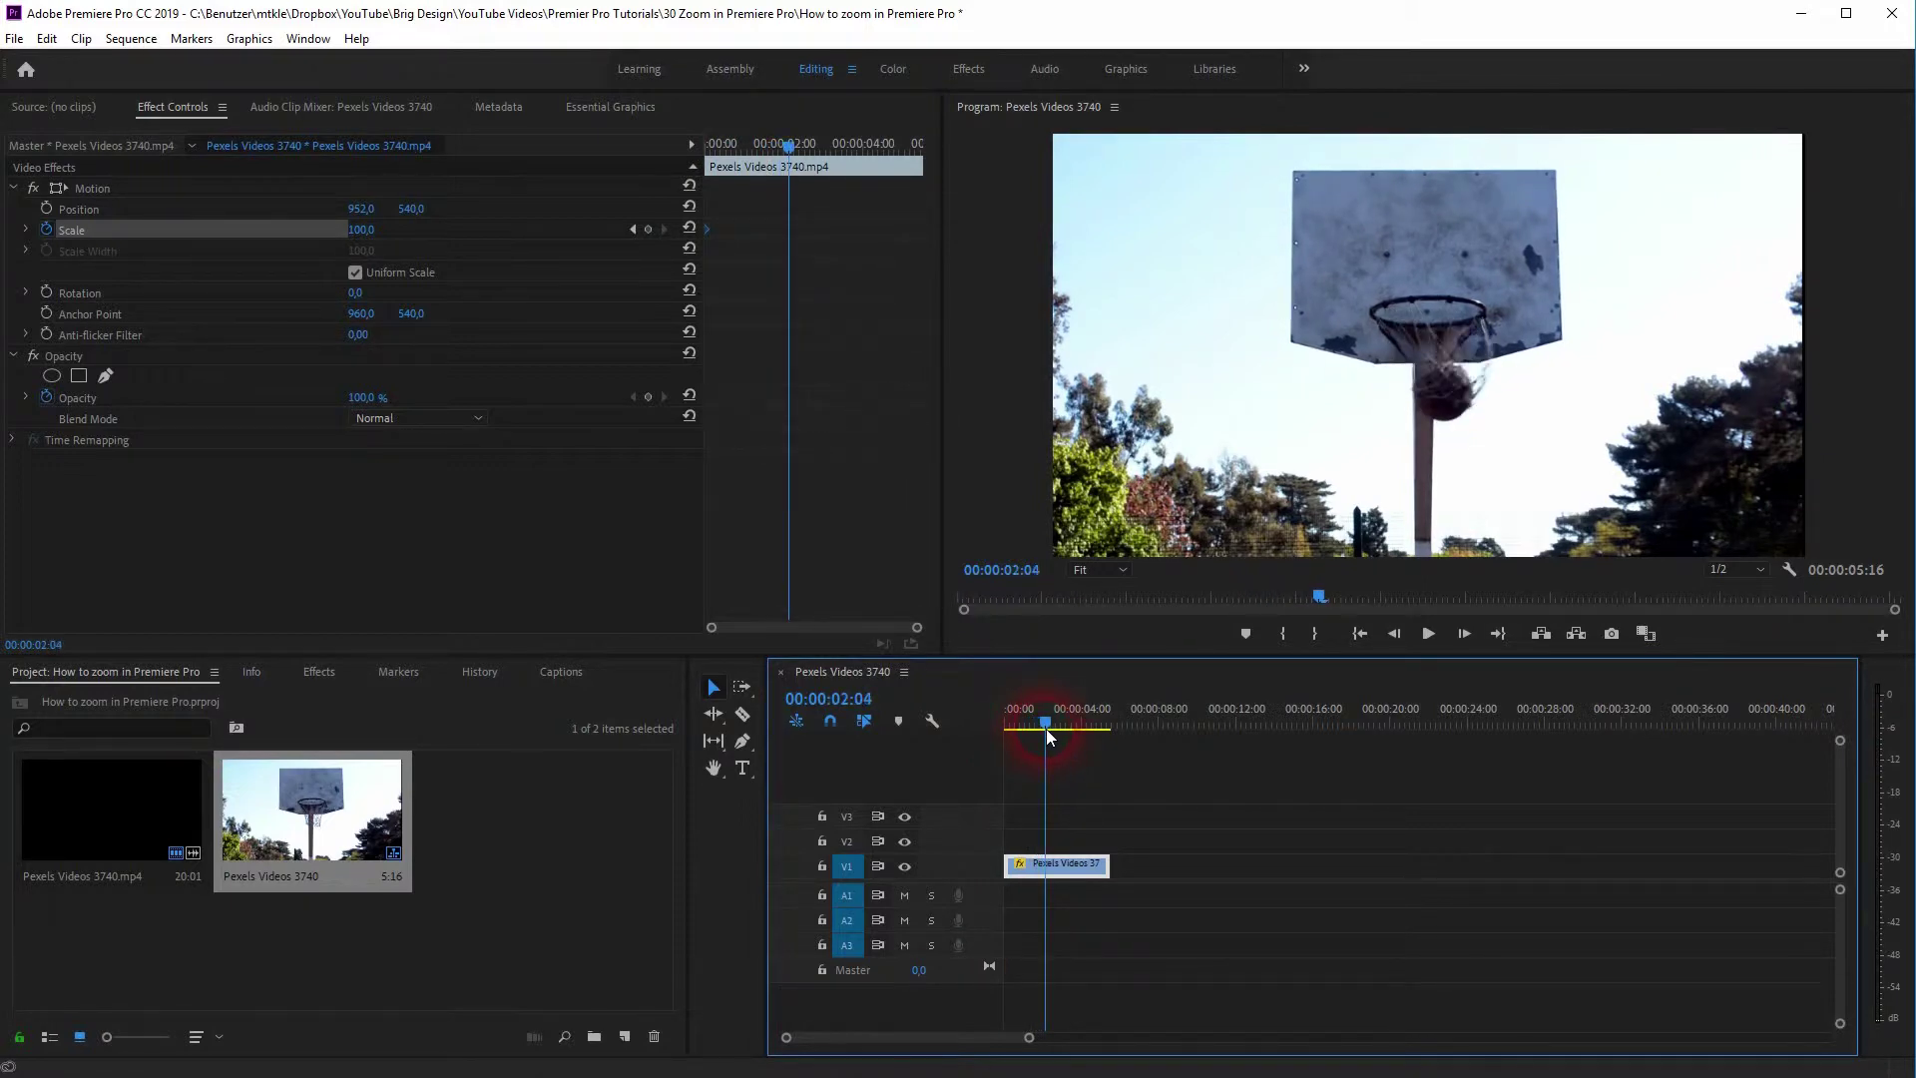
left_click(649, 232)
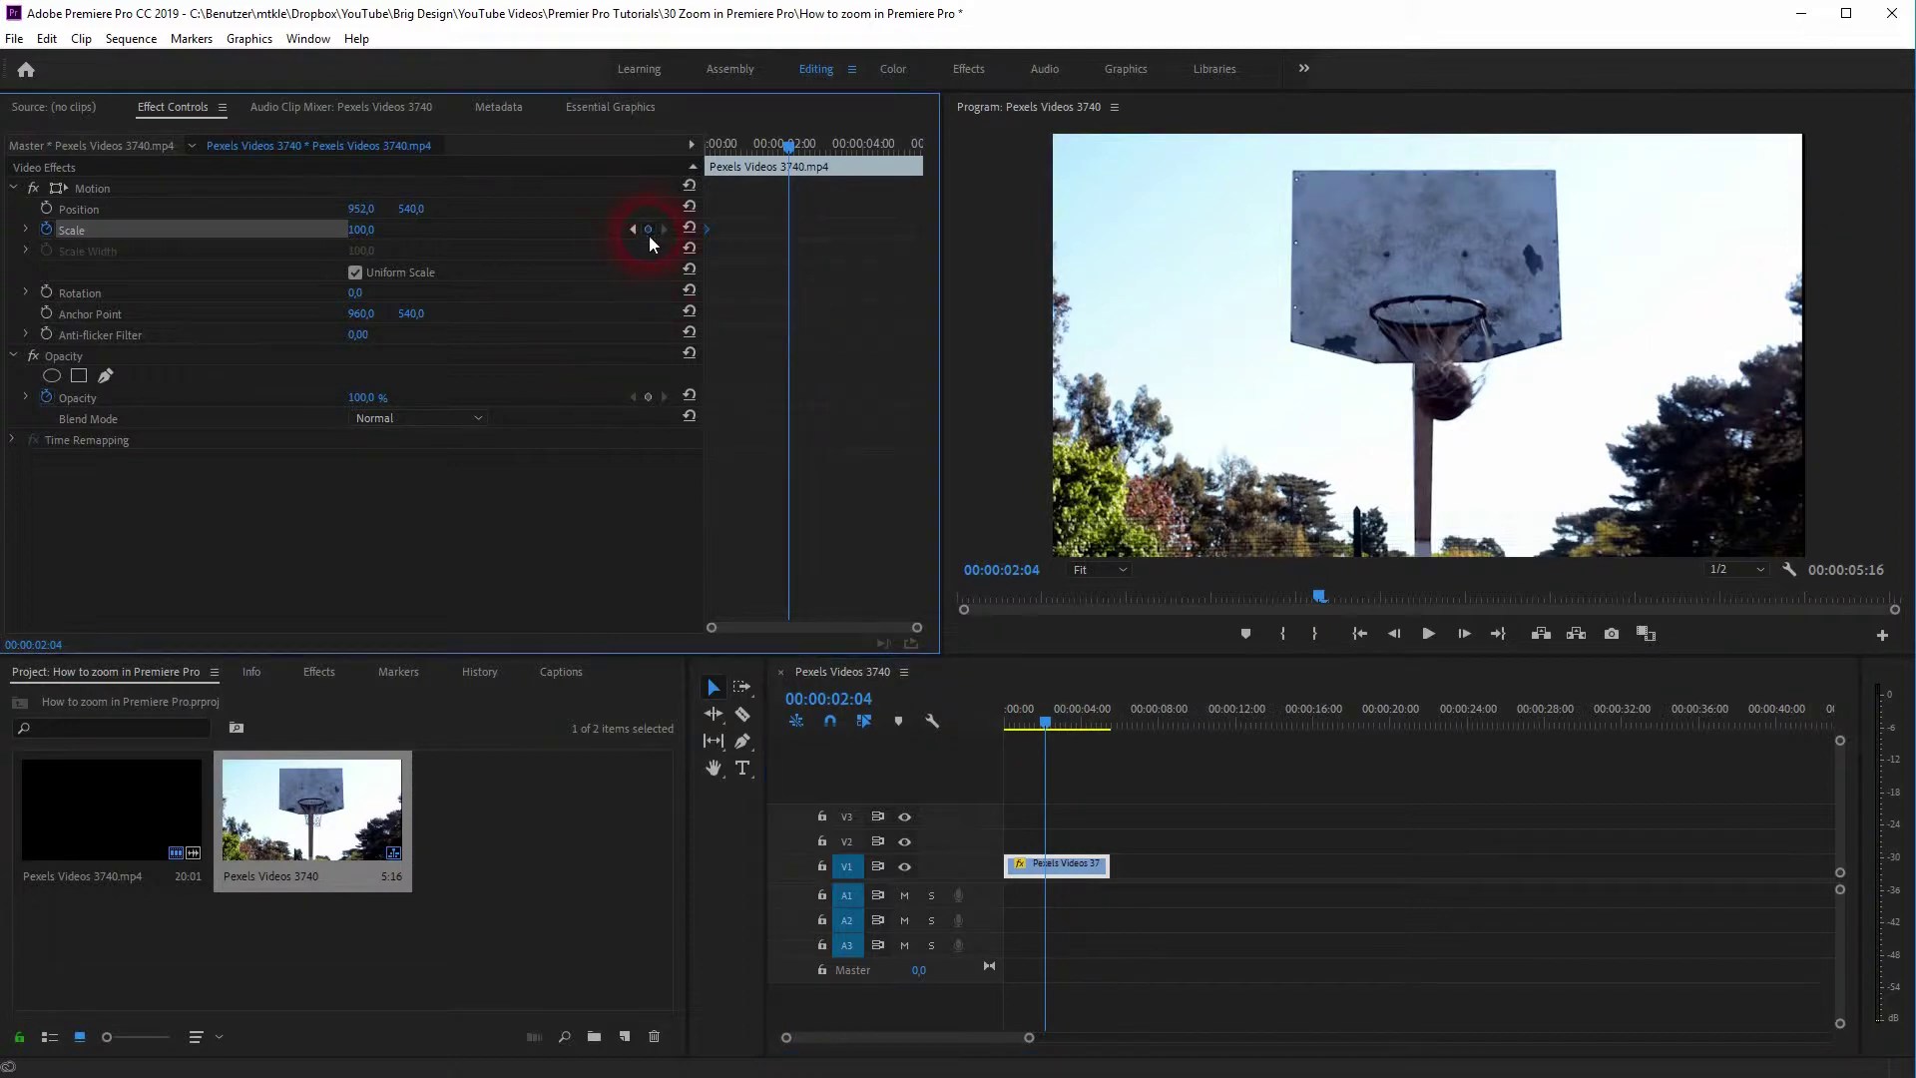
left_click_drag(1042, 729, 1088, 728)
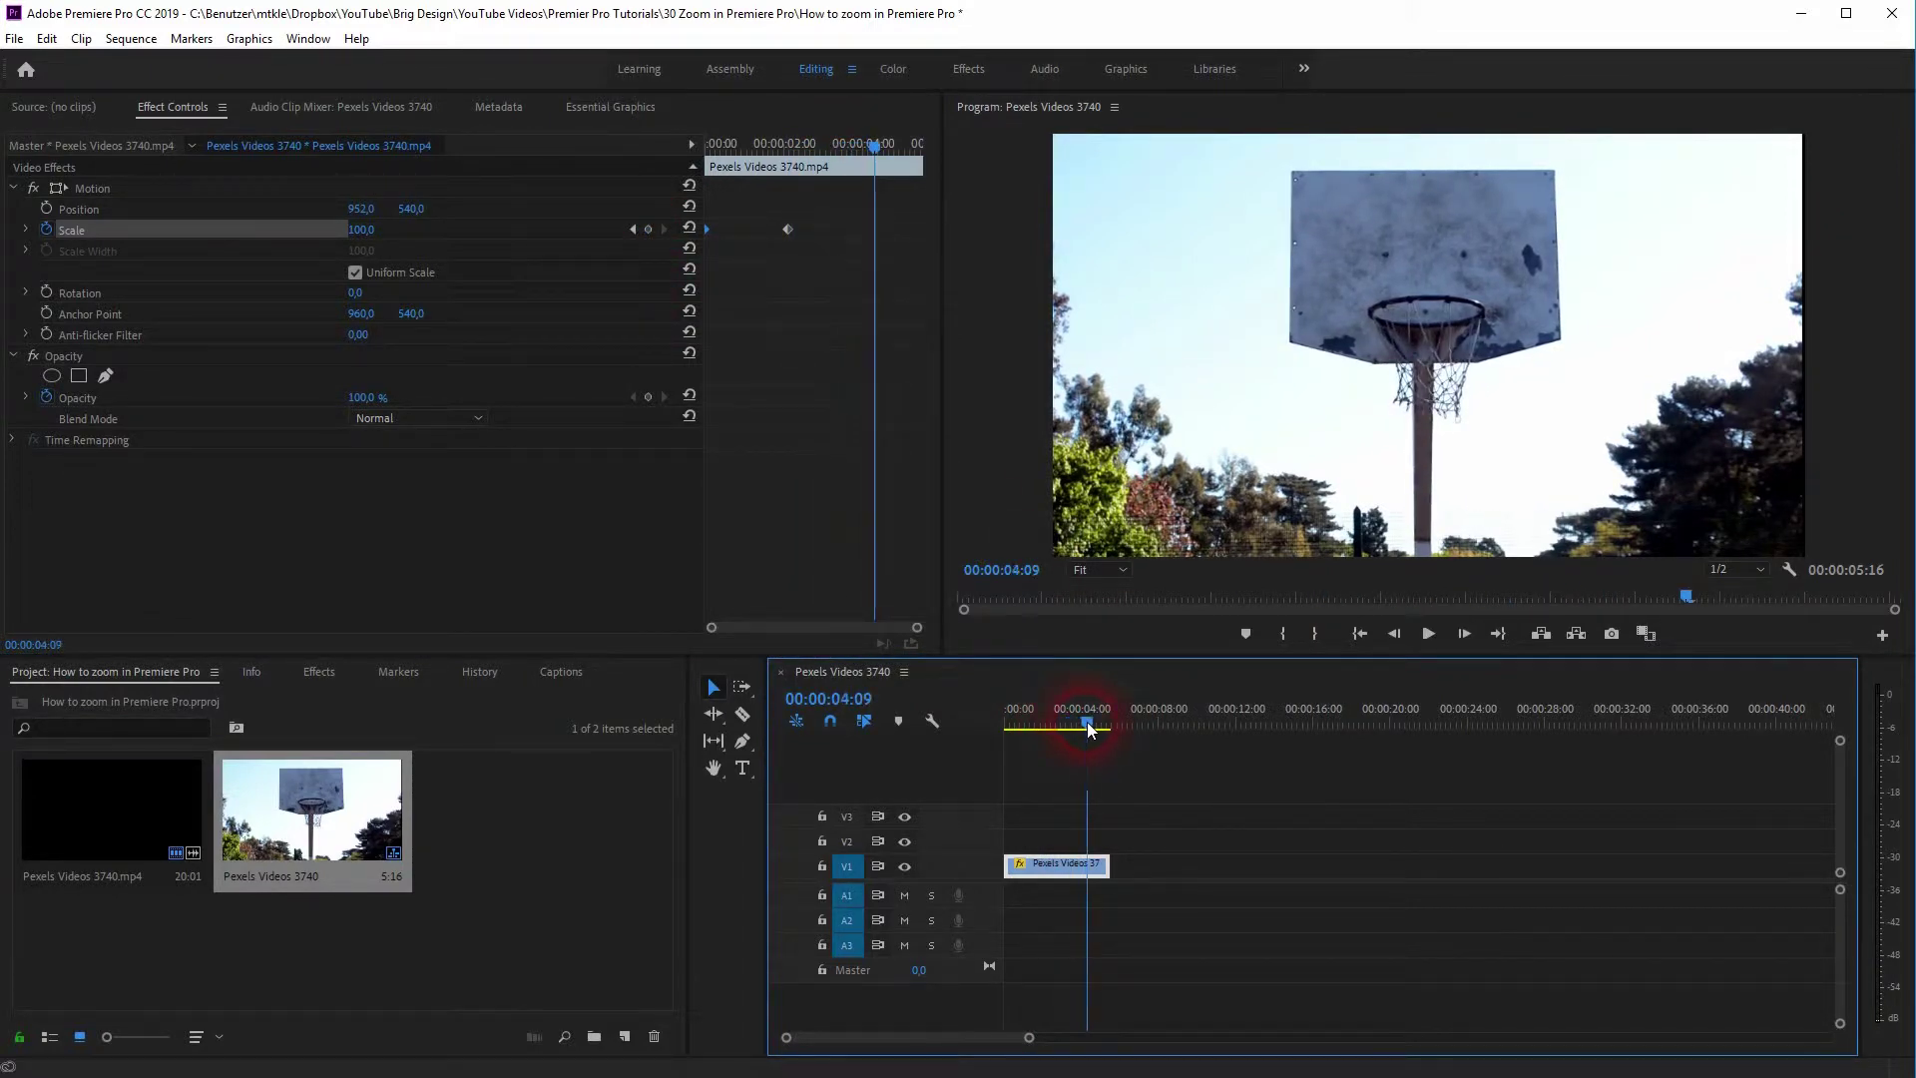
left_click(648, 229)
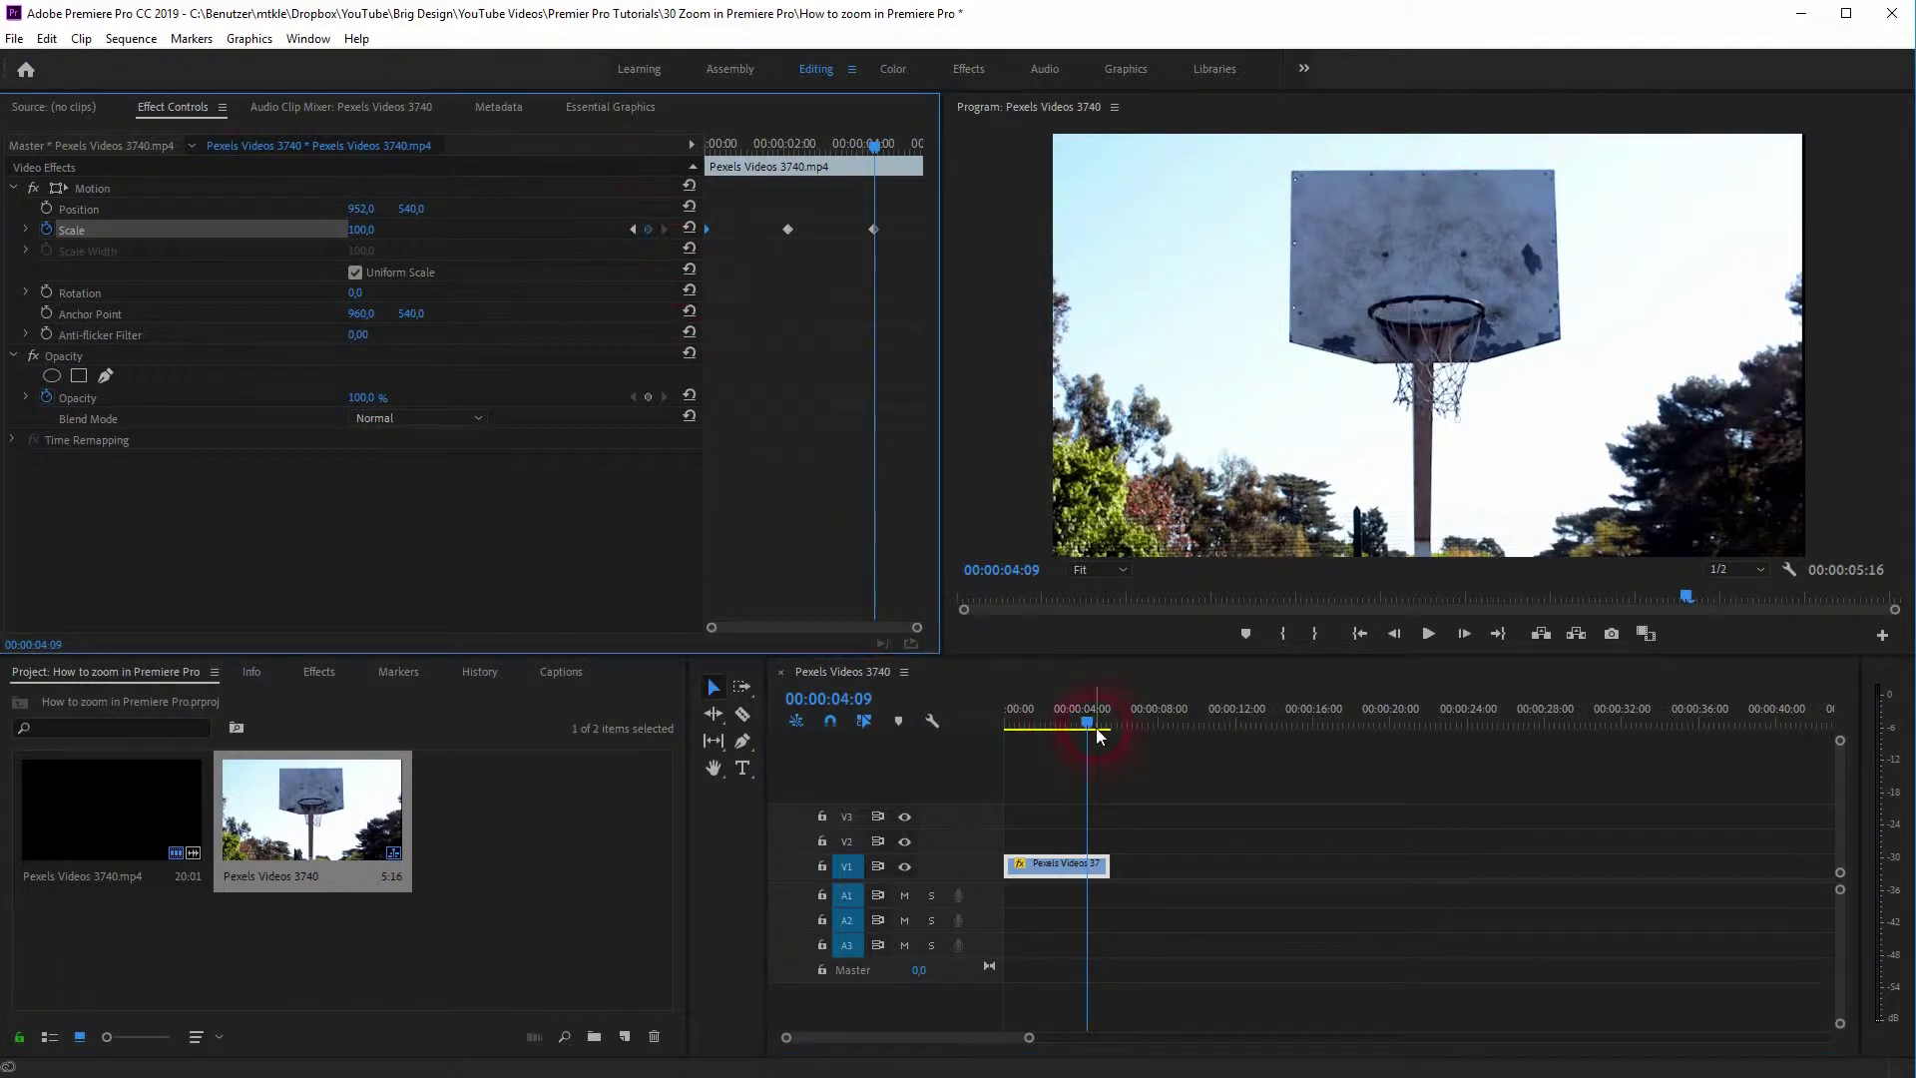
key("Home")
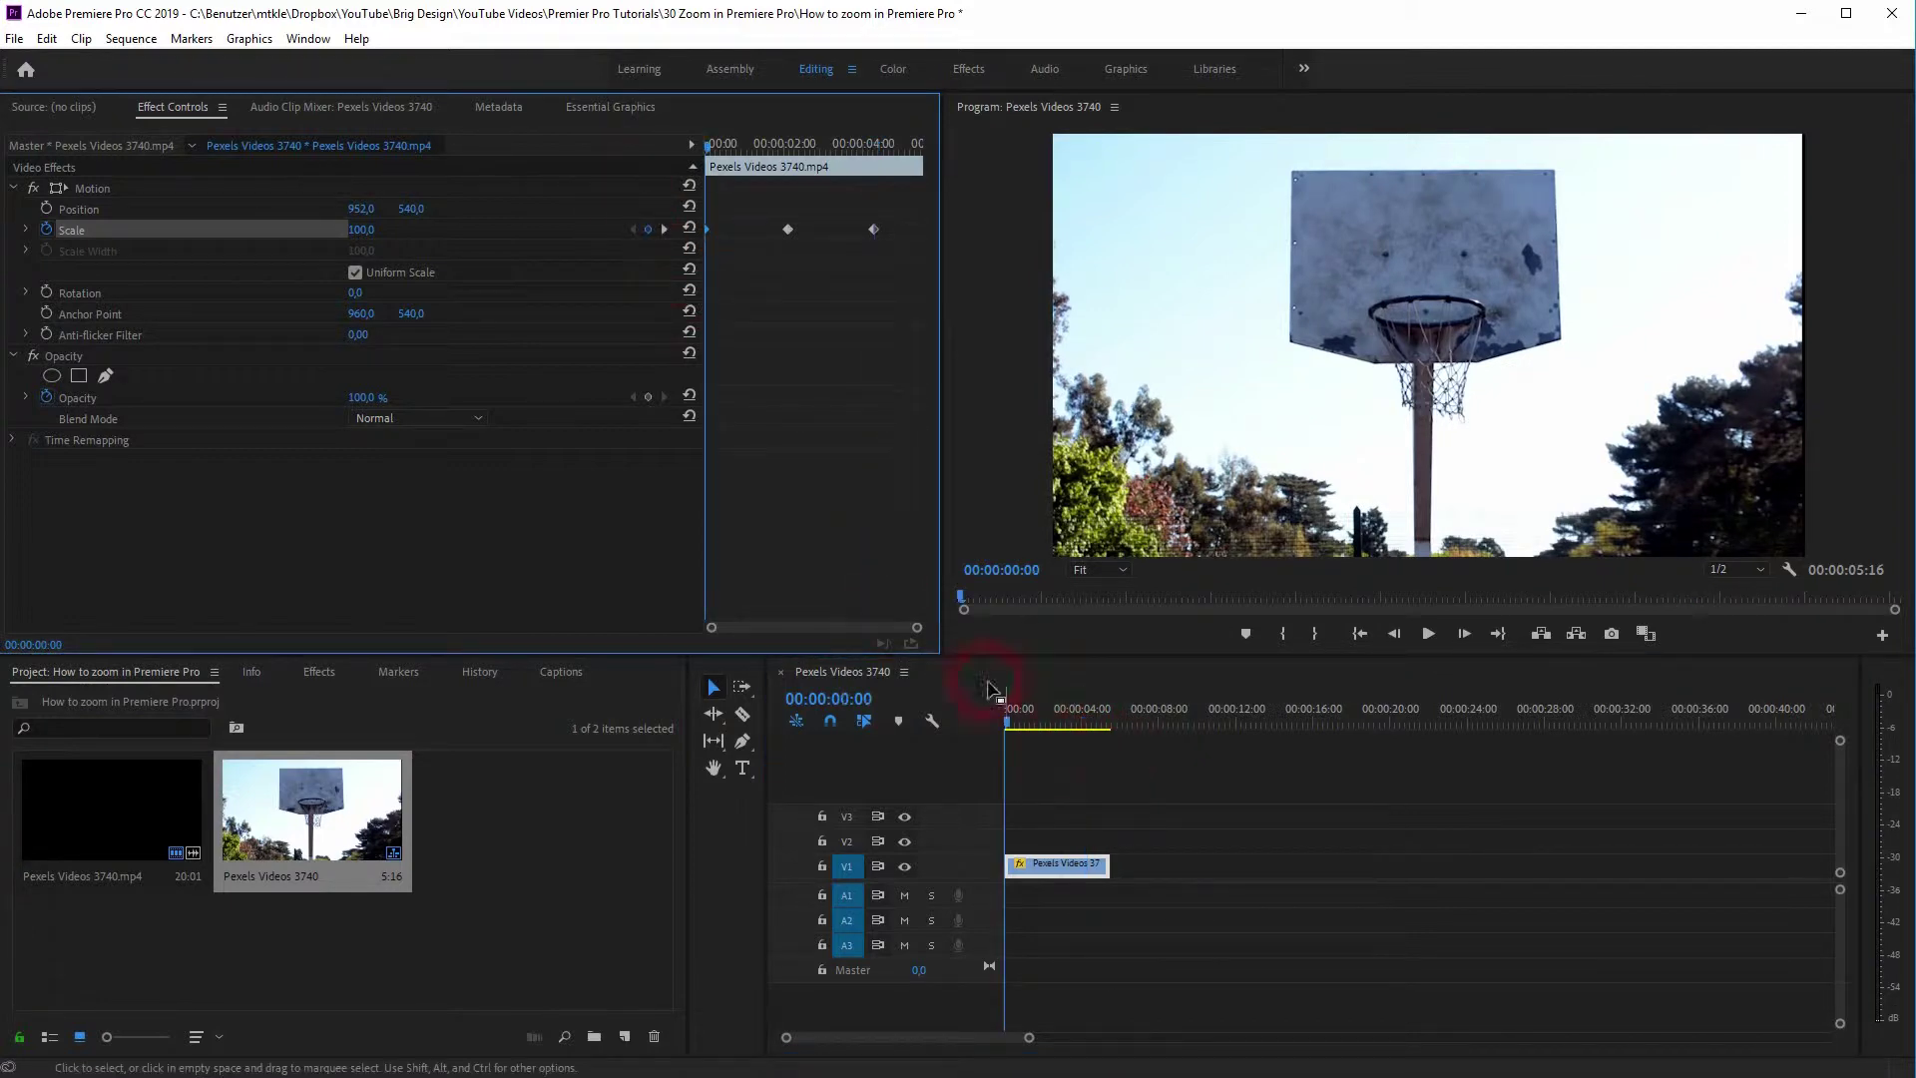
Raise Scale to 232 at the middle keyframe, 00:00:02:04
left_click(555, 239)
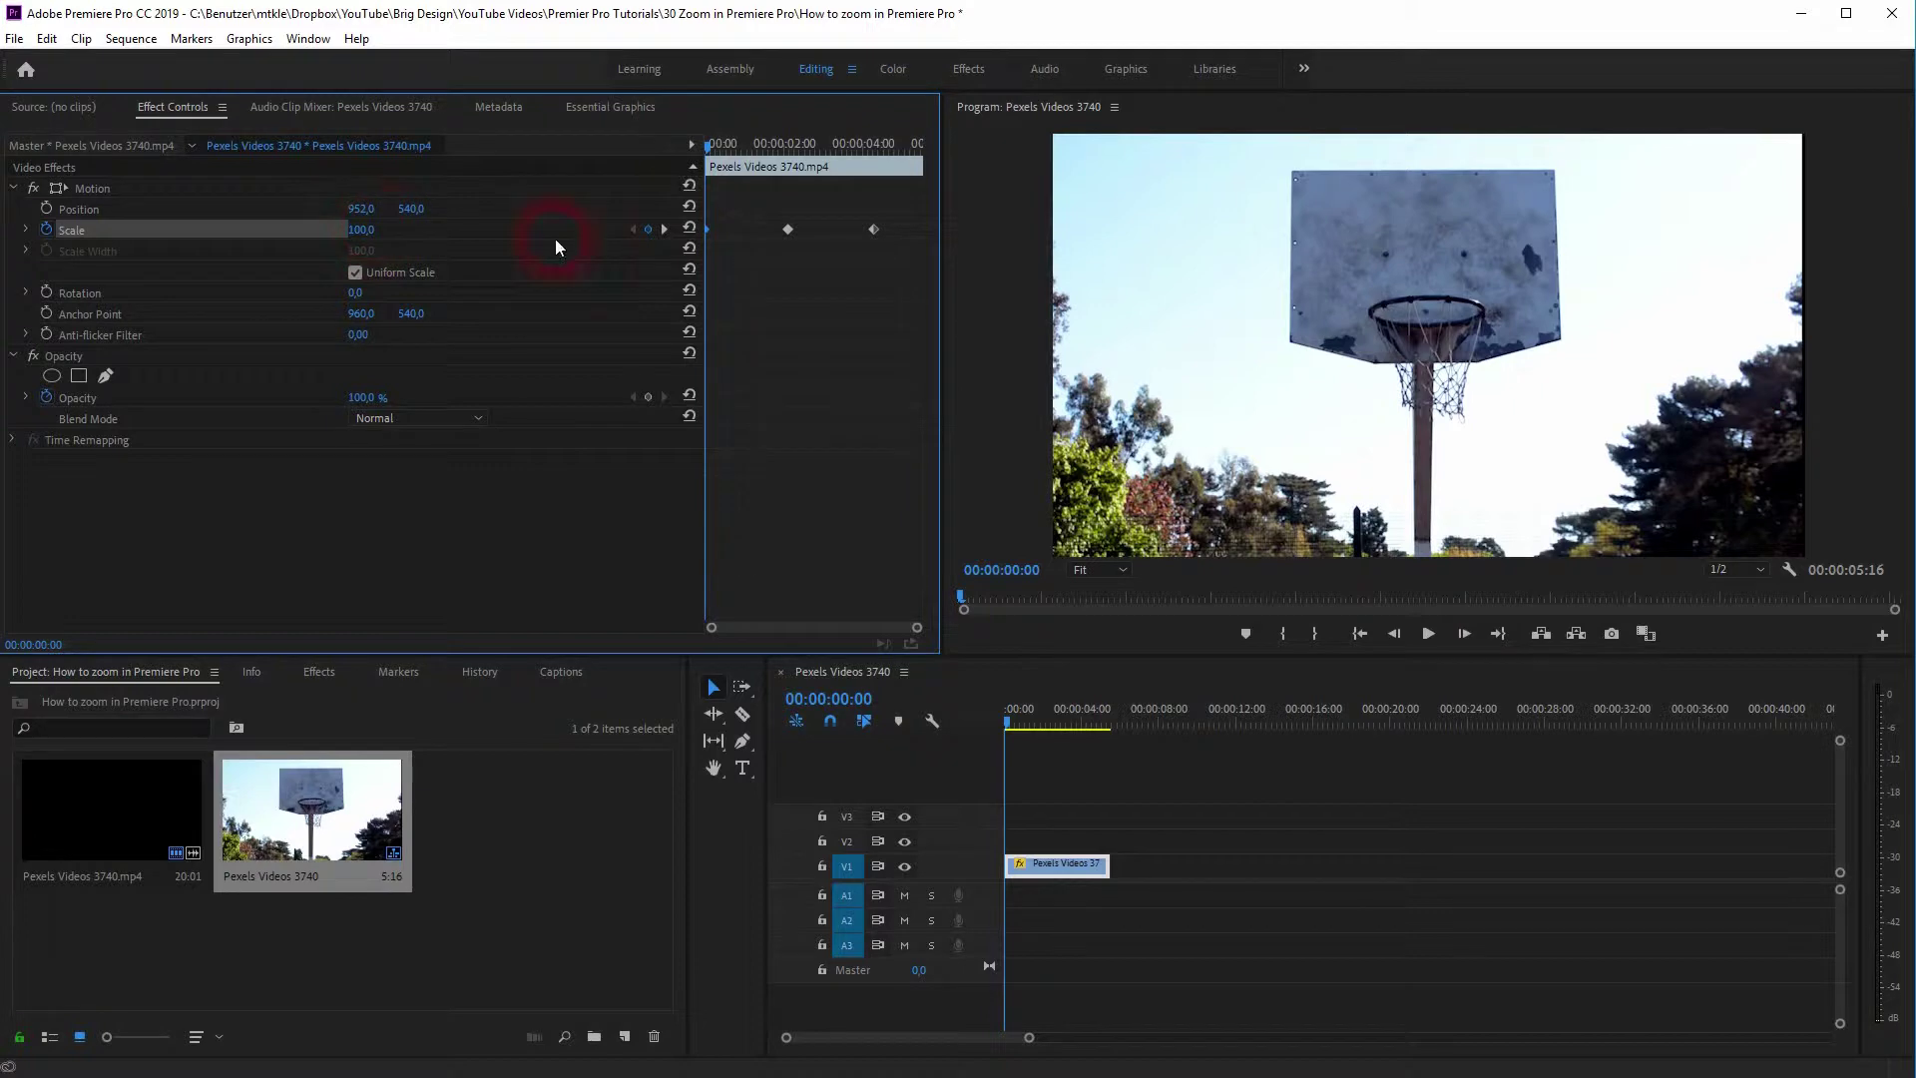
left_click(661, 236)
left_click_drag(363, 232, 494, 231)
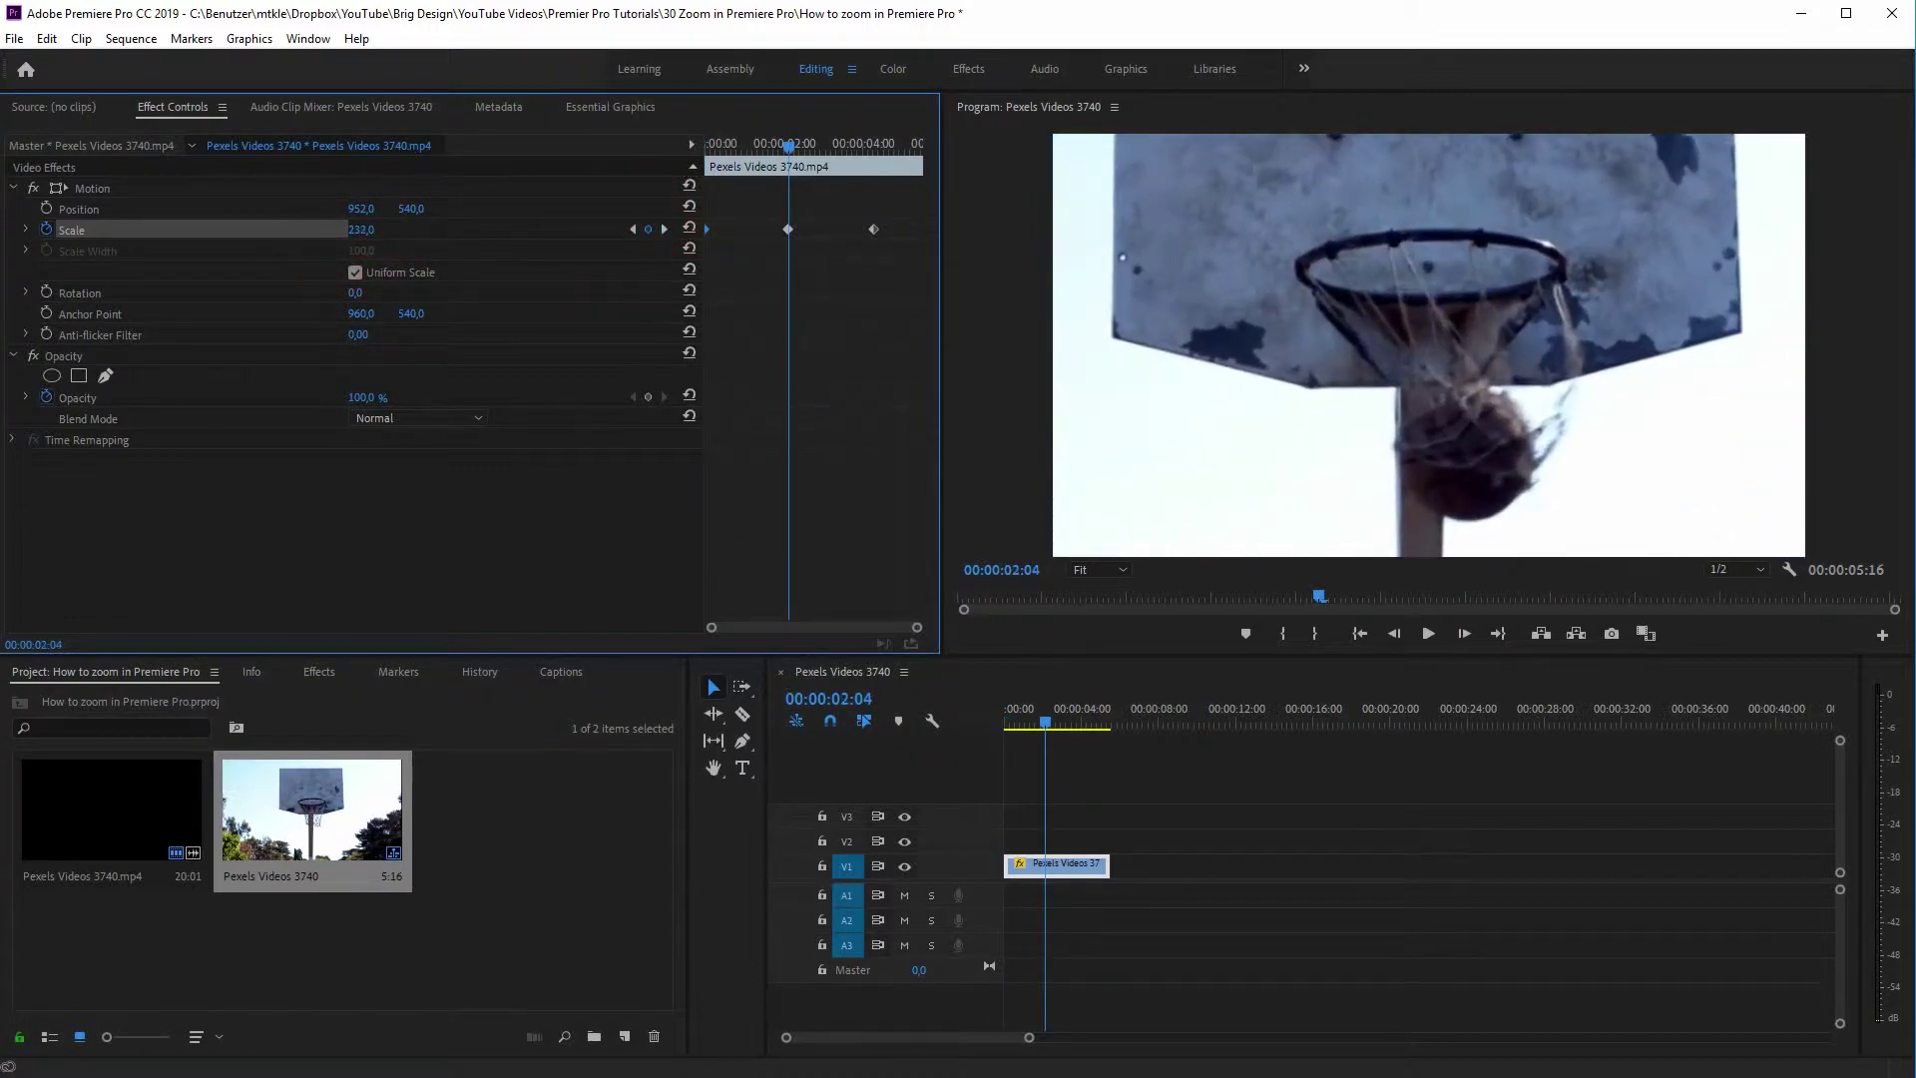
Step through the Scale keyframes back to the first one and play the zoom animation
left_click(645, 240)
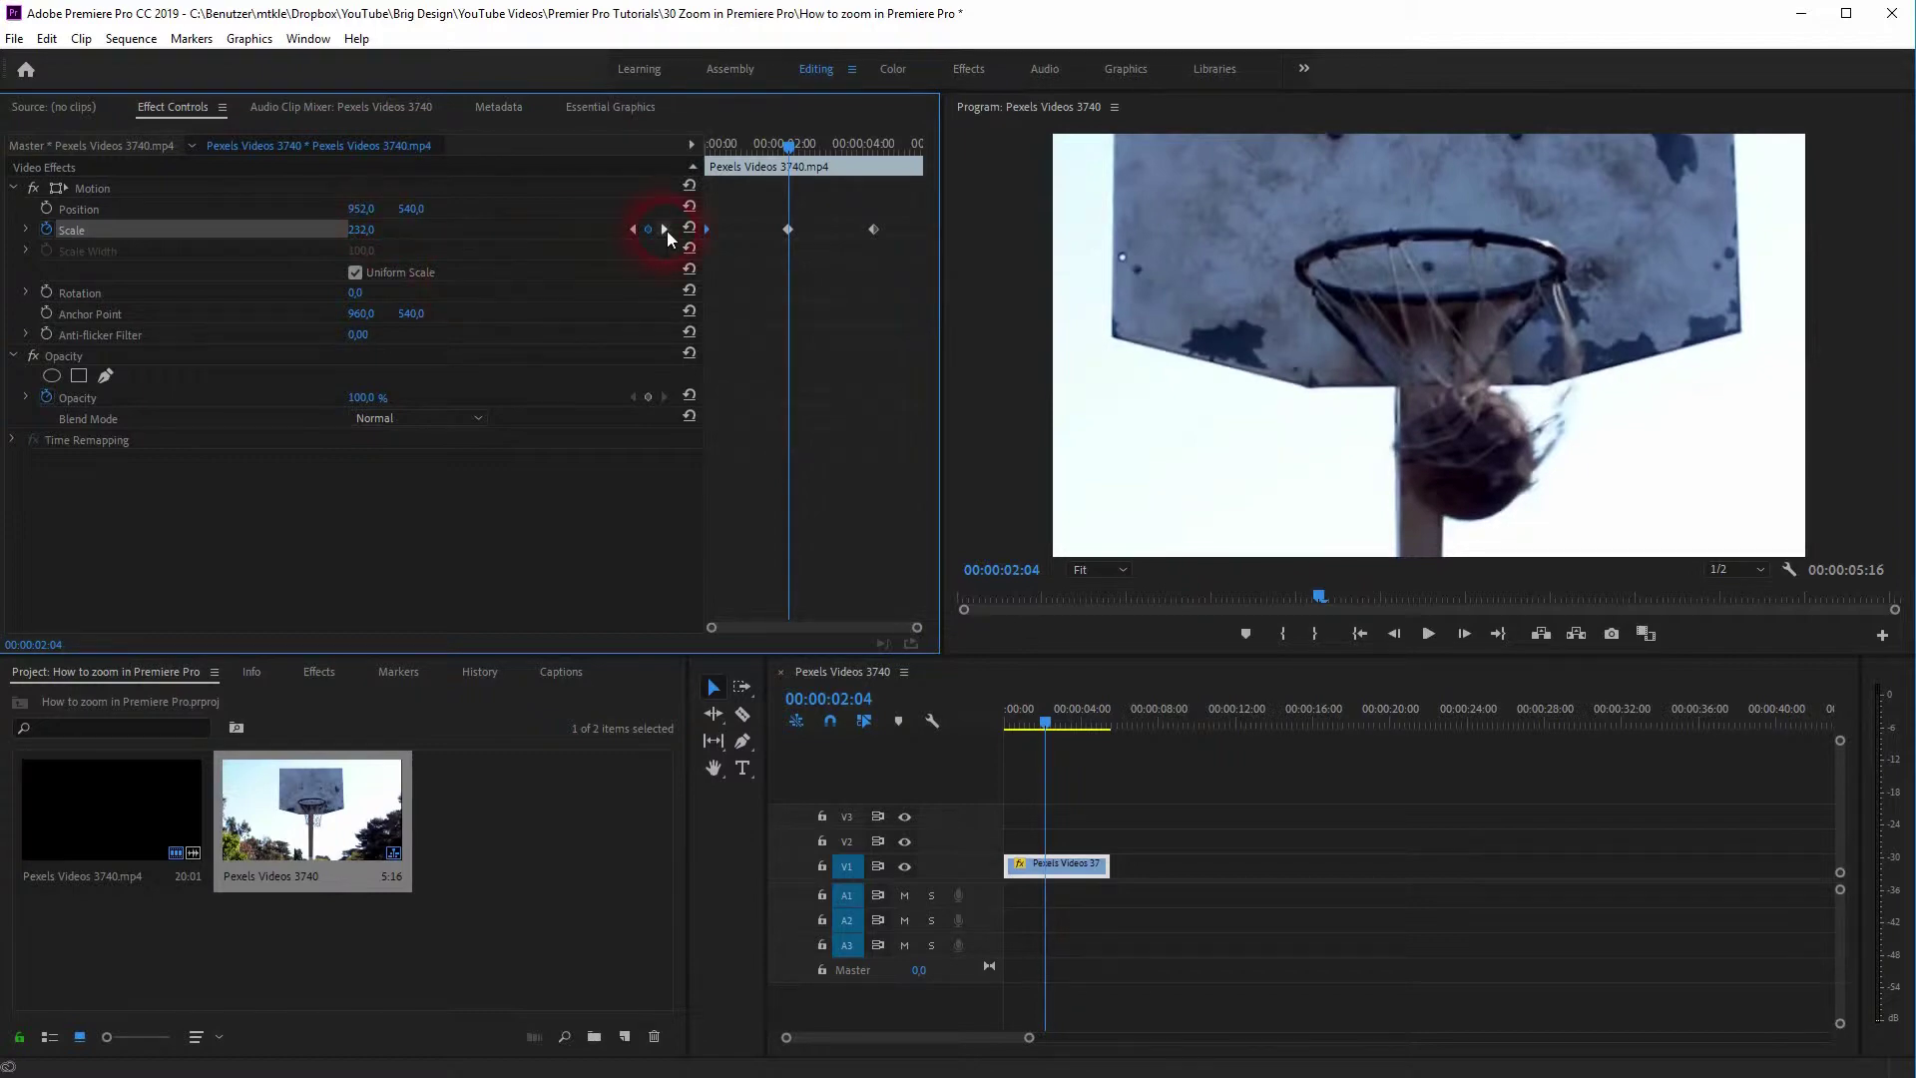
left_click(666, 231)
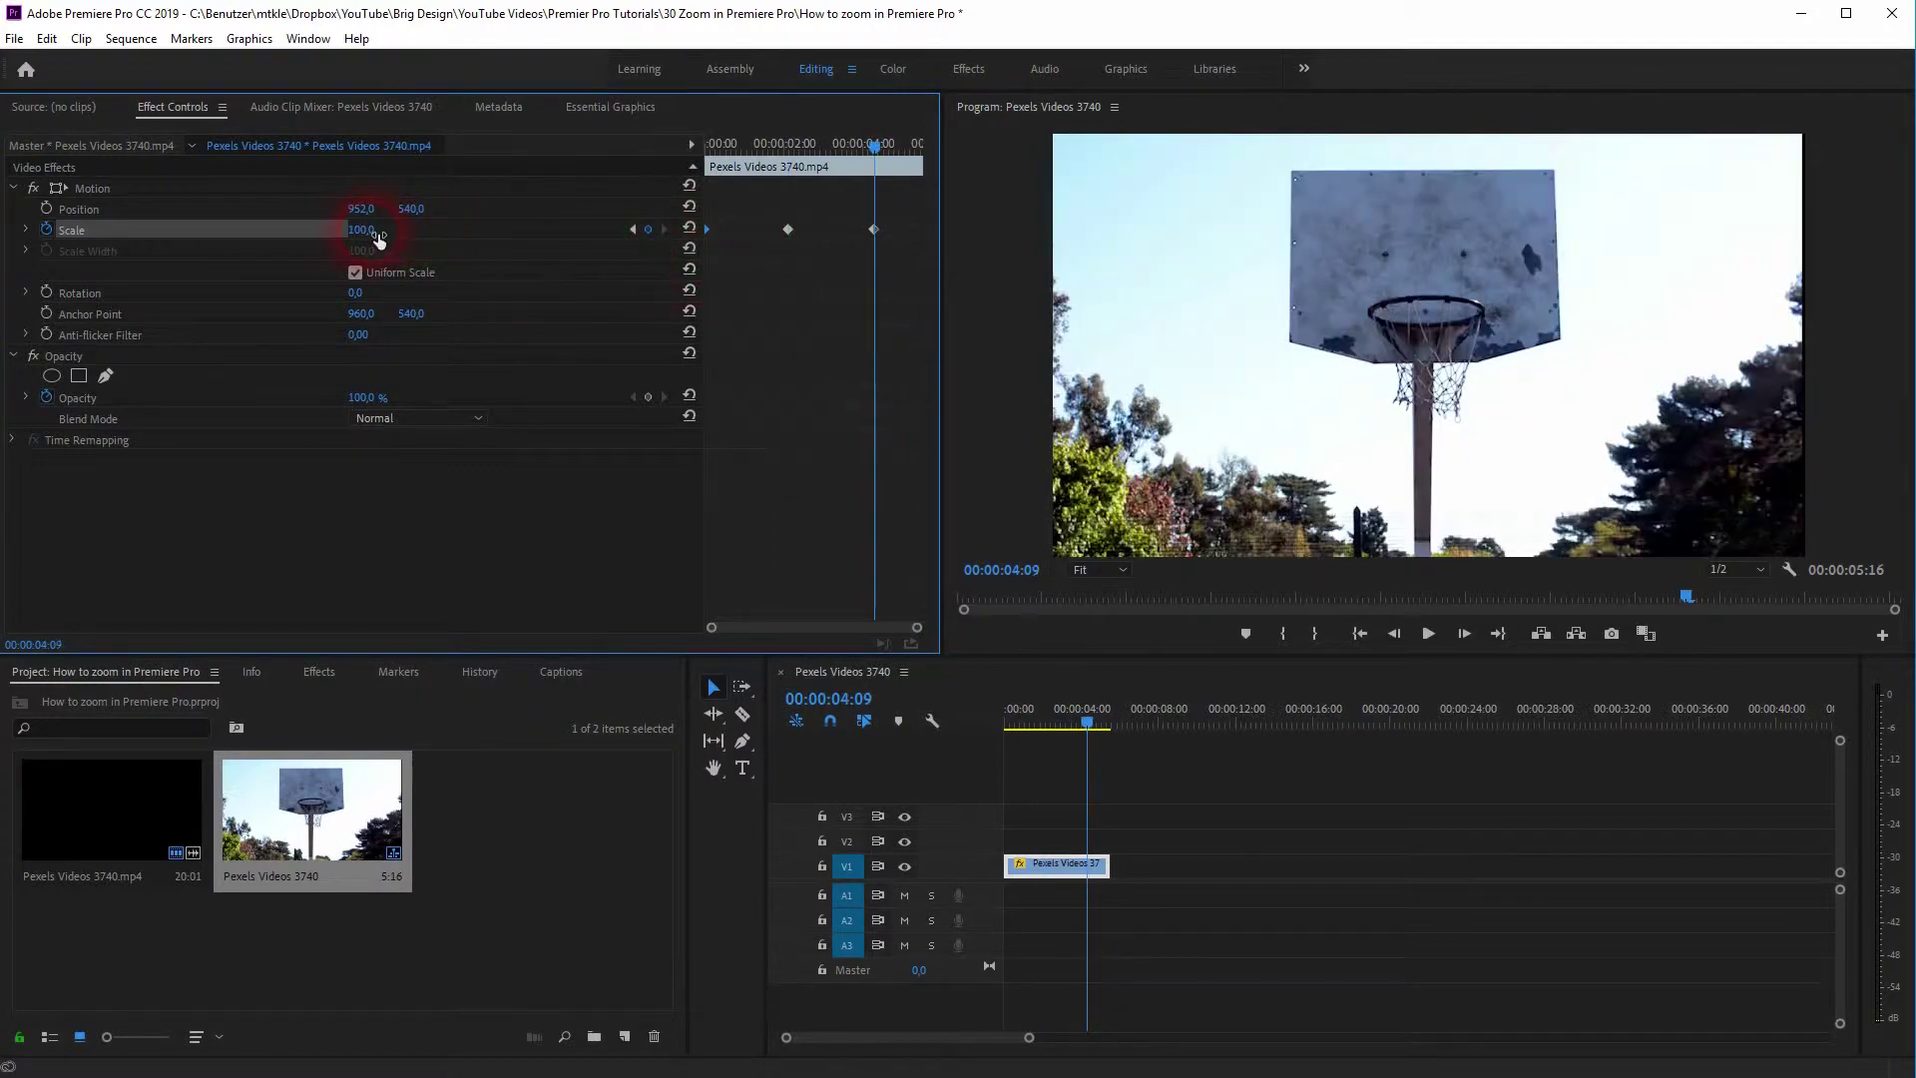
left_click(629, 231)
left_click(628, 230)
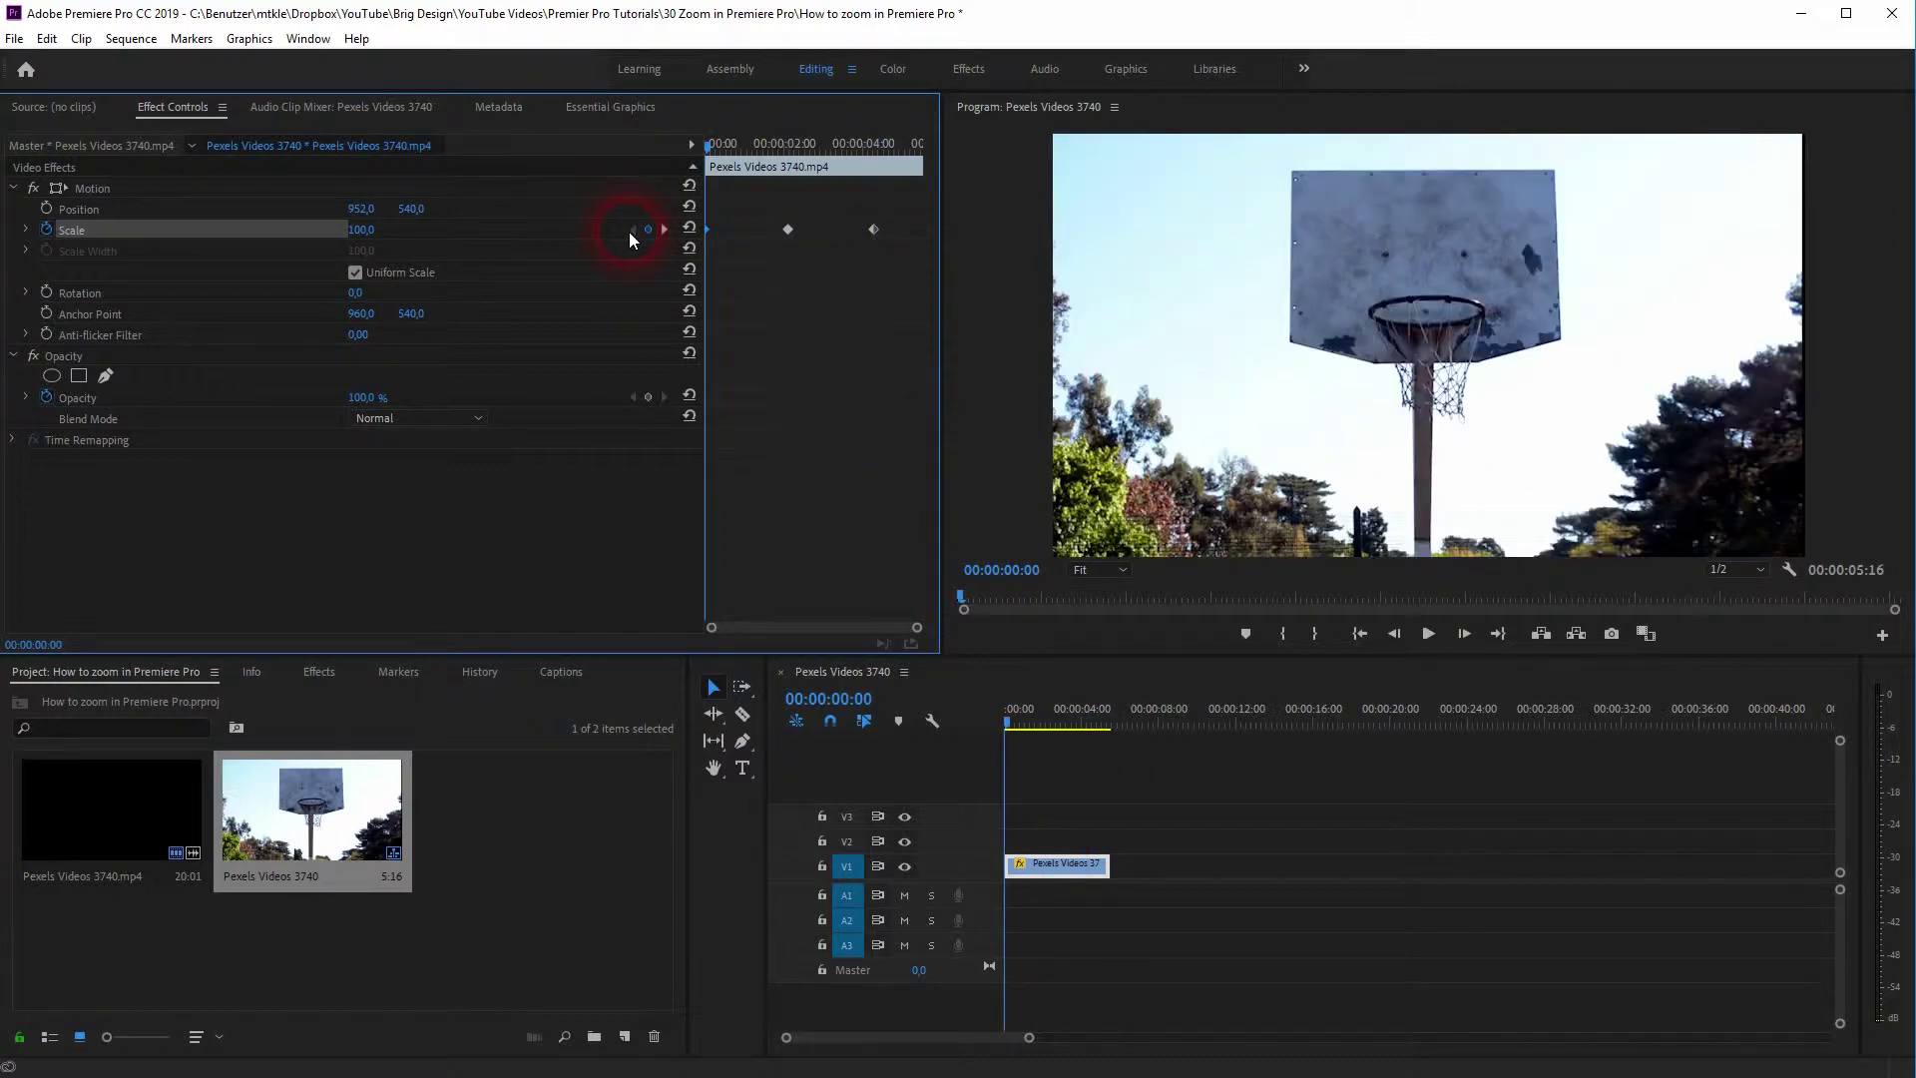
left_click(1650, 799)
key("space")
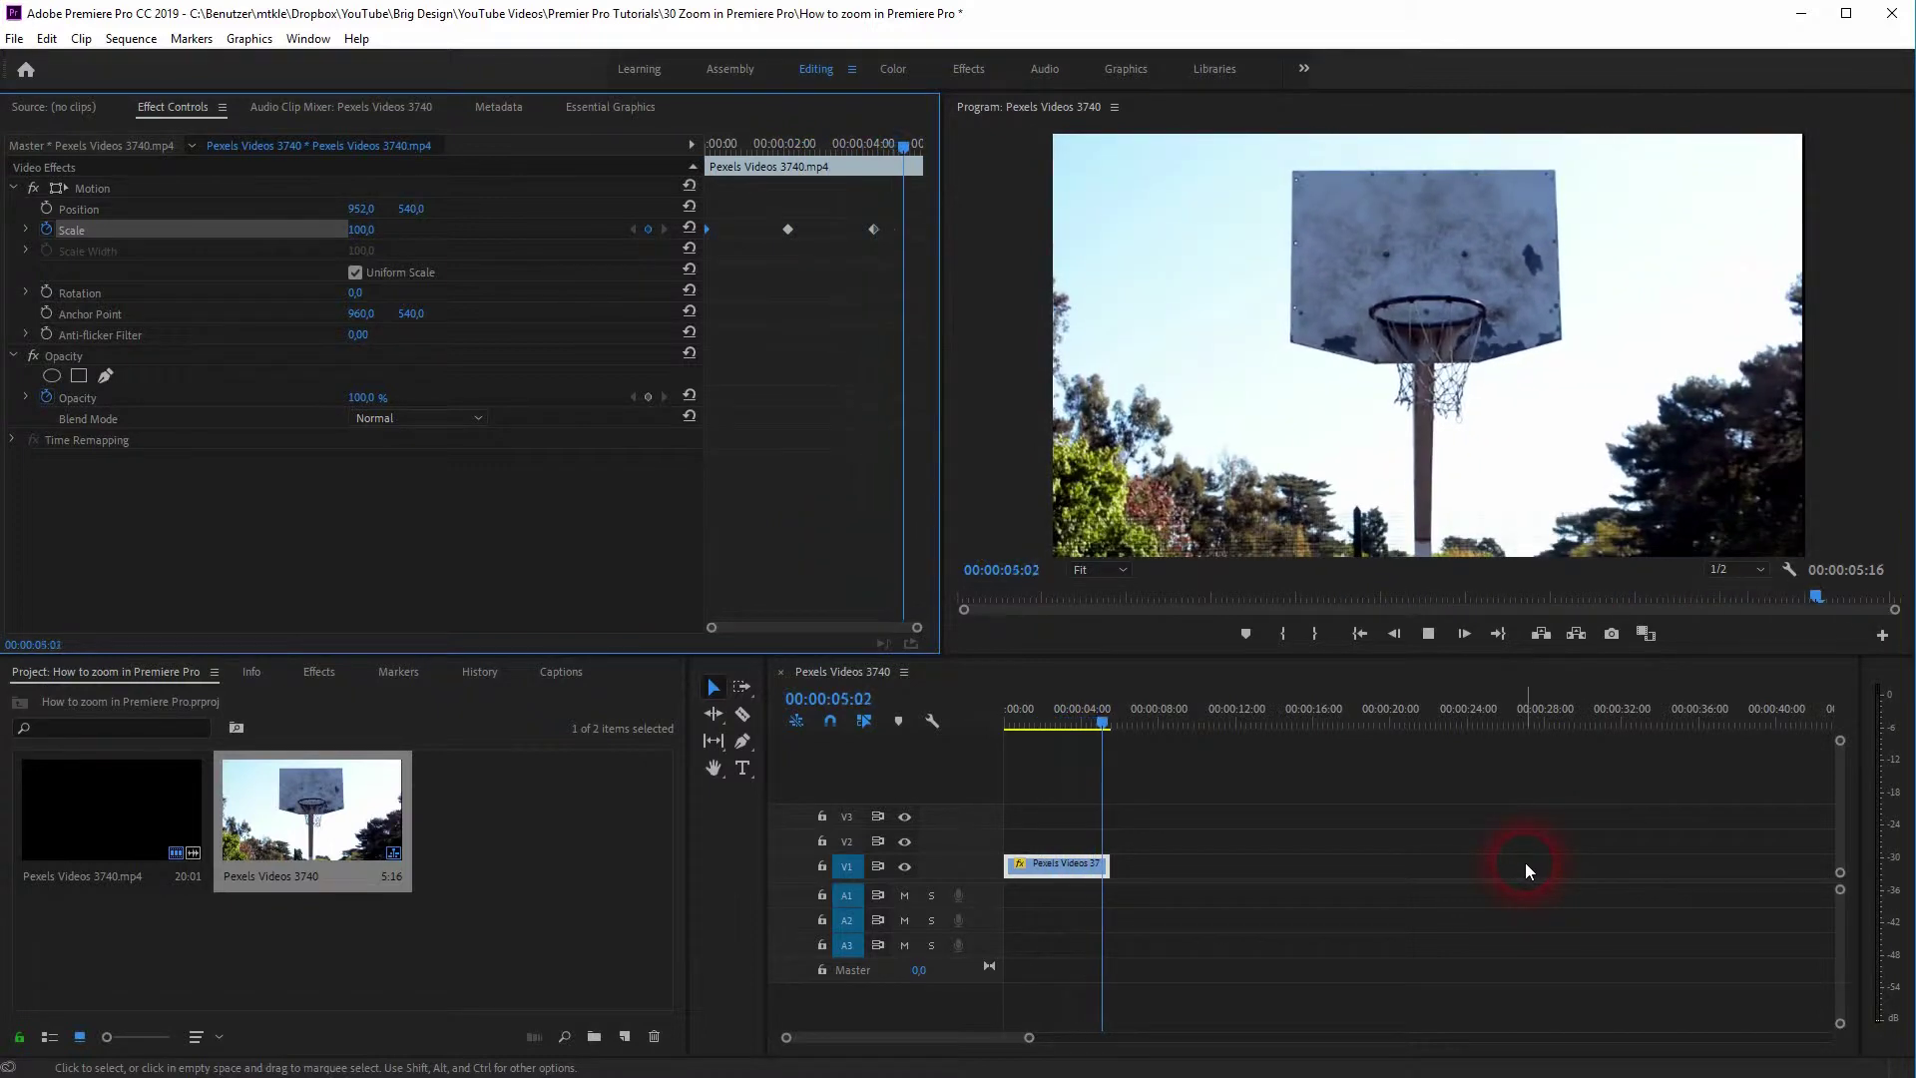
key("Home")
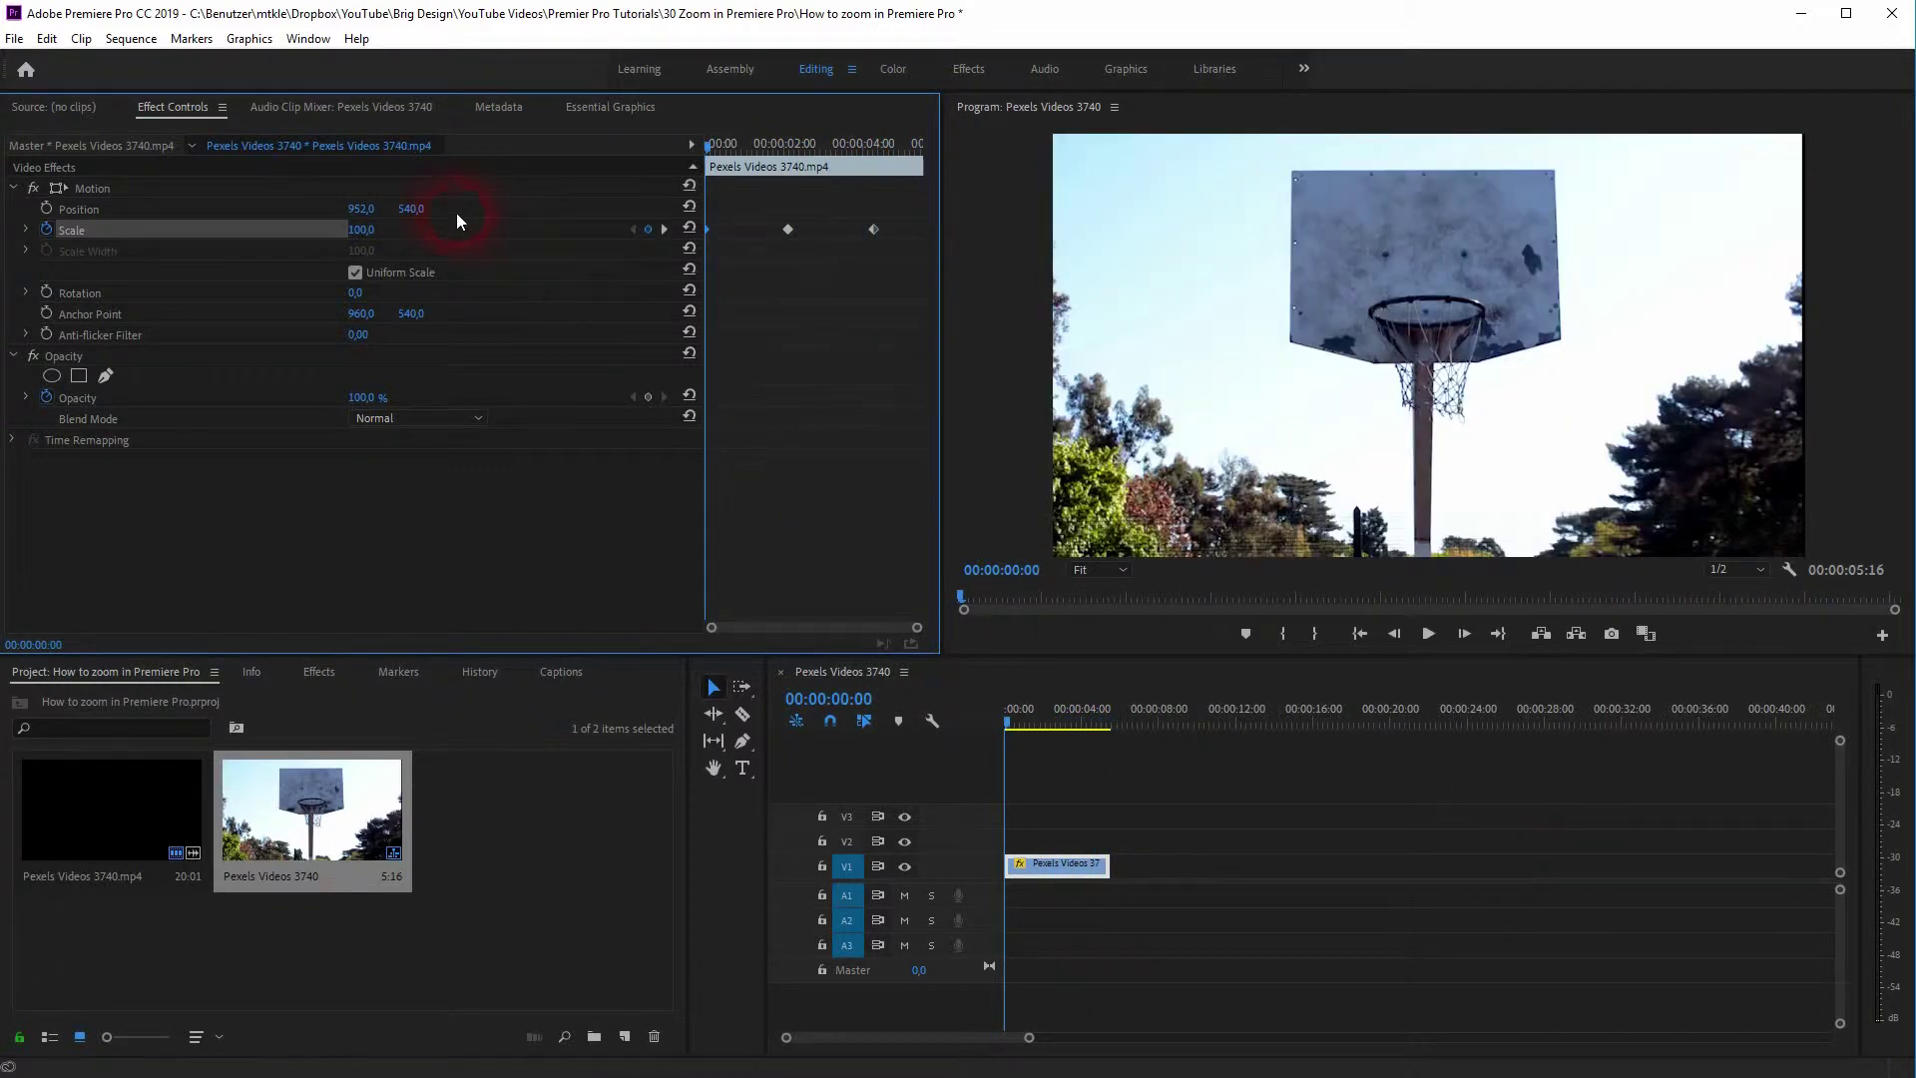
Turn on Position keyframing and add a Position keyframe at 00:00:04:09
left_click(46, 210)
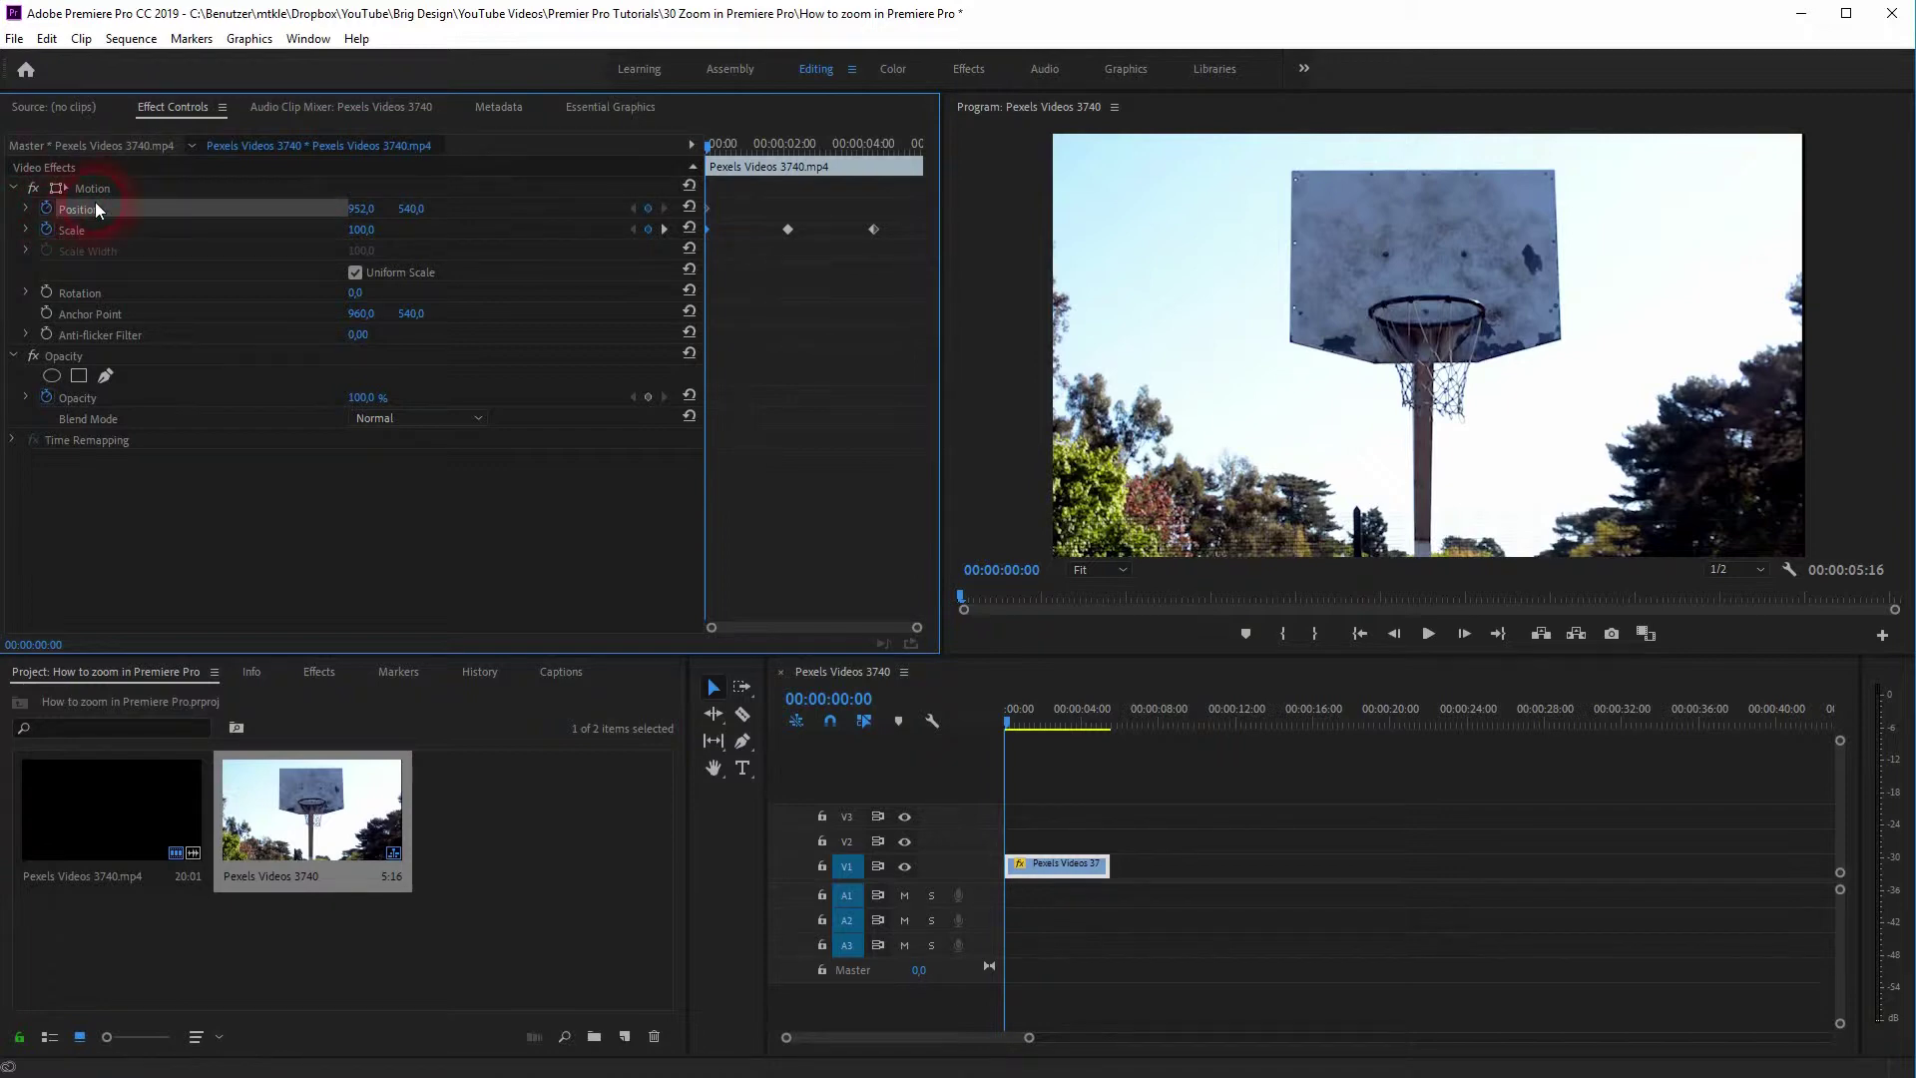
left_click(683, 211)
left_click(664, 229)
left_click(665, 227)
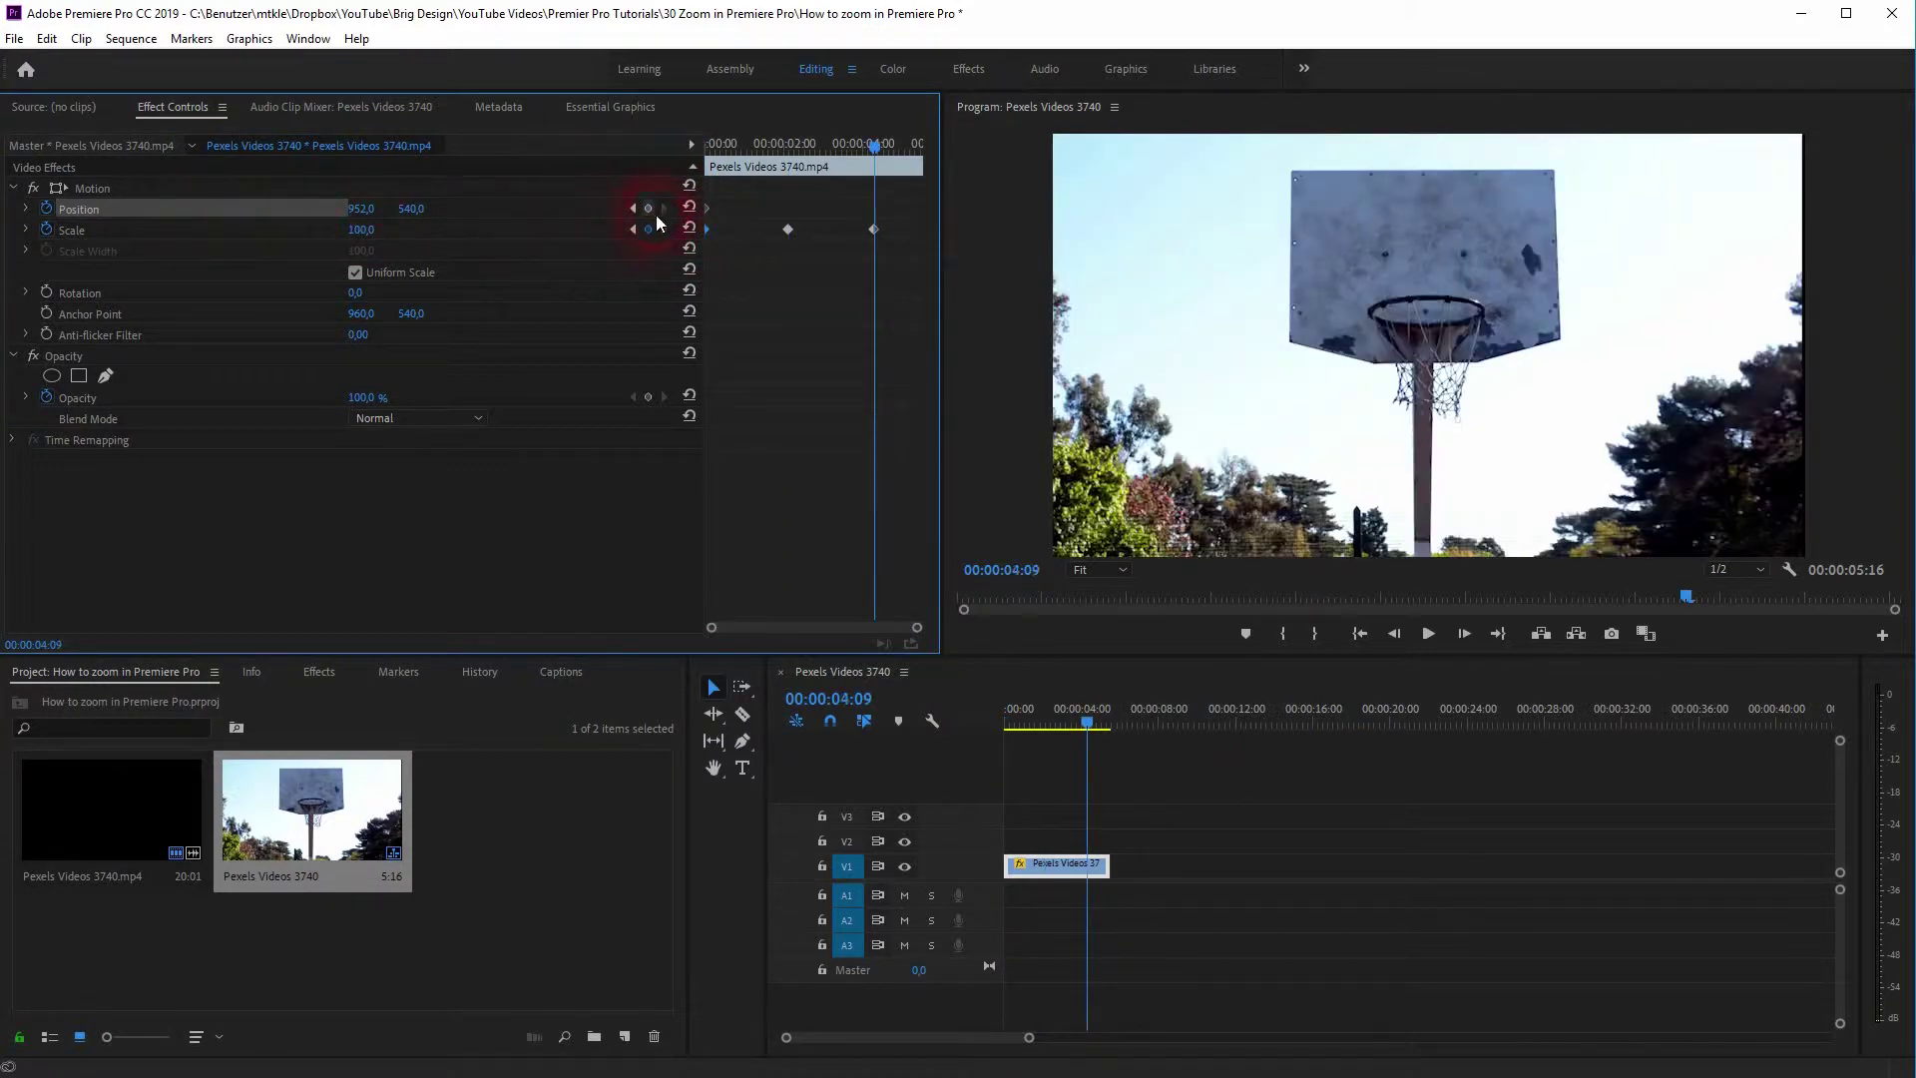
left_click(651, 207)
left_click(864, 221)
At 00:00:02:04, set Position to 935, 620 to centre the hoop, then return to the start
left_click(415, 209)
left_click(631, 230)
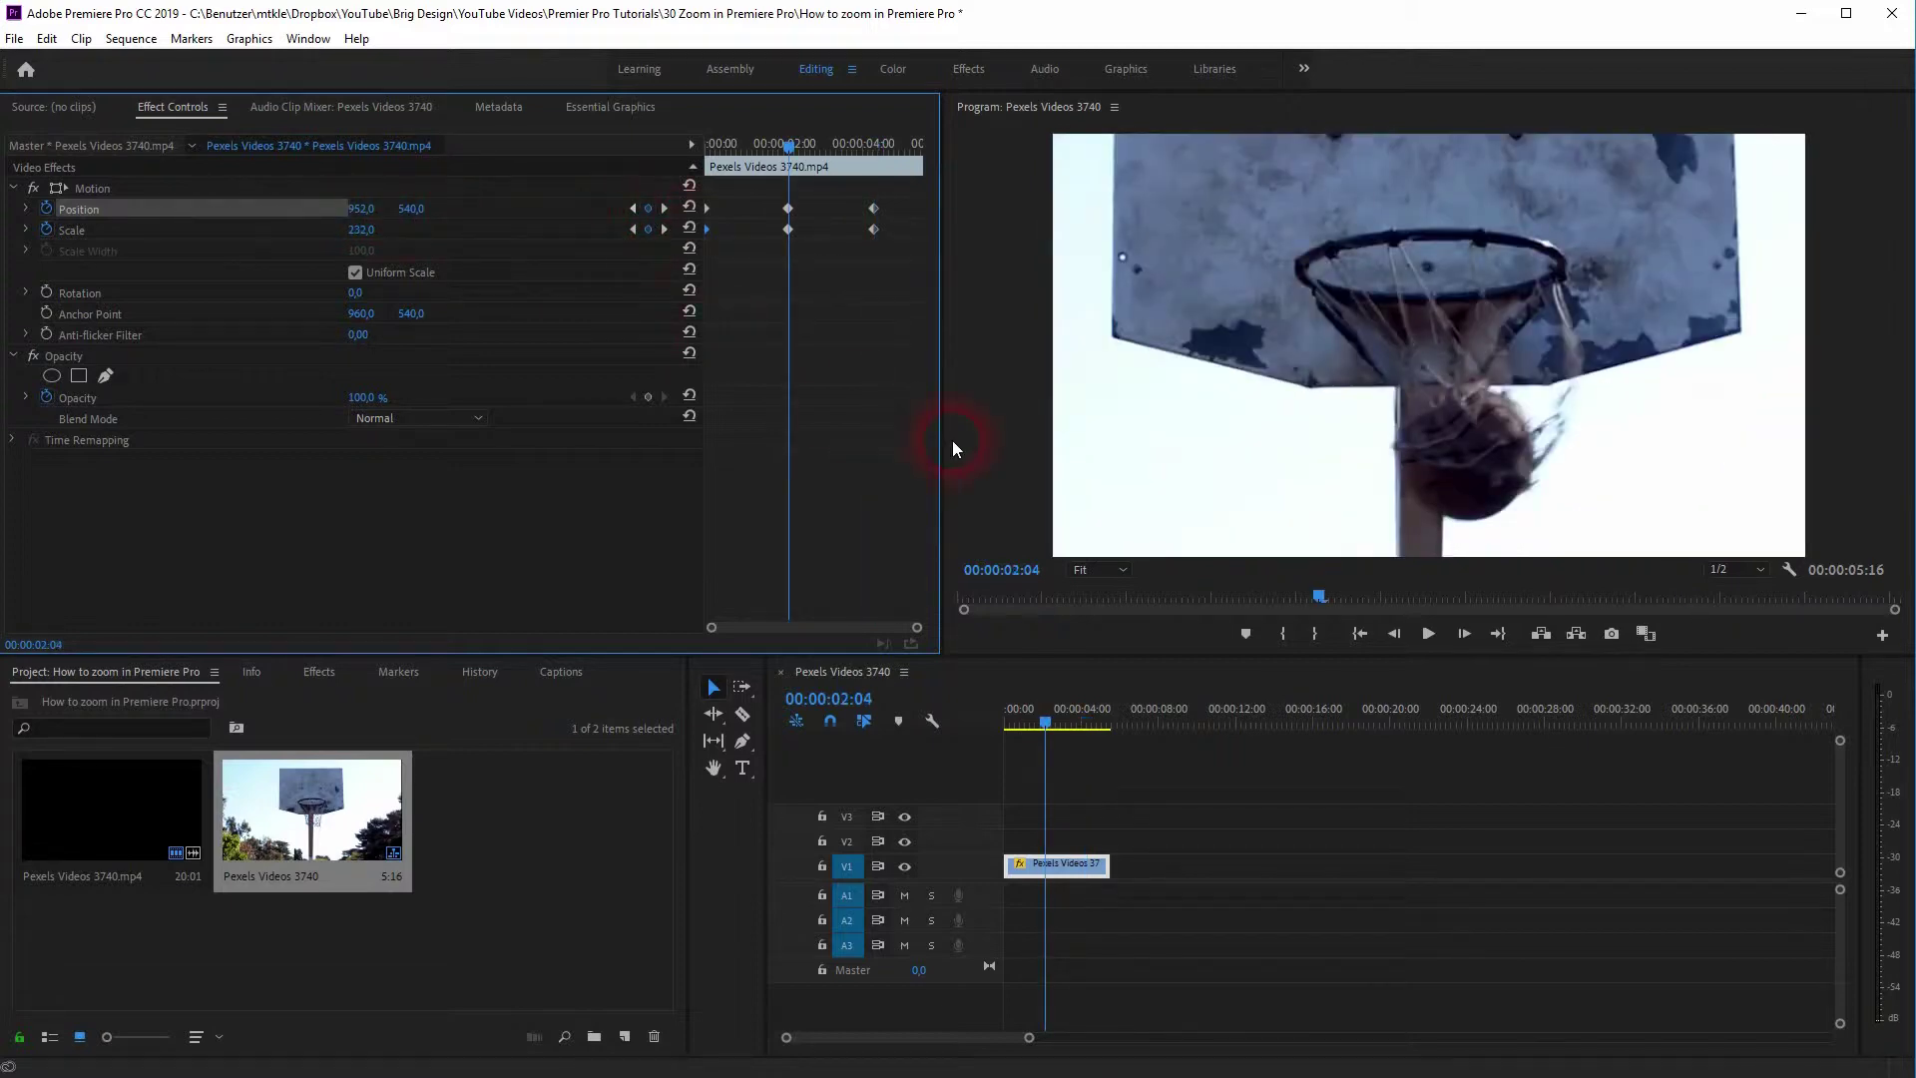
left_click(1452, 268)
left_click_drag(410, 208, 344, 209)
left_click(571, 365)
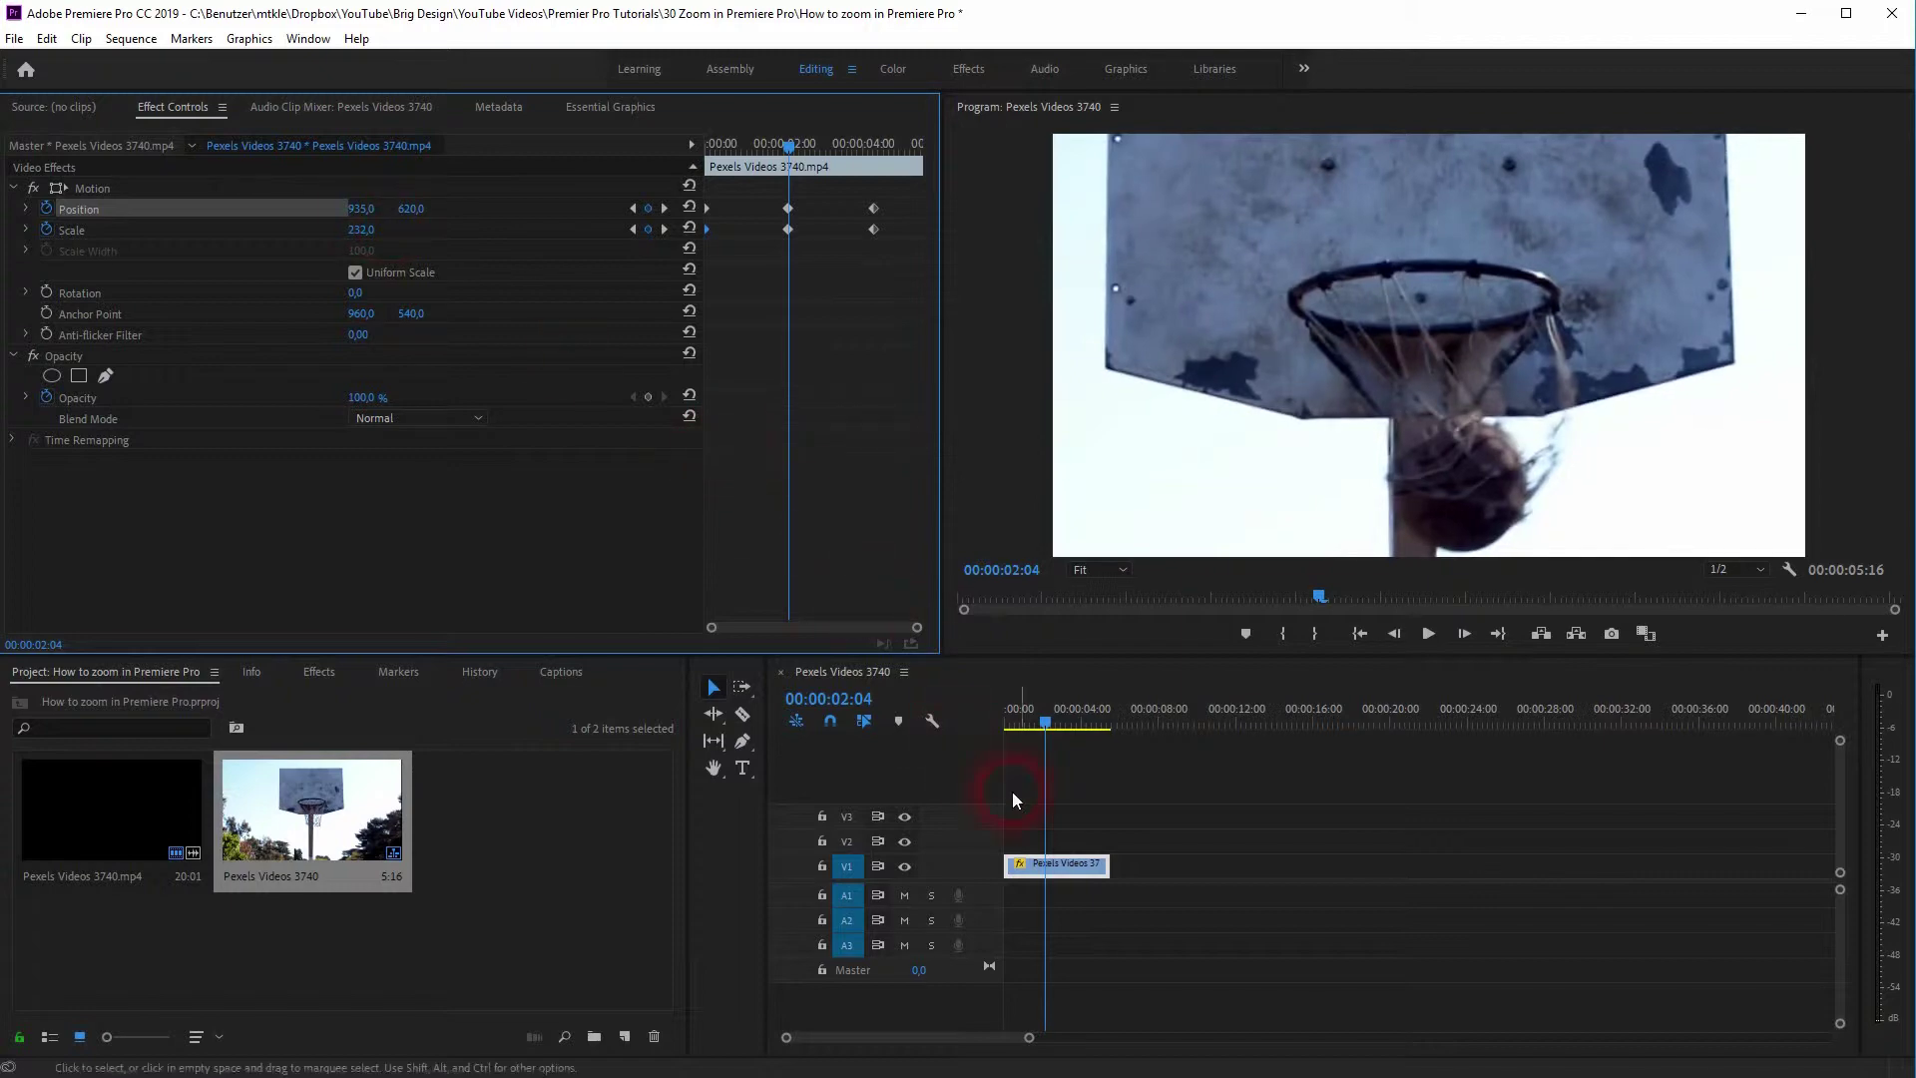
left_click_drag(1044, 726, 962, 740)
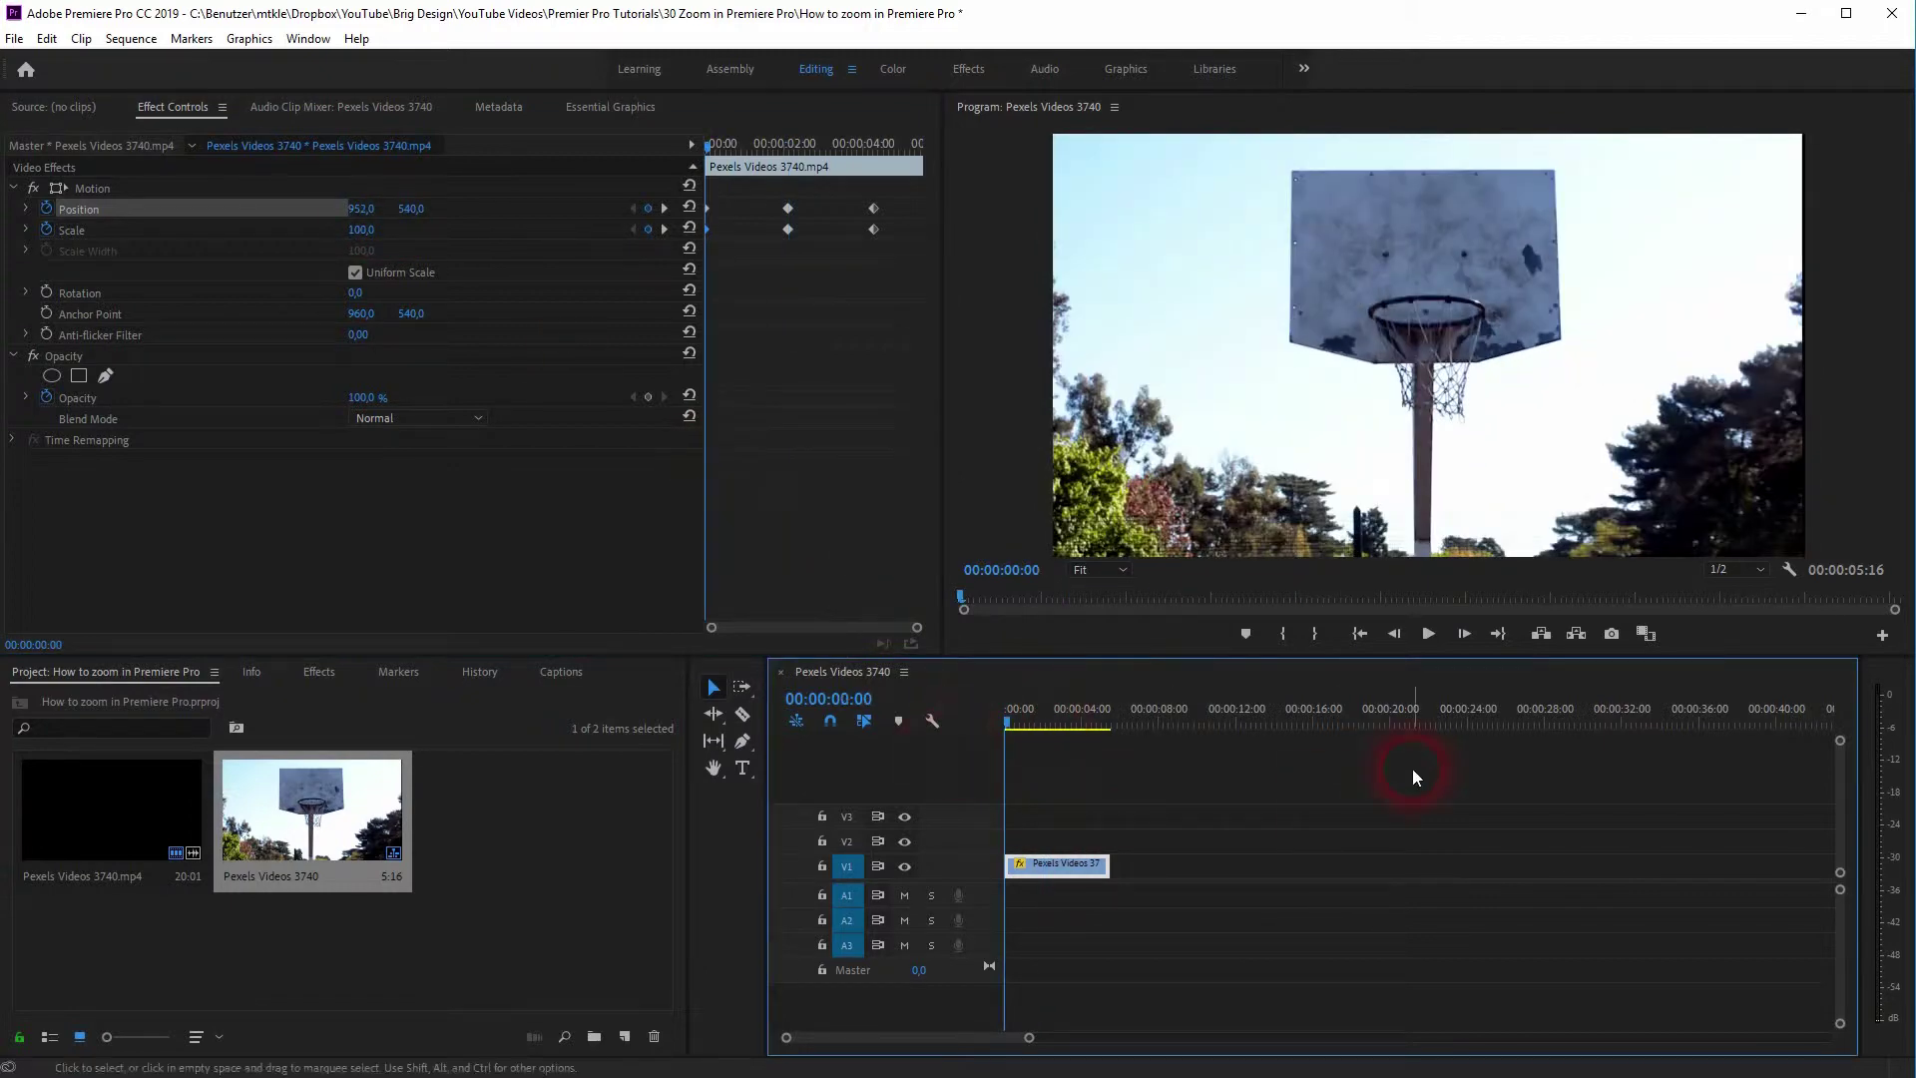
key("space")
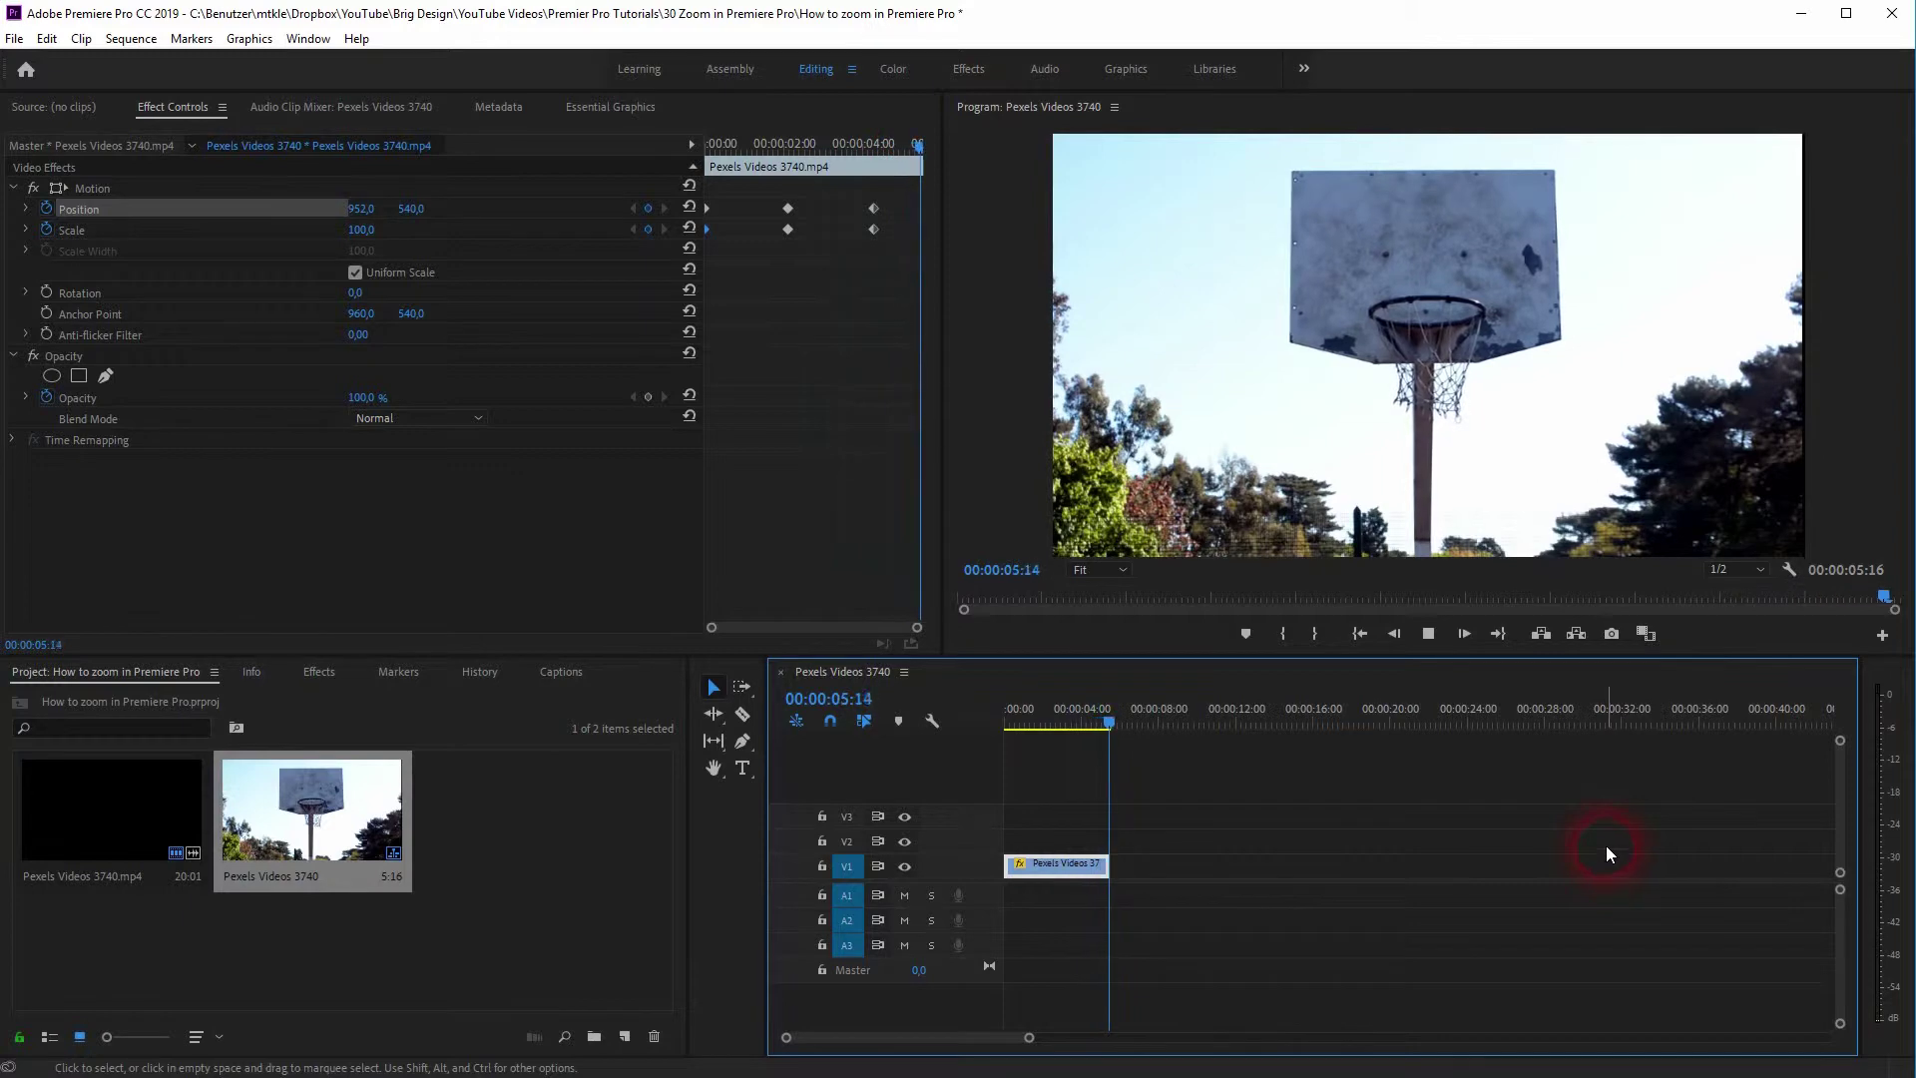
left_click(1137, 717)
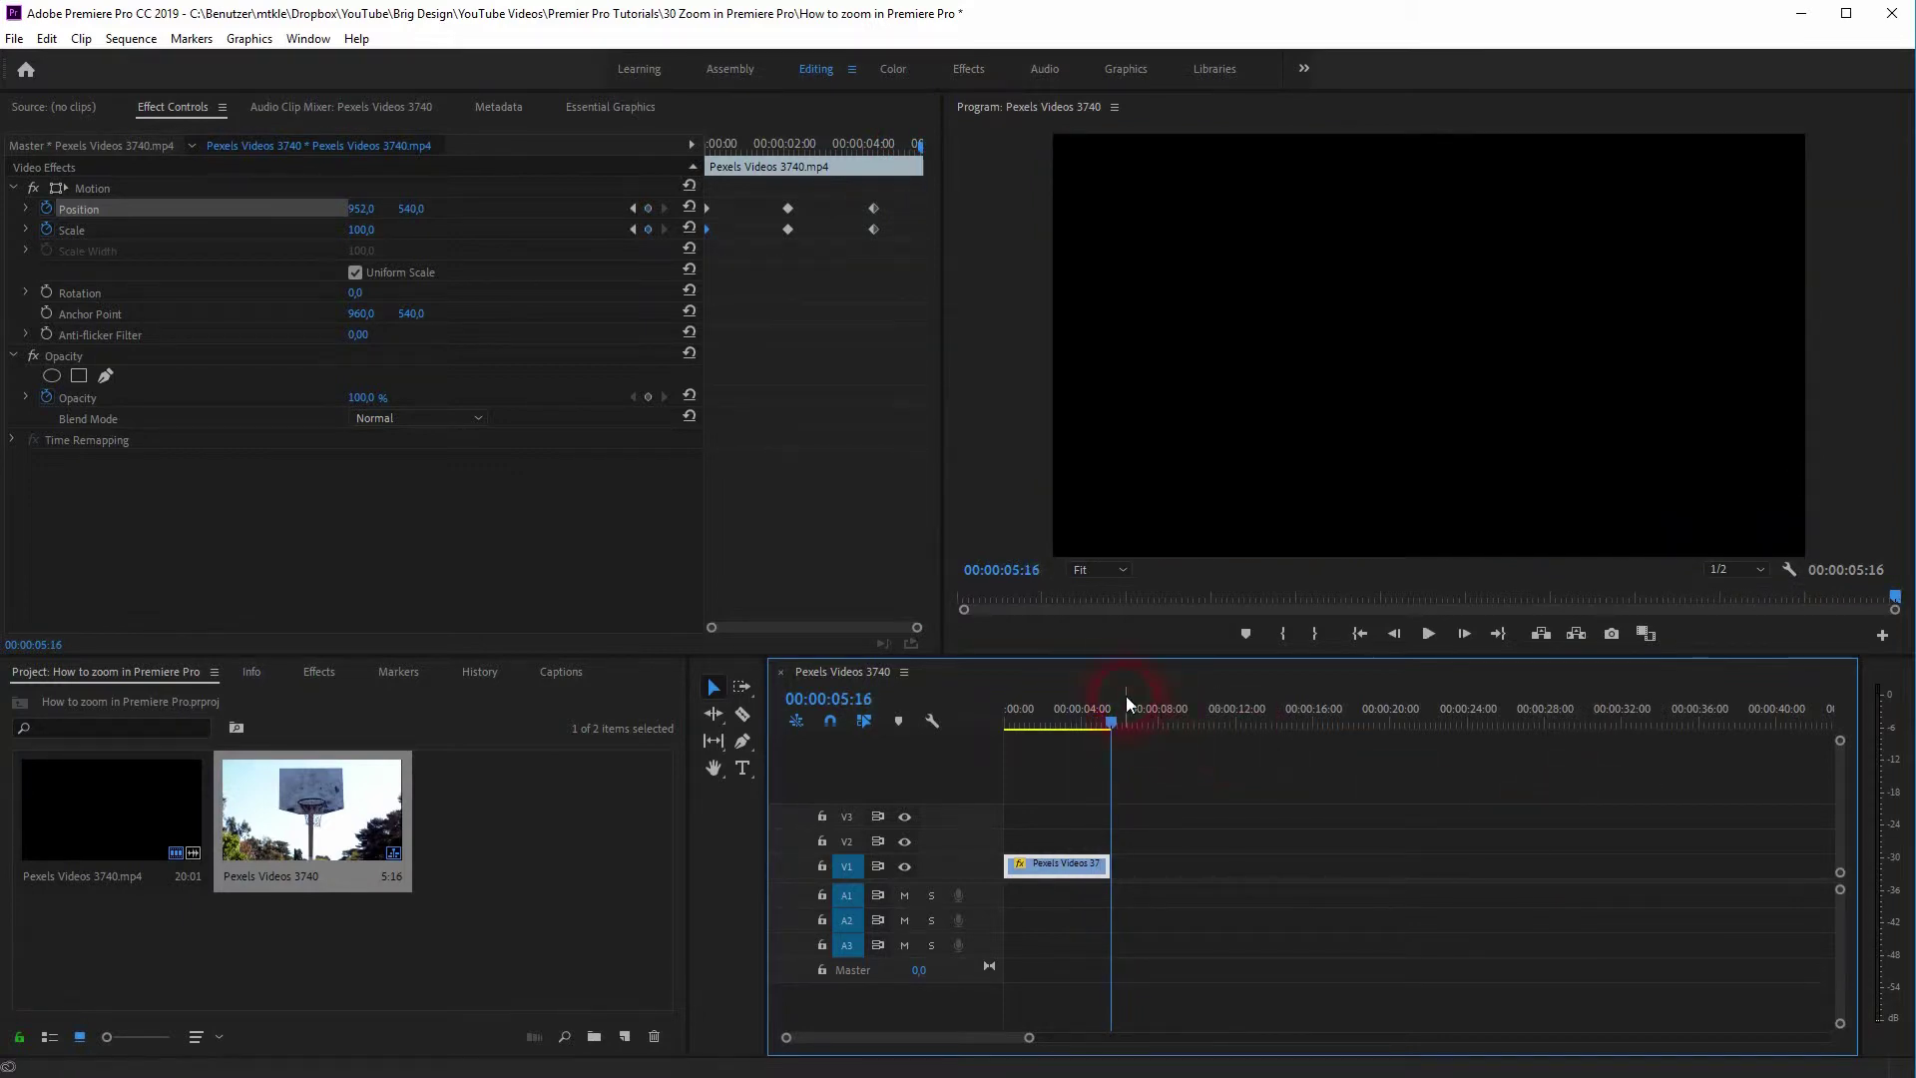
left_click_drag(1117, 722, 994, 798)
left_click(621, 519)
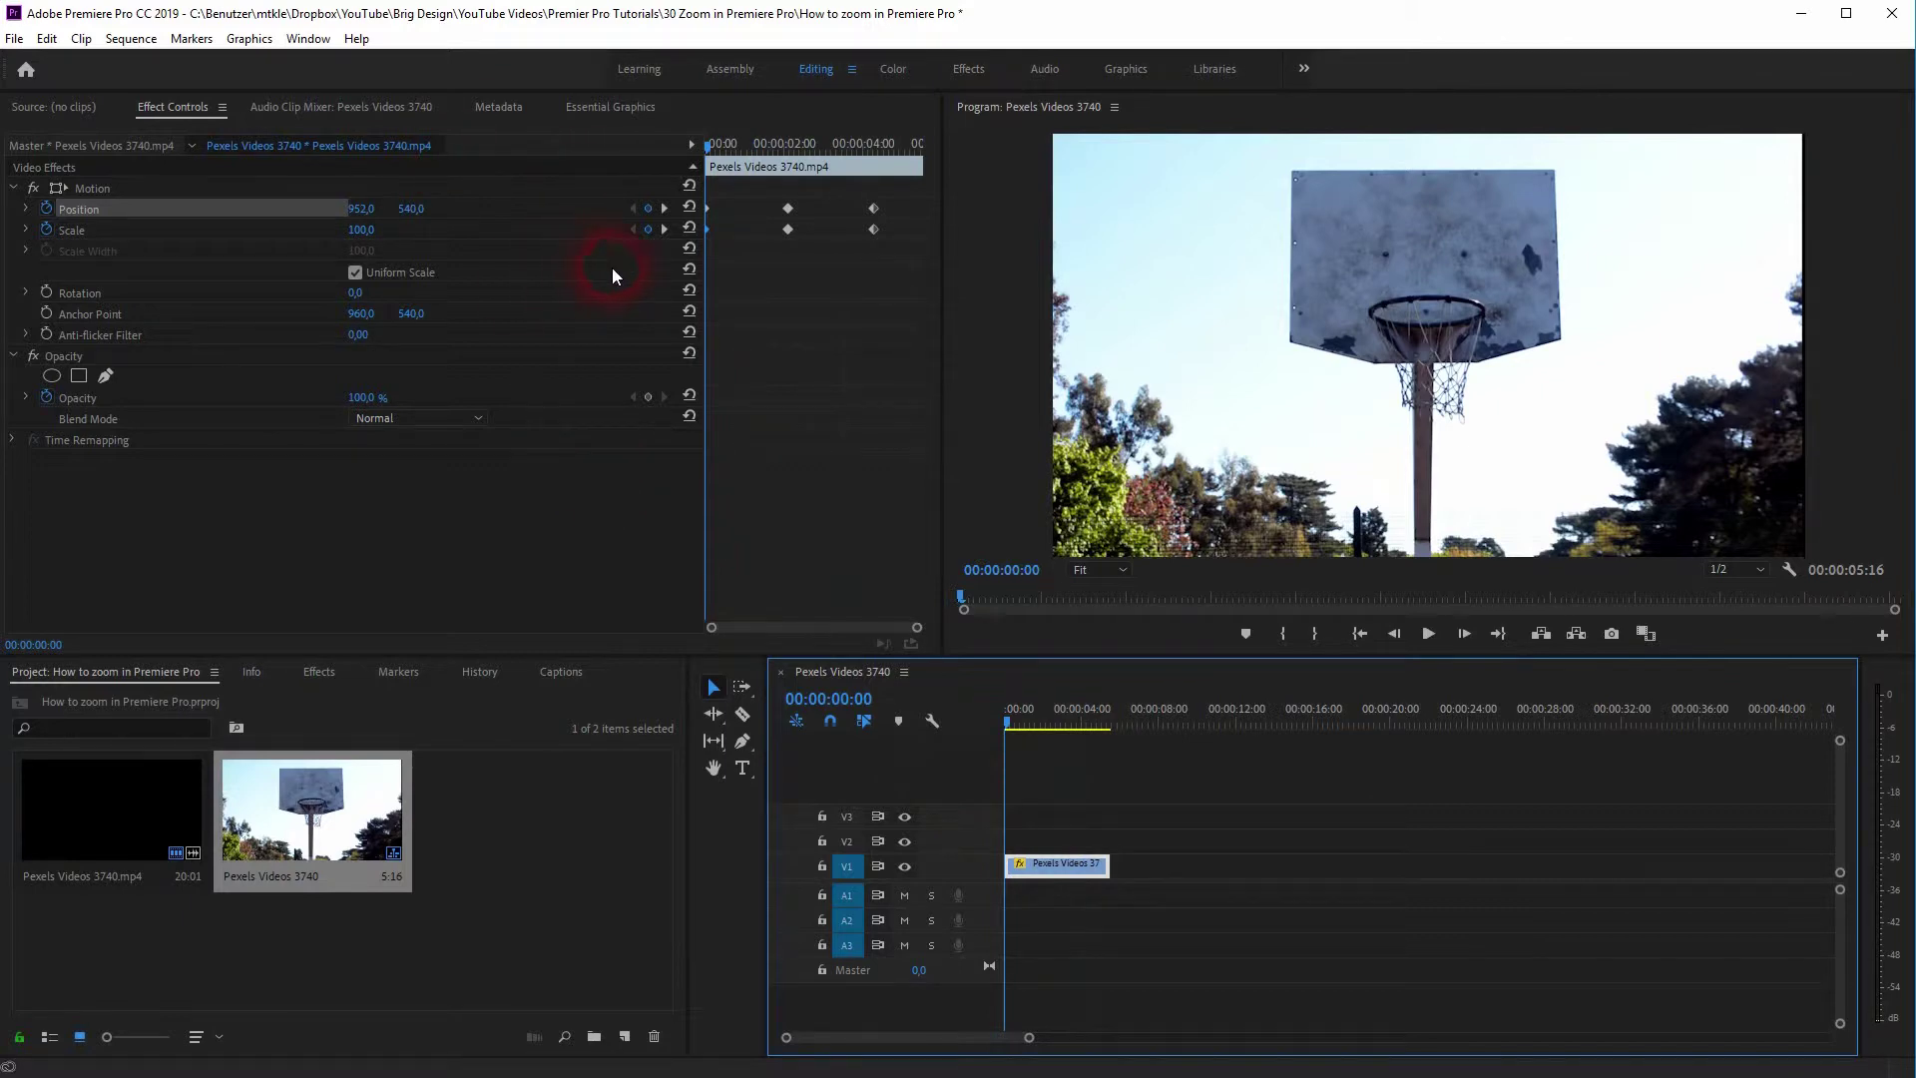
left_click(712, 253)
right_click(711, 232)
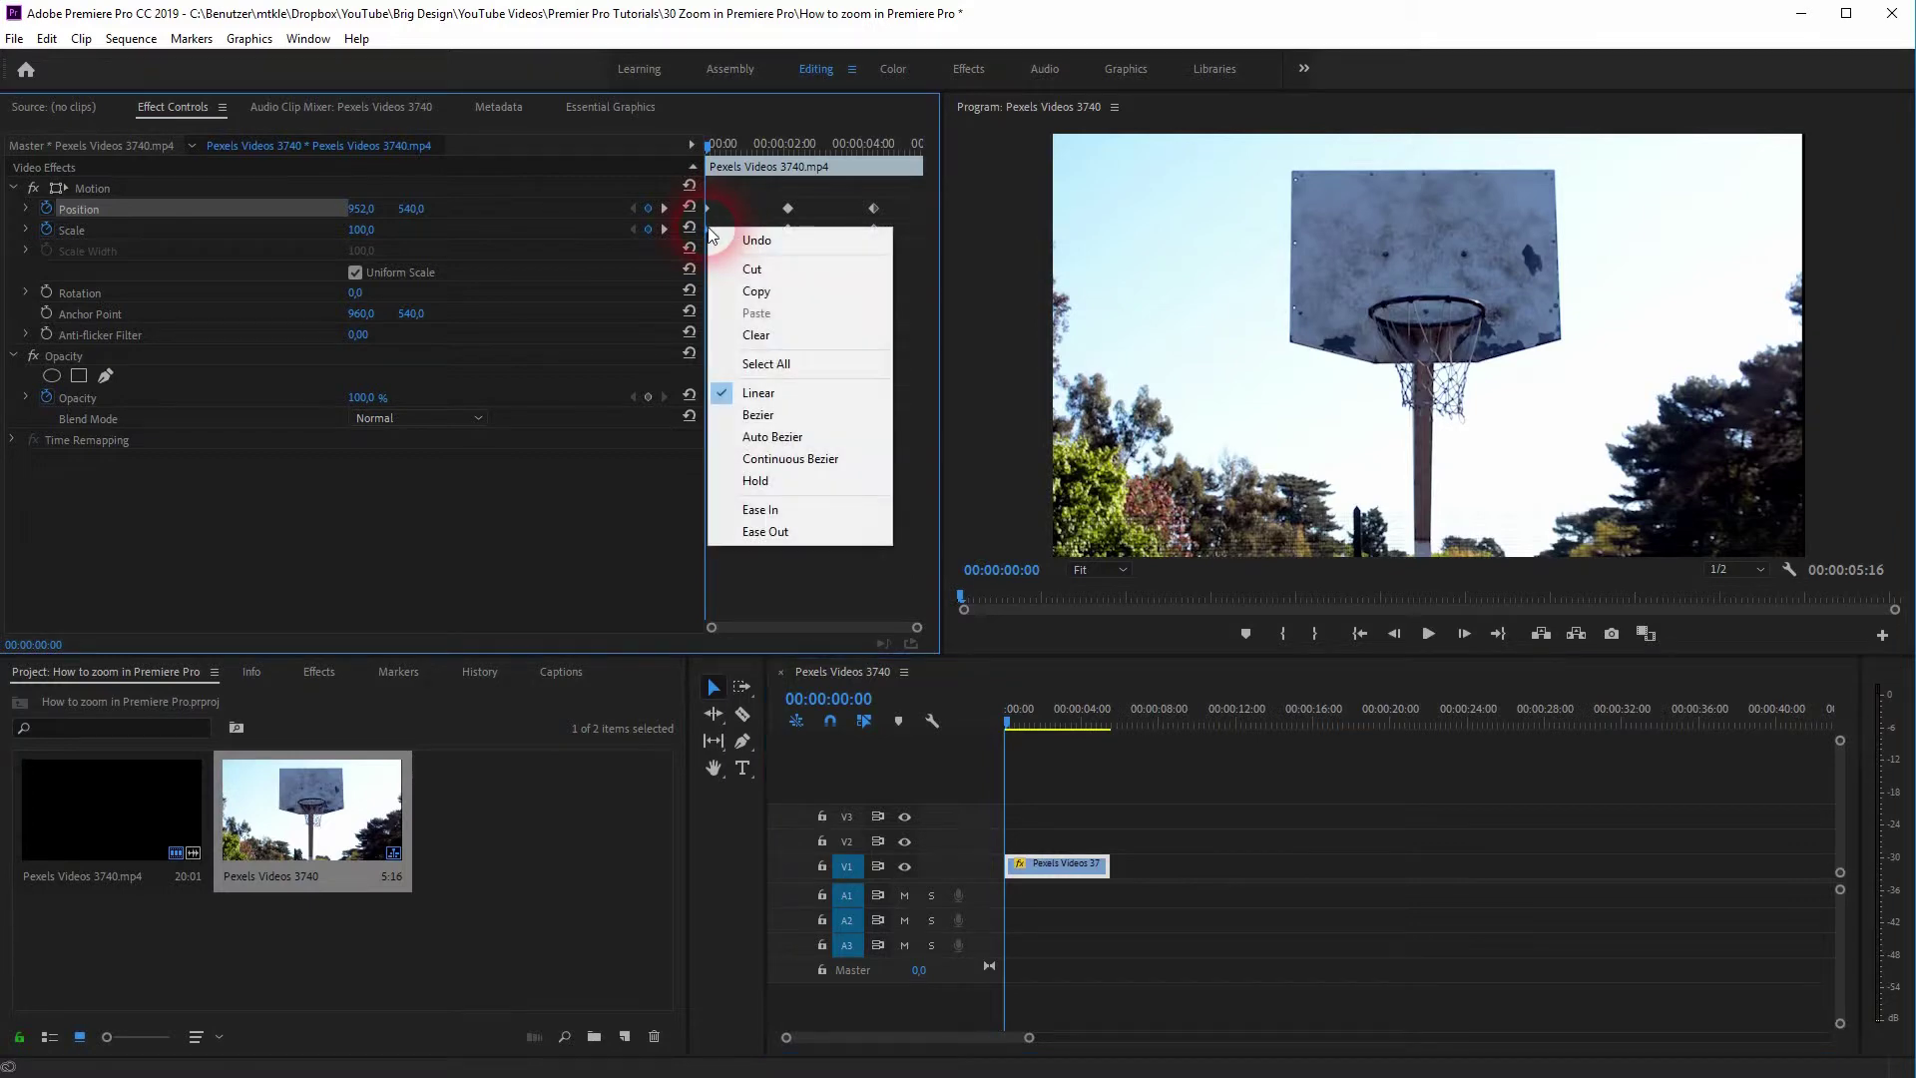
Ease out the first Scale keyframe and expand Scale to show its value and velocity graphs
left_click(806, 513)
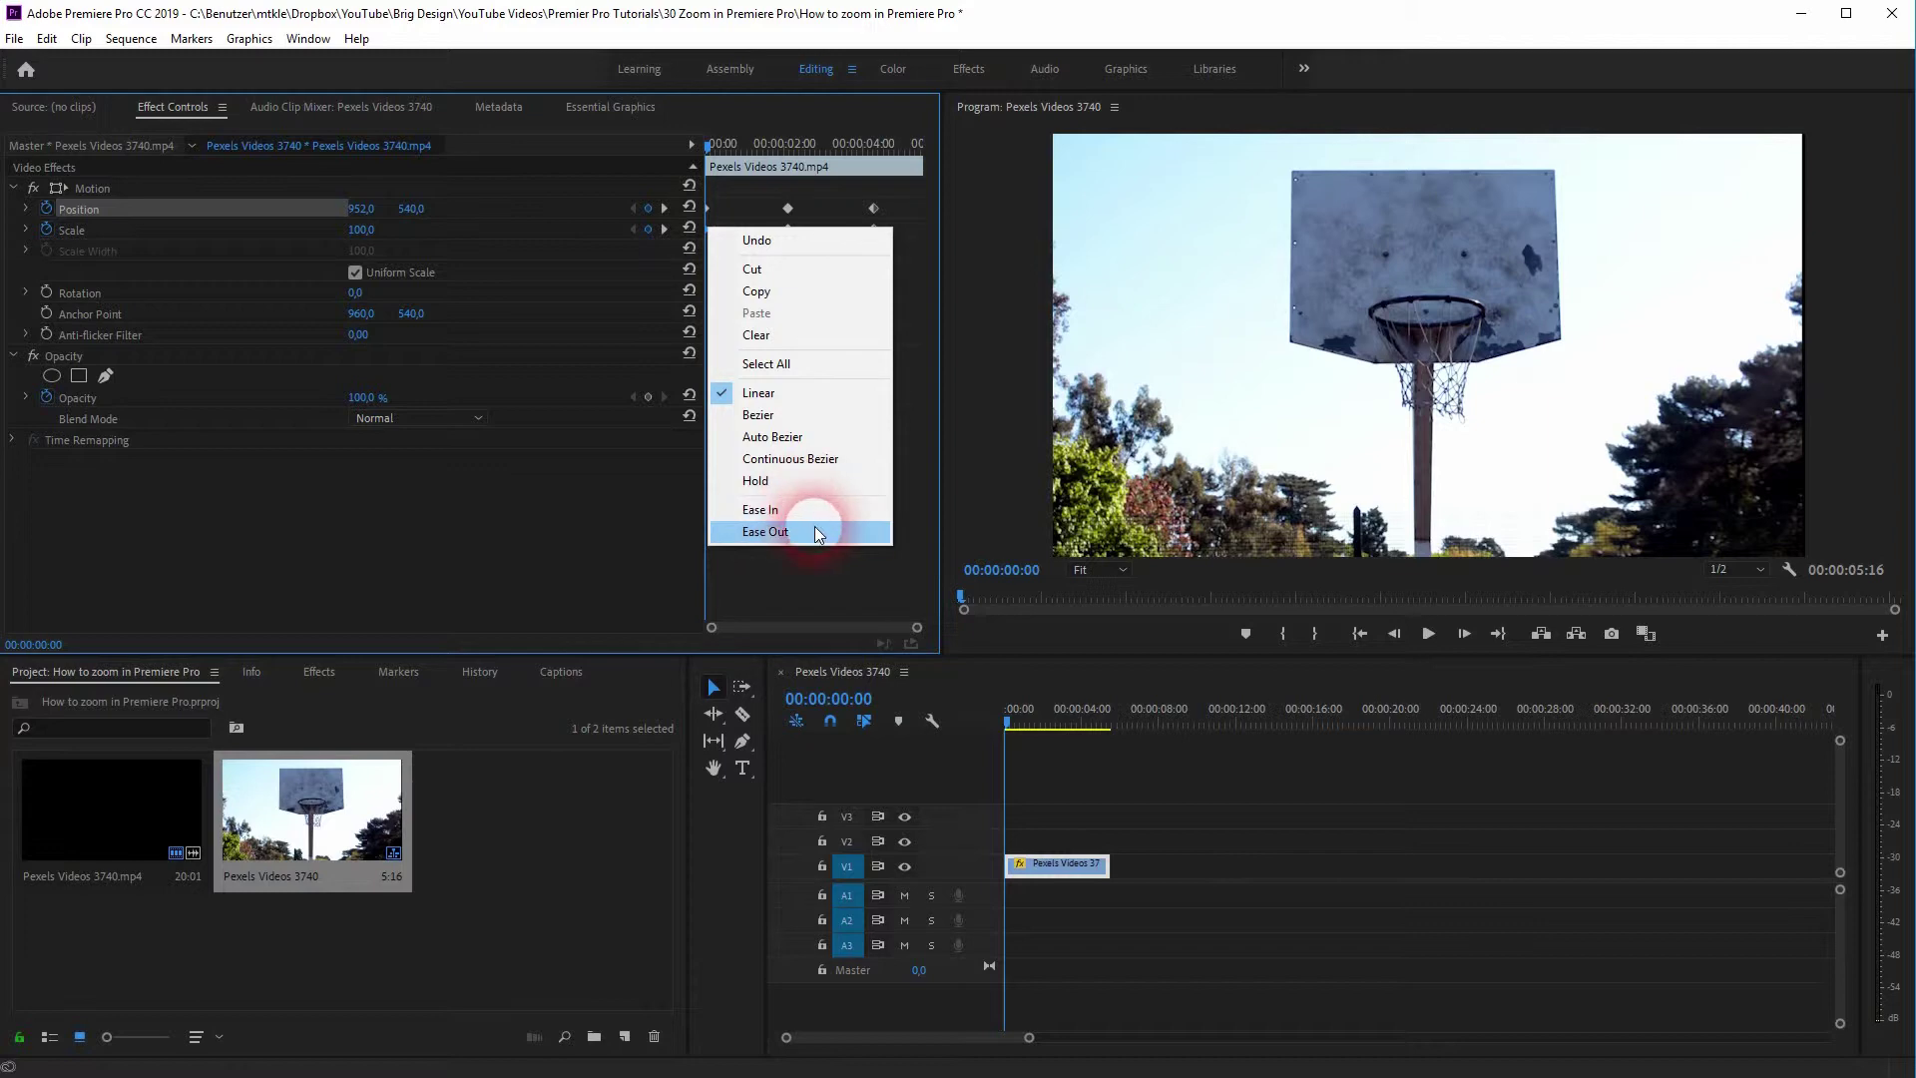
left_click(815, 532)
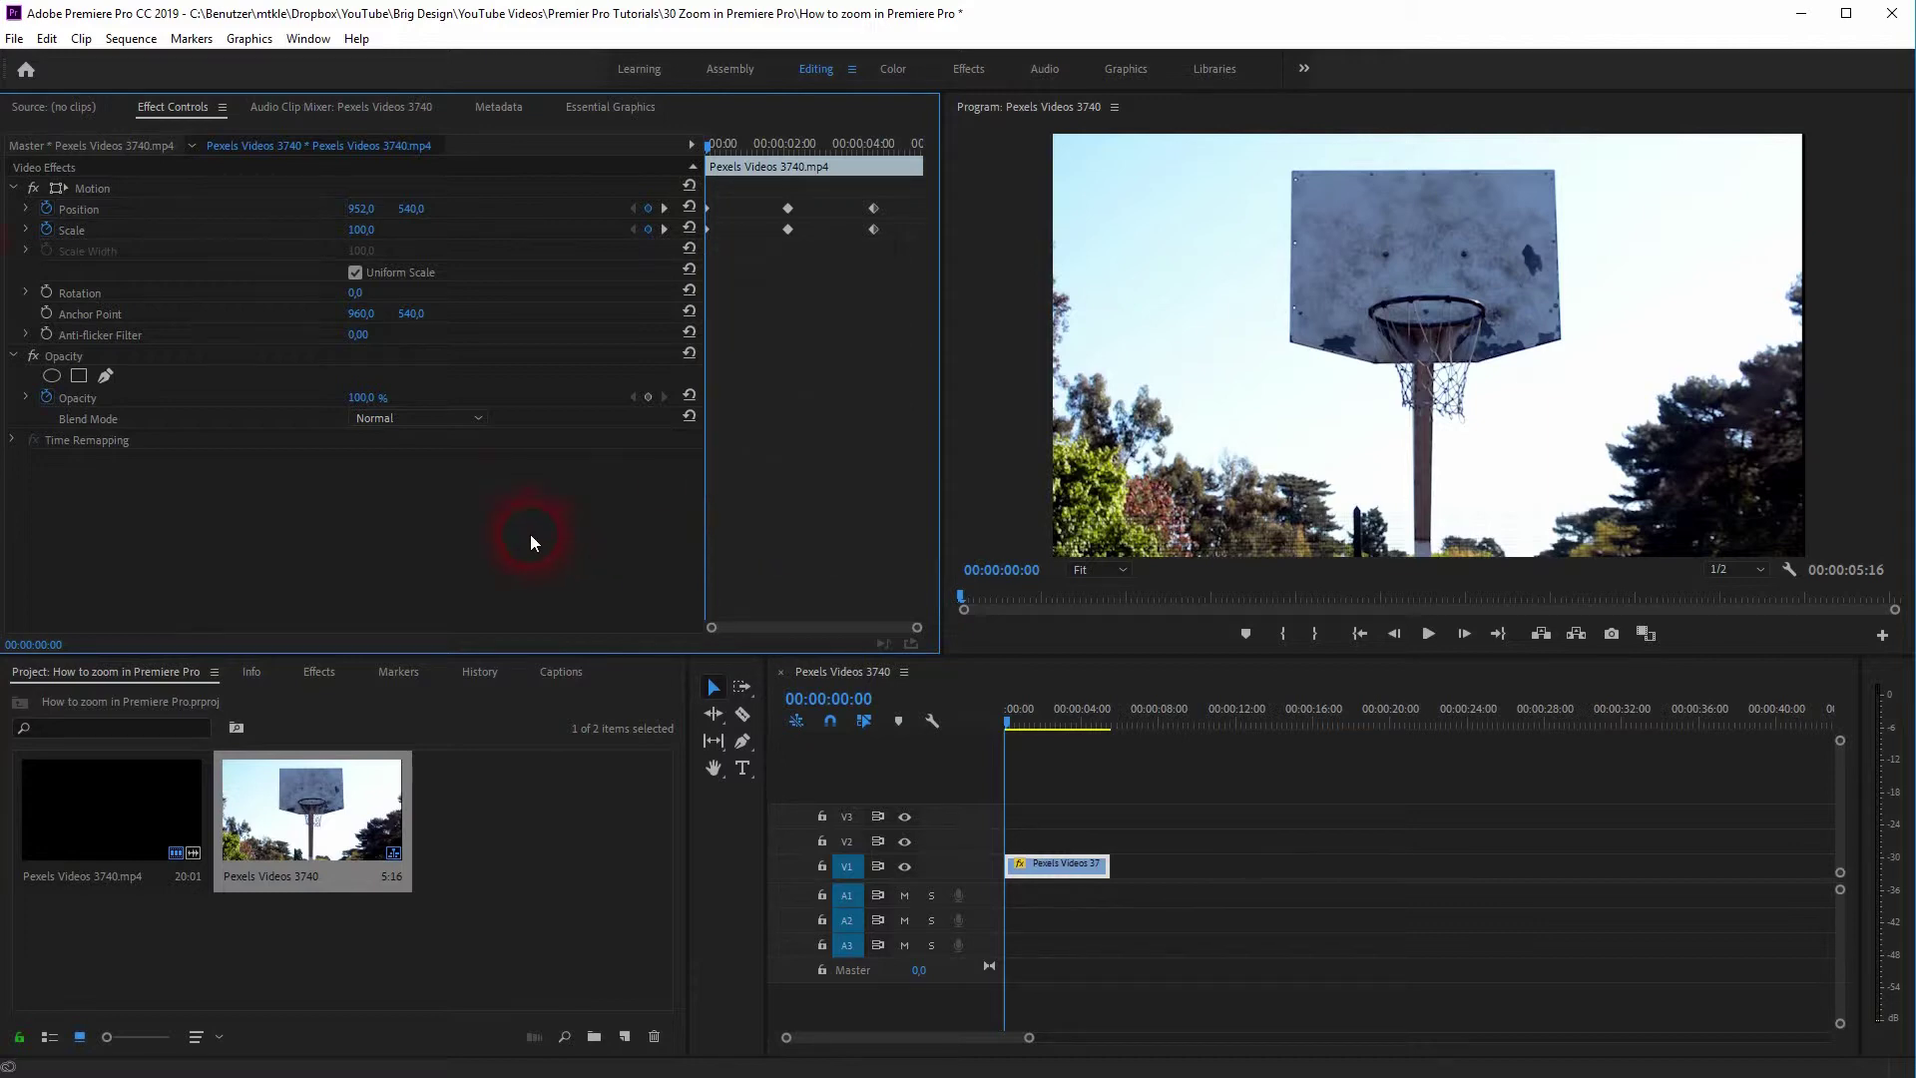
left_click(26, 229)
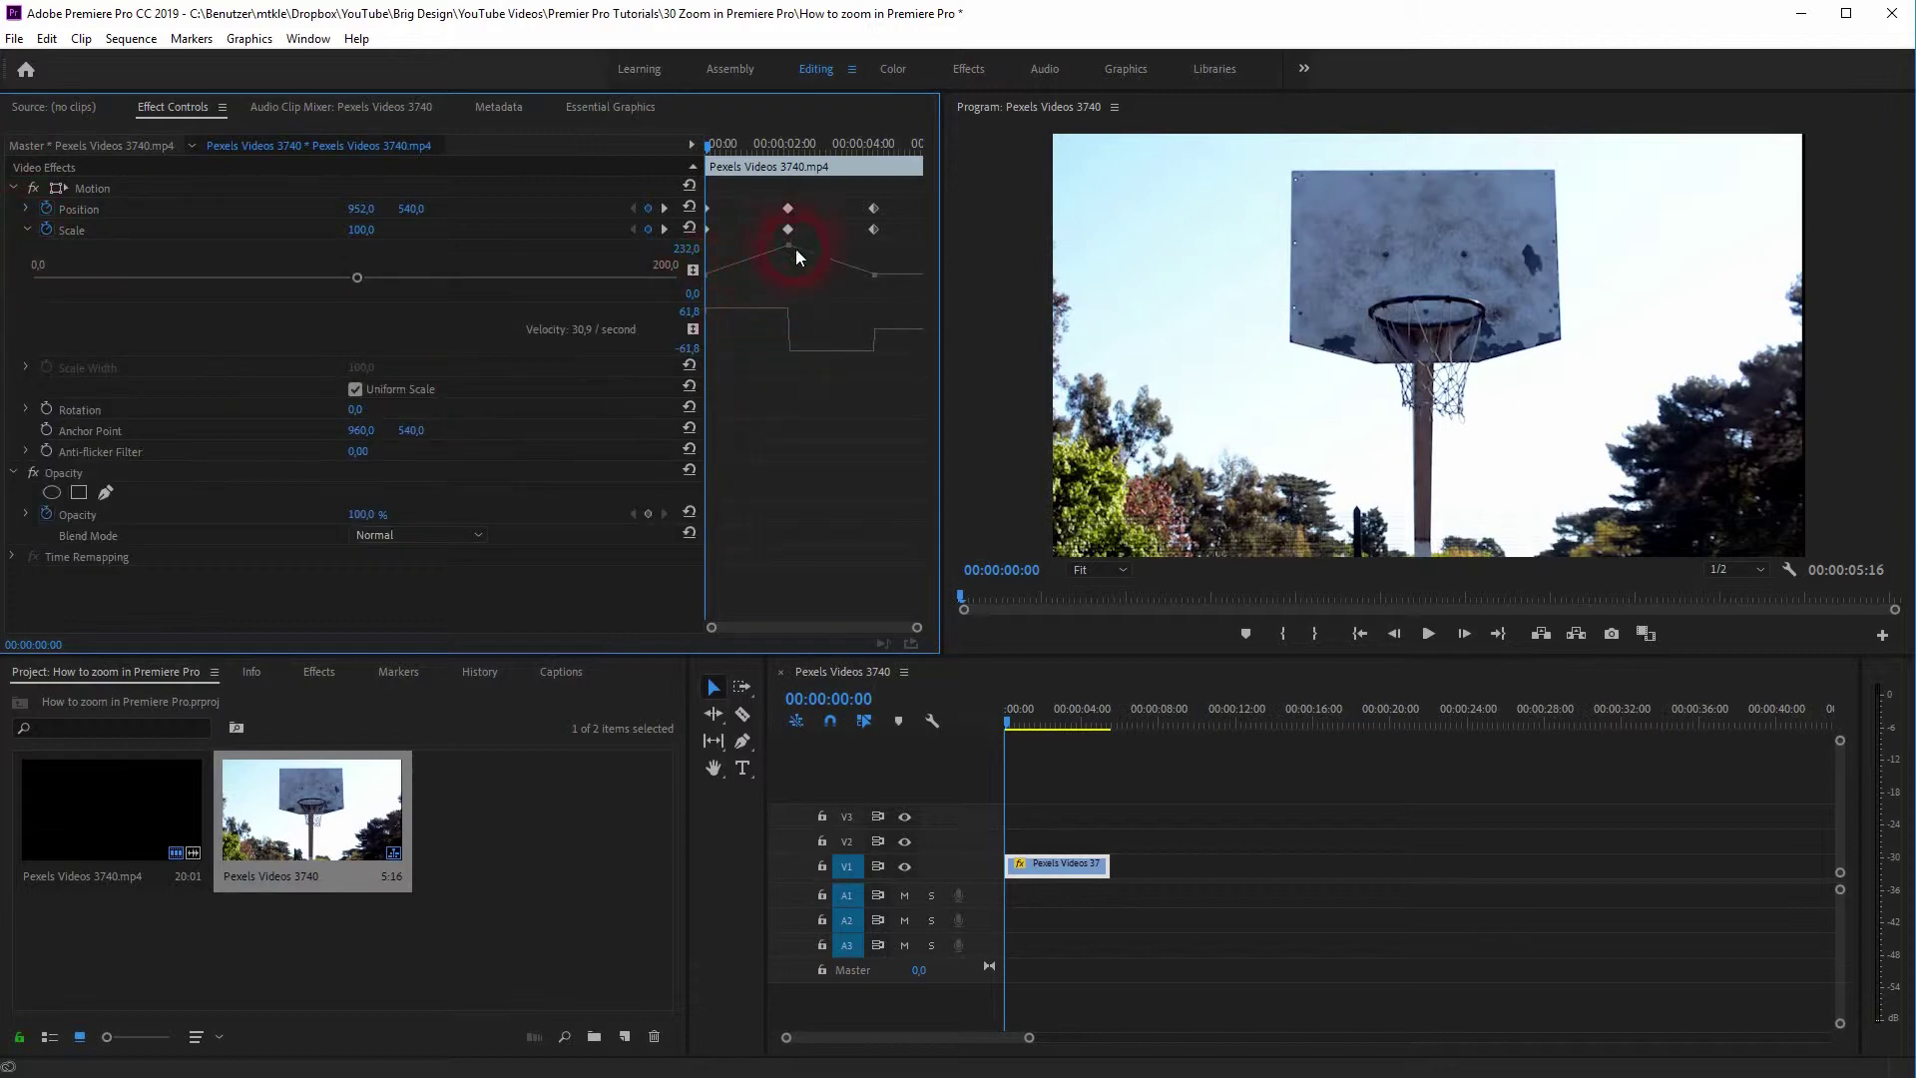
left_click_drag(796, 256, 860, 265)
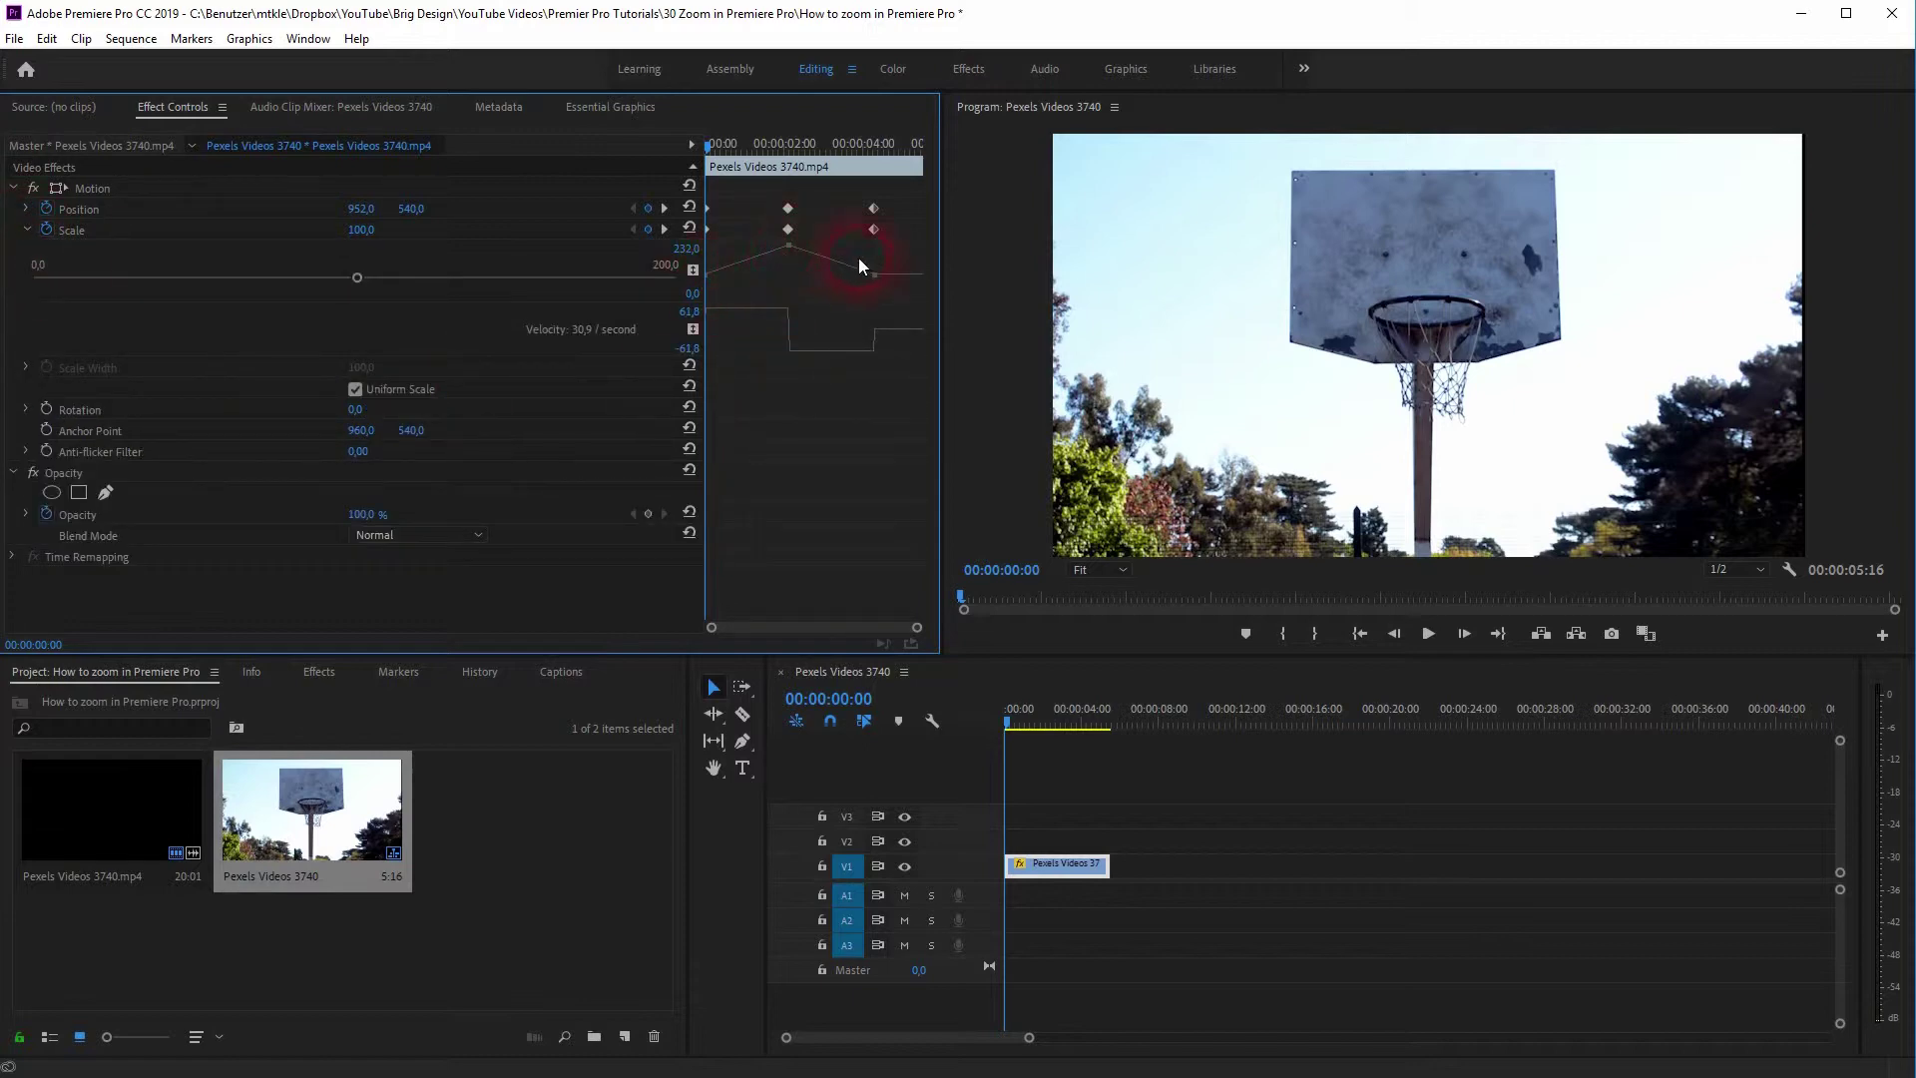
Apply Ease In and Ease Out to the Scale keyframes and lengthen the middle keyframe's curve handle
right_click(710, 230)
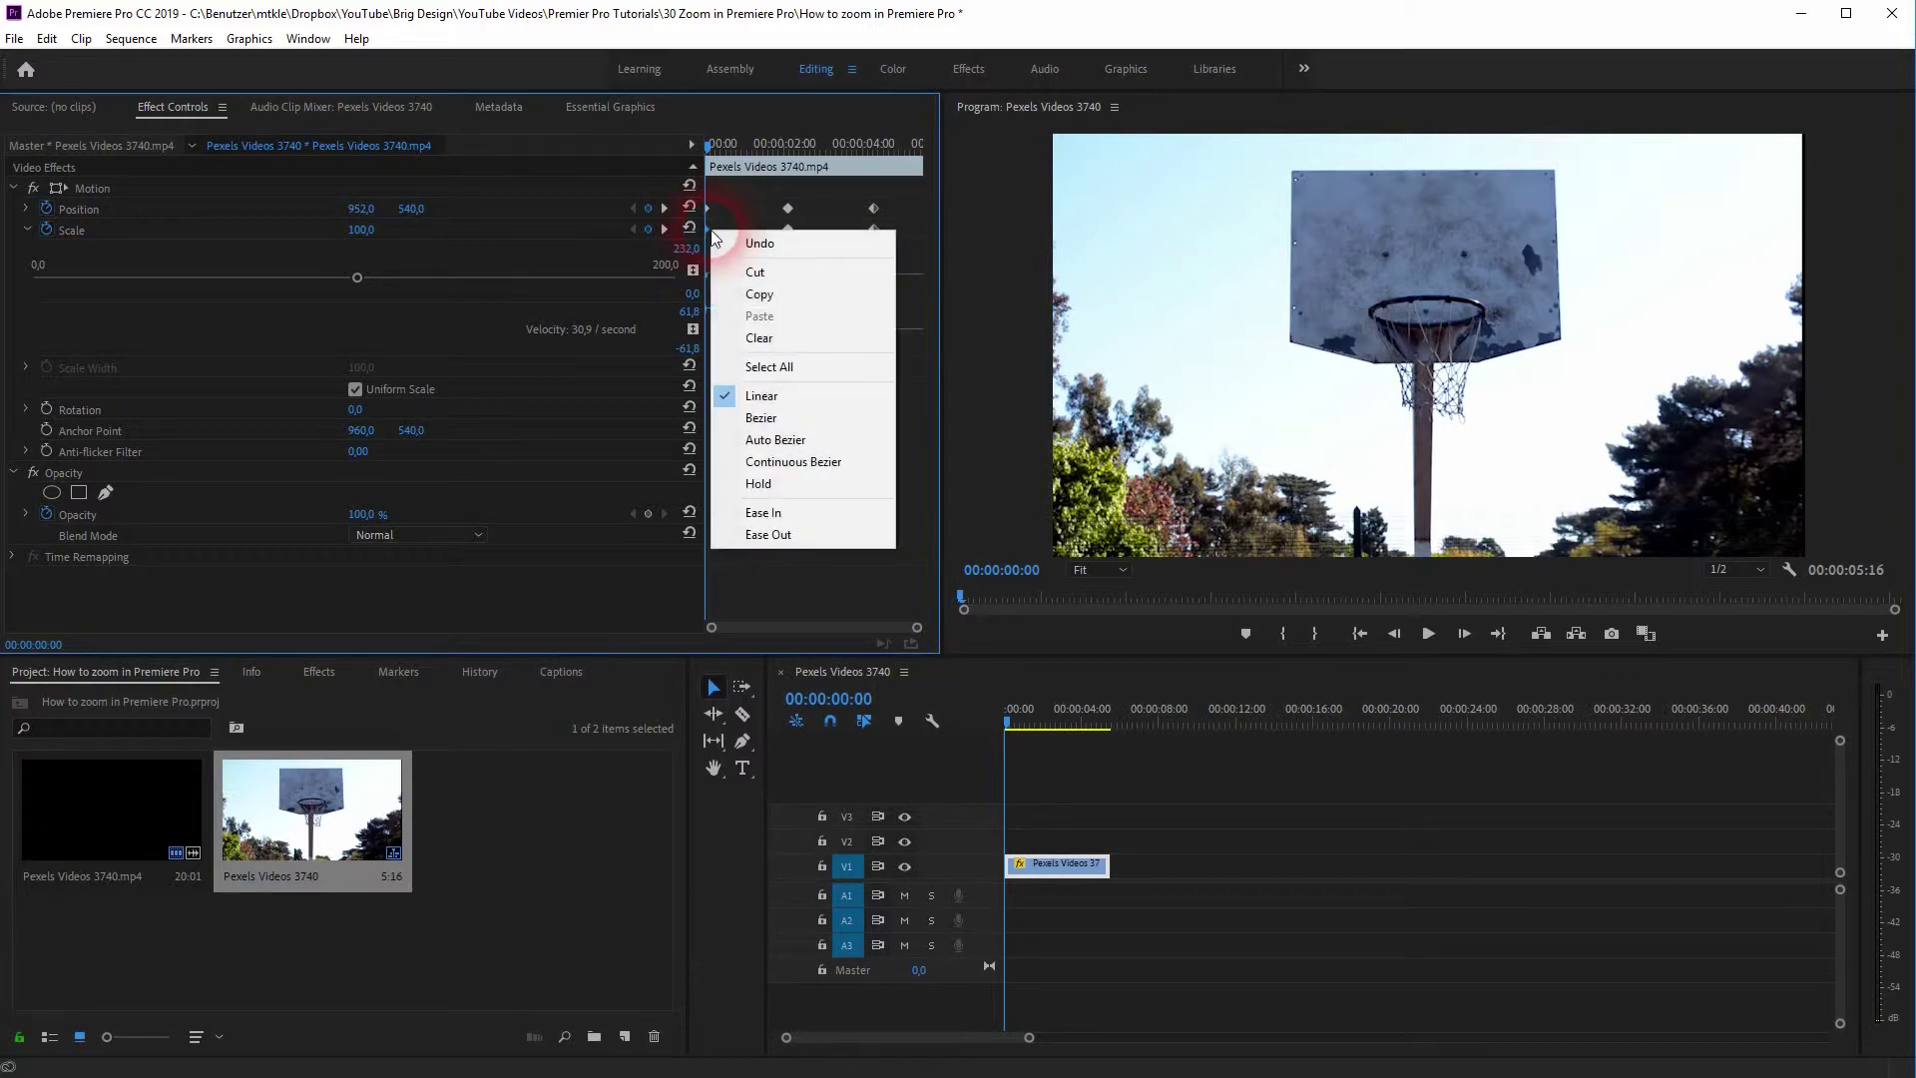
left_click(798, 513)
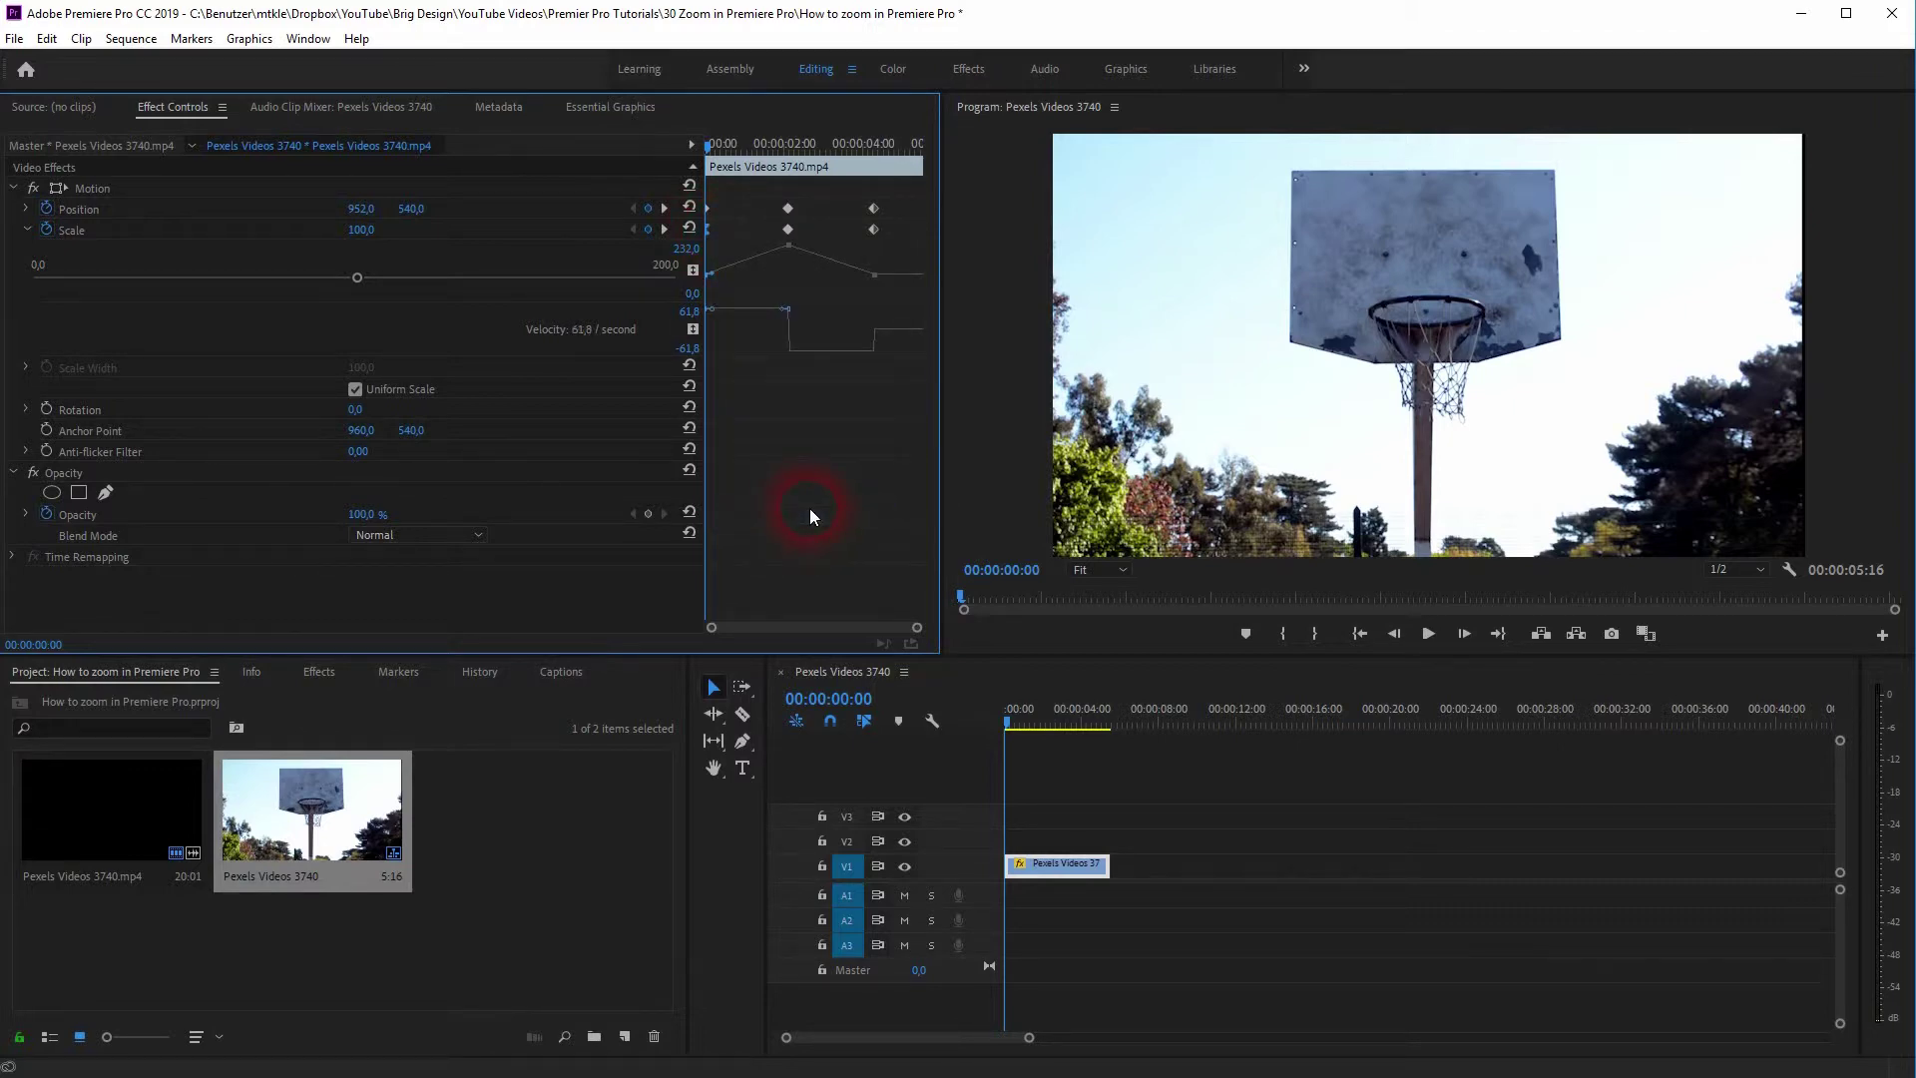
right_click(789, 232)
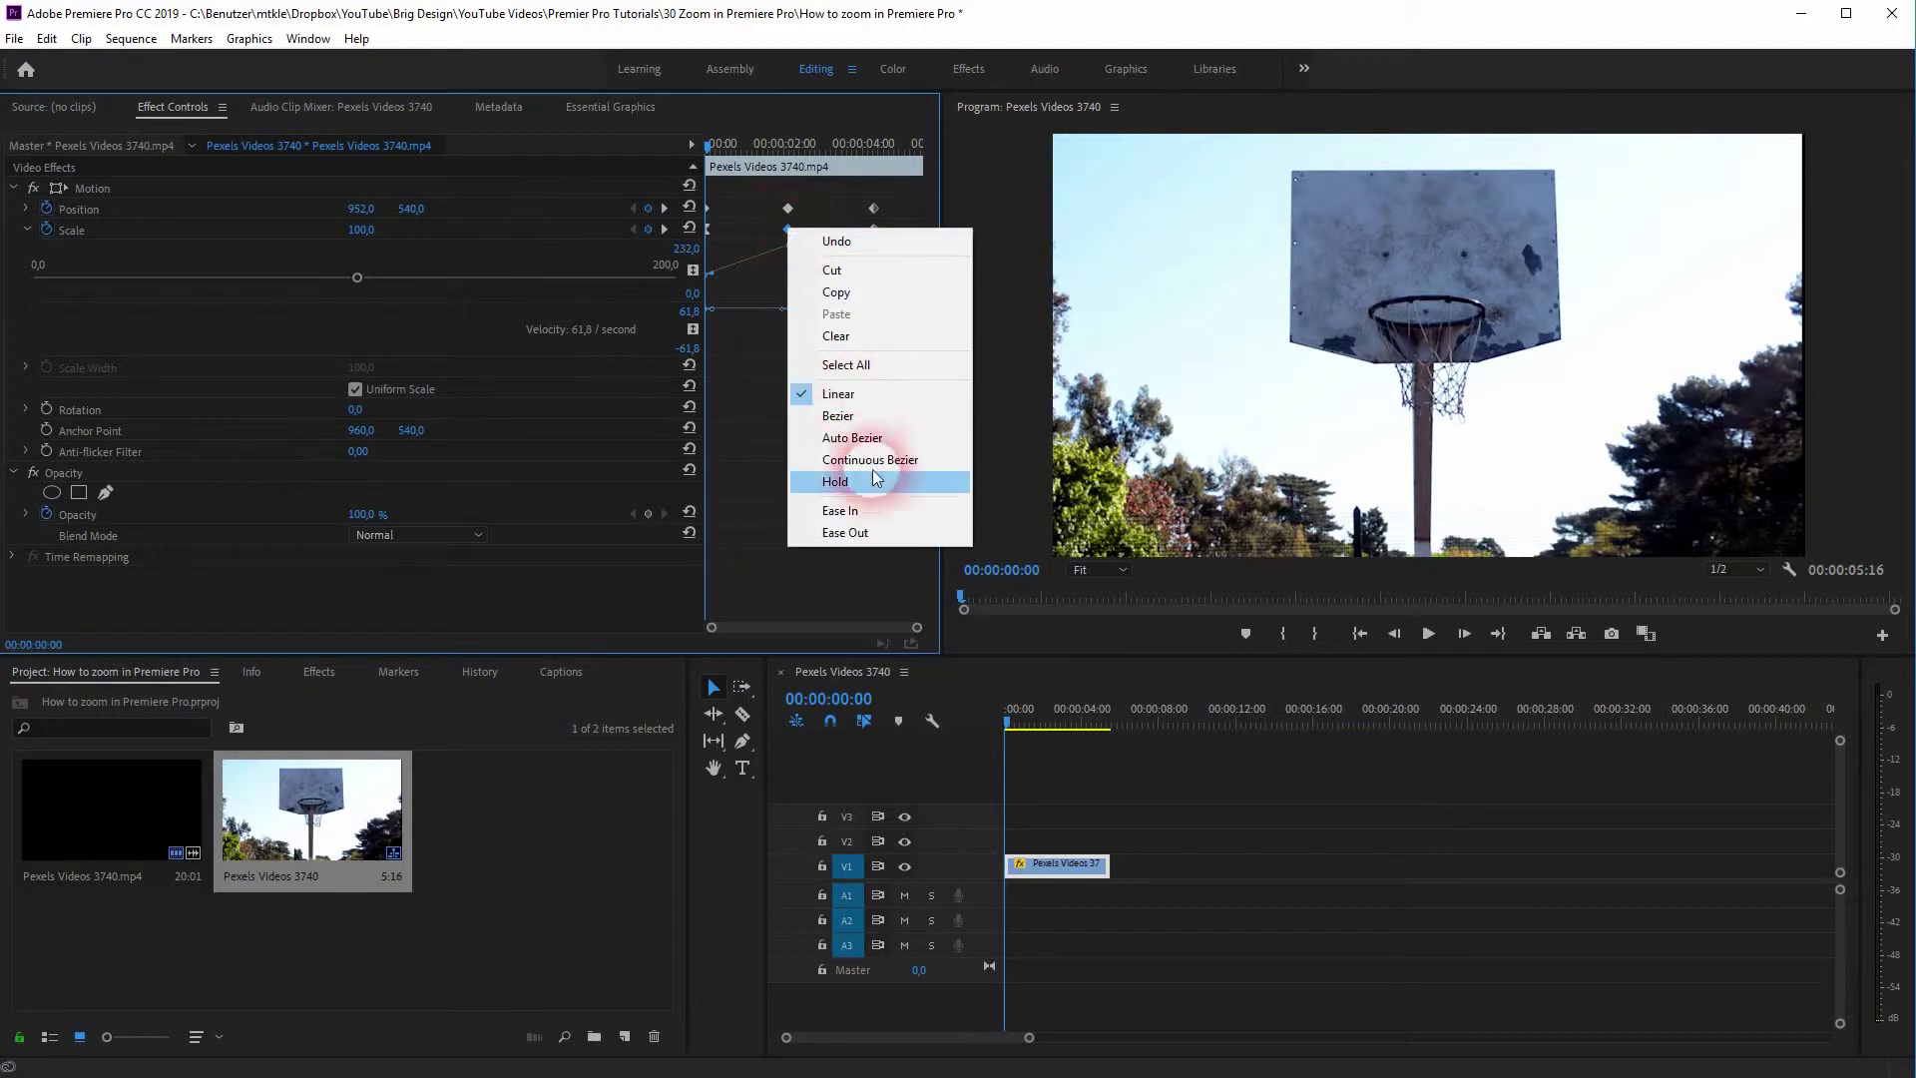
left_click(914, 532)
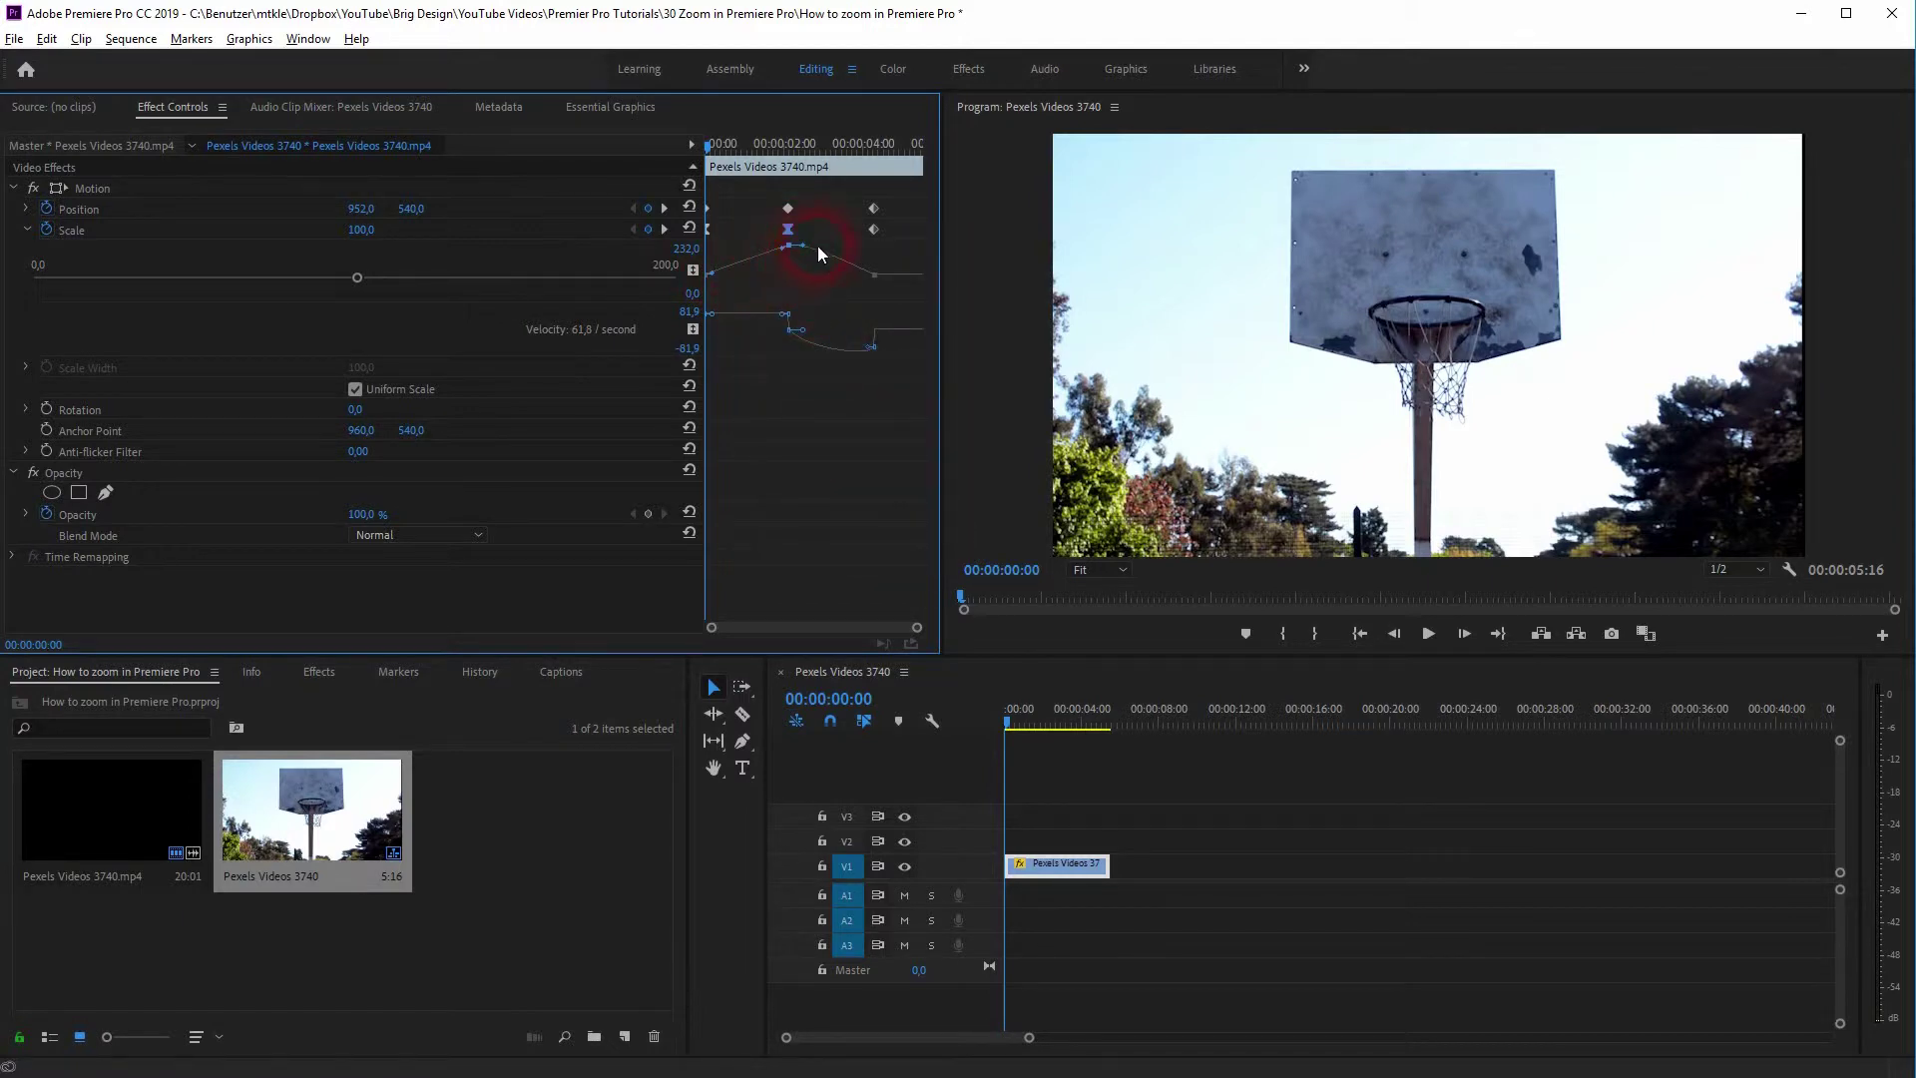
left_click_drag(807, 254, 769, 250)
Stop playback at 00:00:03:25, make the last Scale keyframe Bezier, and return to the start
left_click(1012, 740)
key("space")
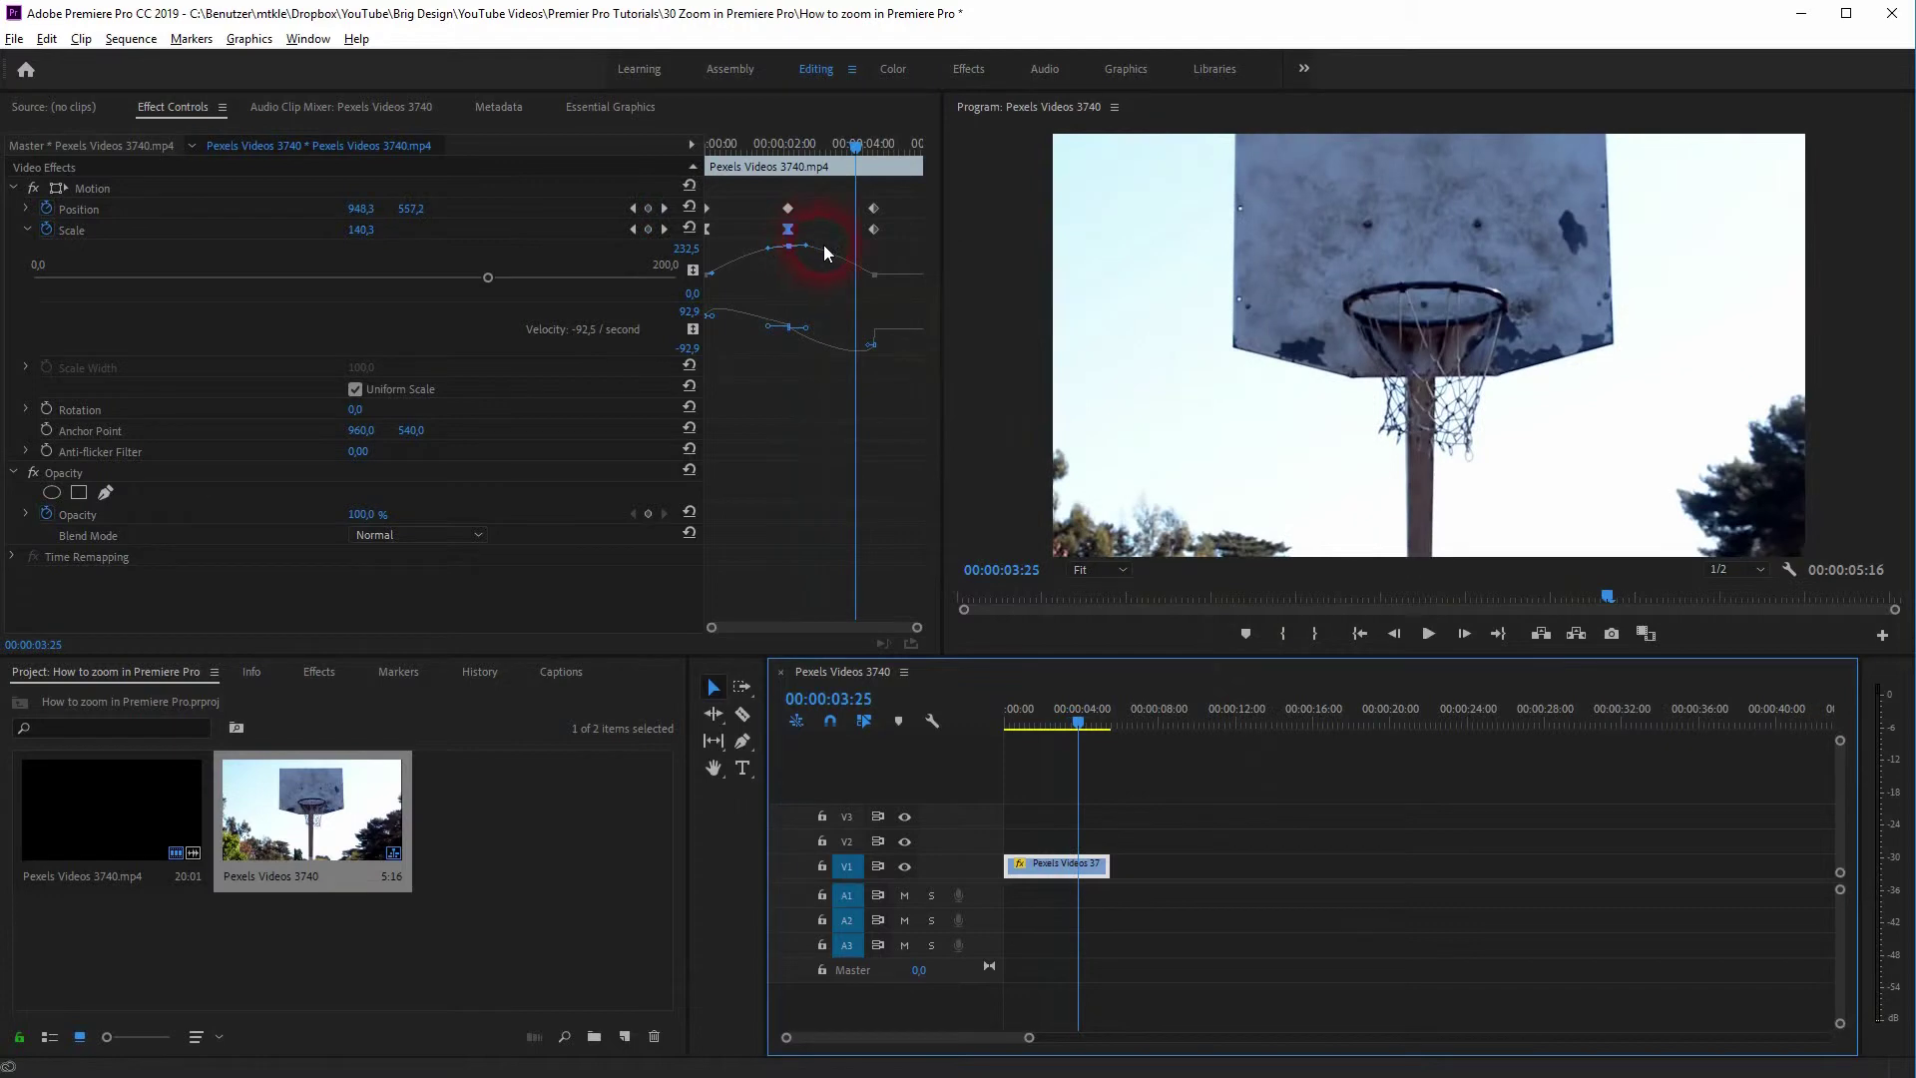
key("space")
left_click(874, 229)
right_click(876, 232)
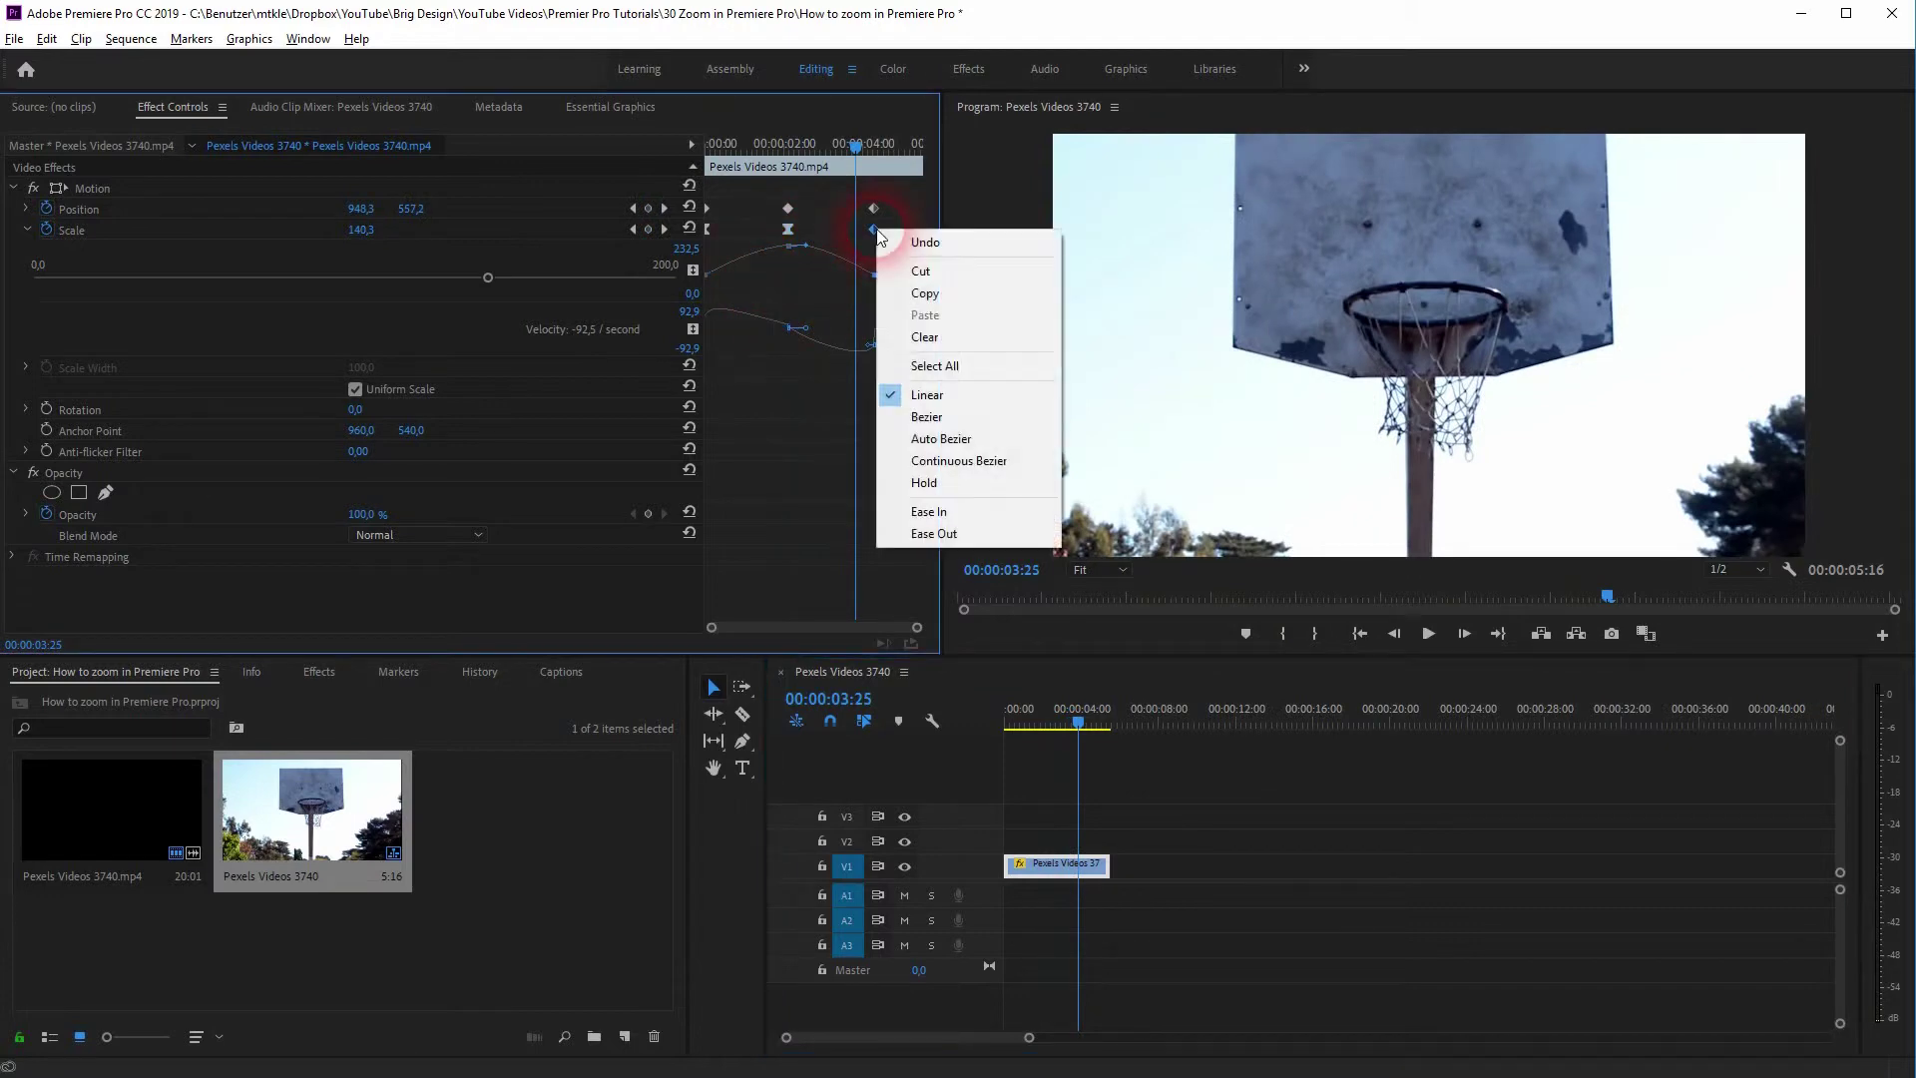
left_click(986, 428)
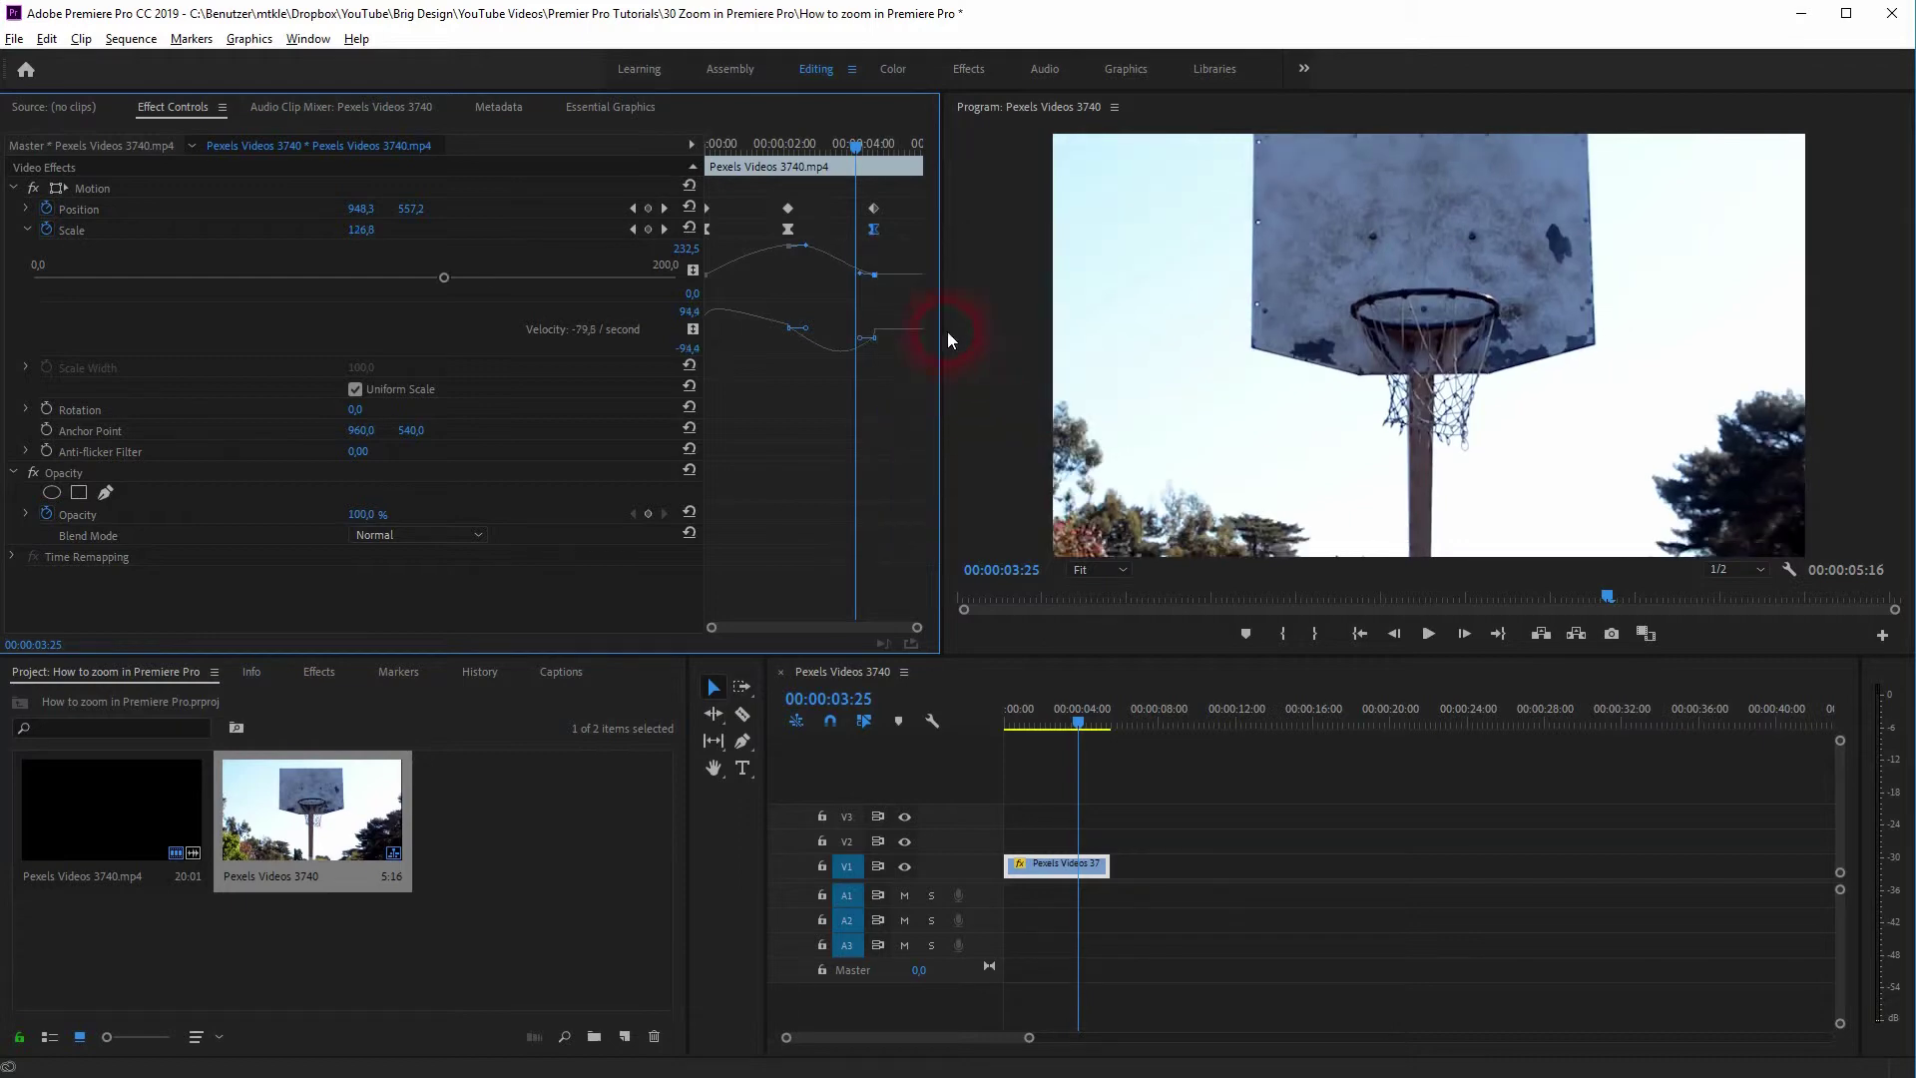
left_click(872, 230, "ctrl")
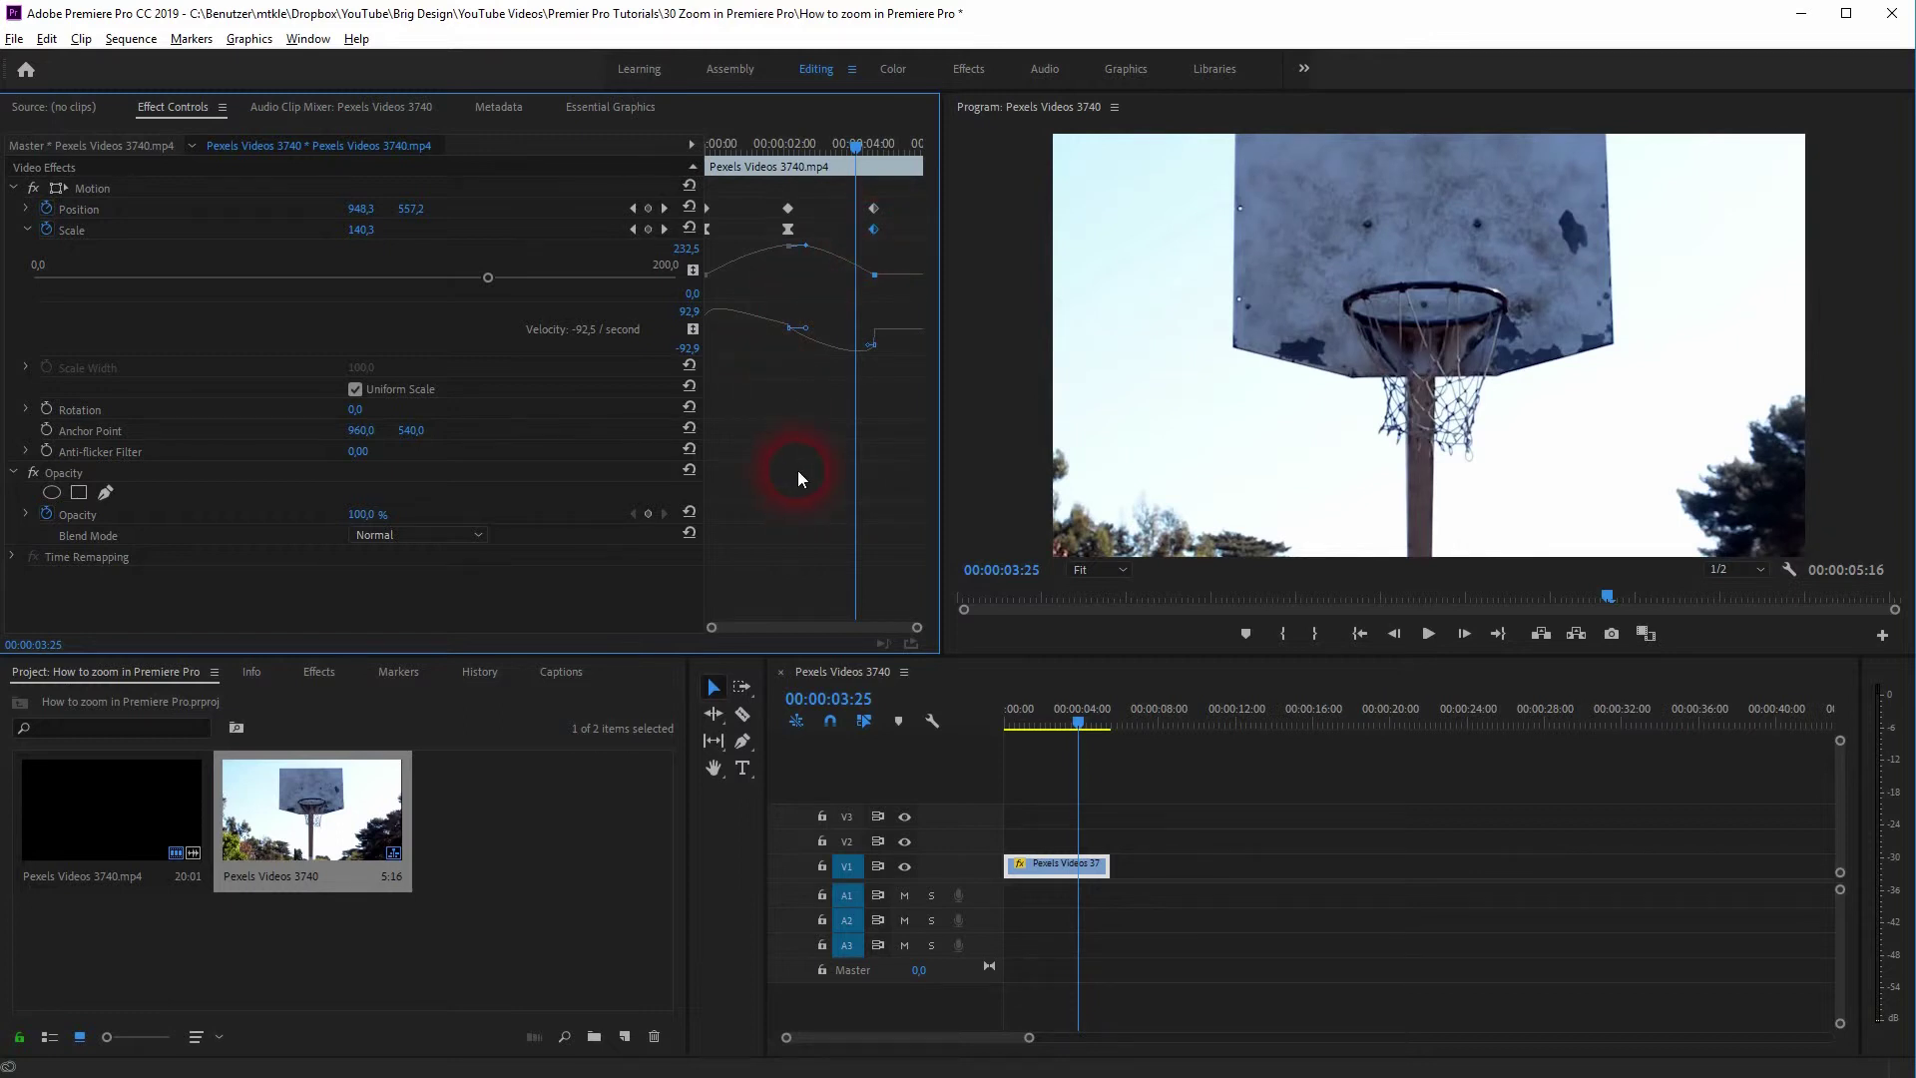
left_click_drag(853, 150, 687, 251)
left_click(1254, 671)
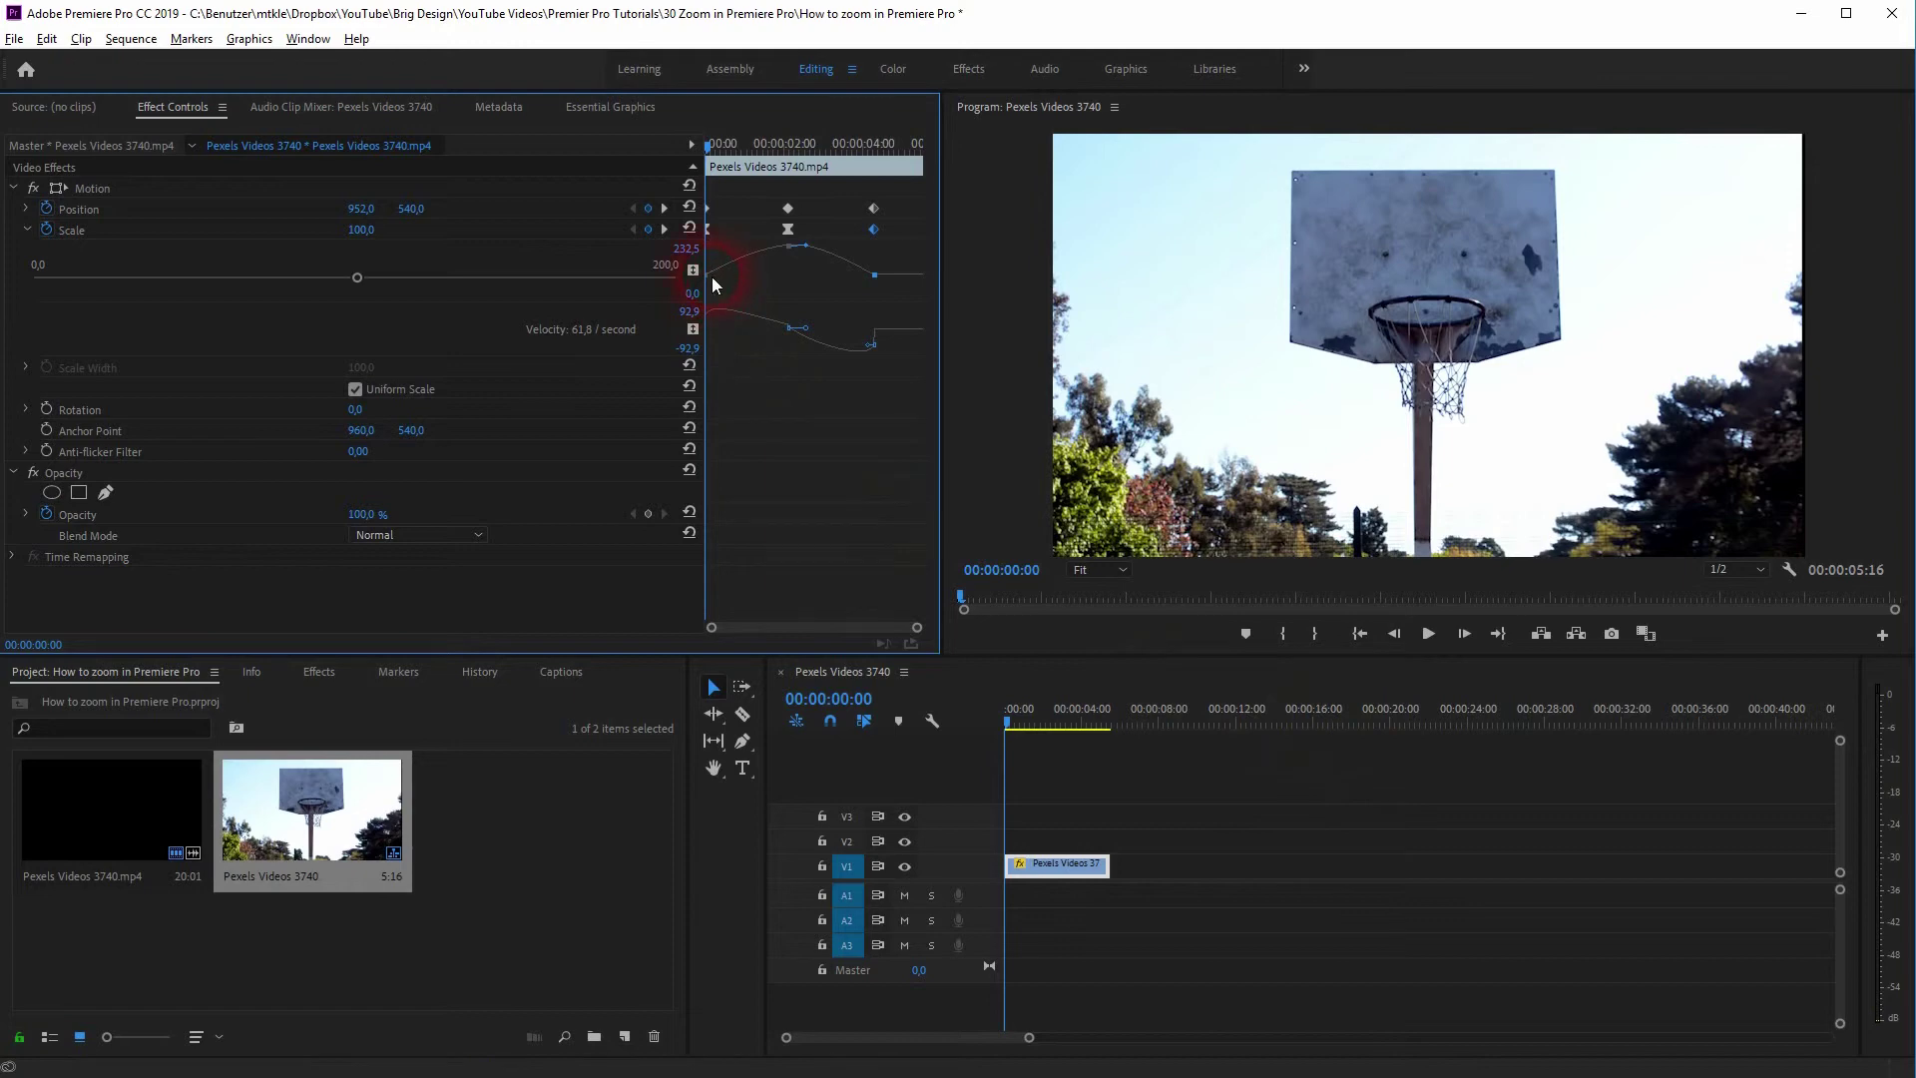
Apply Ease Out to the first Scale keyframe, then reselect the clip on V1
right_click(706, 235)
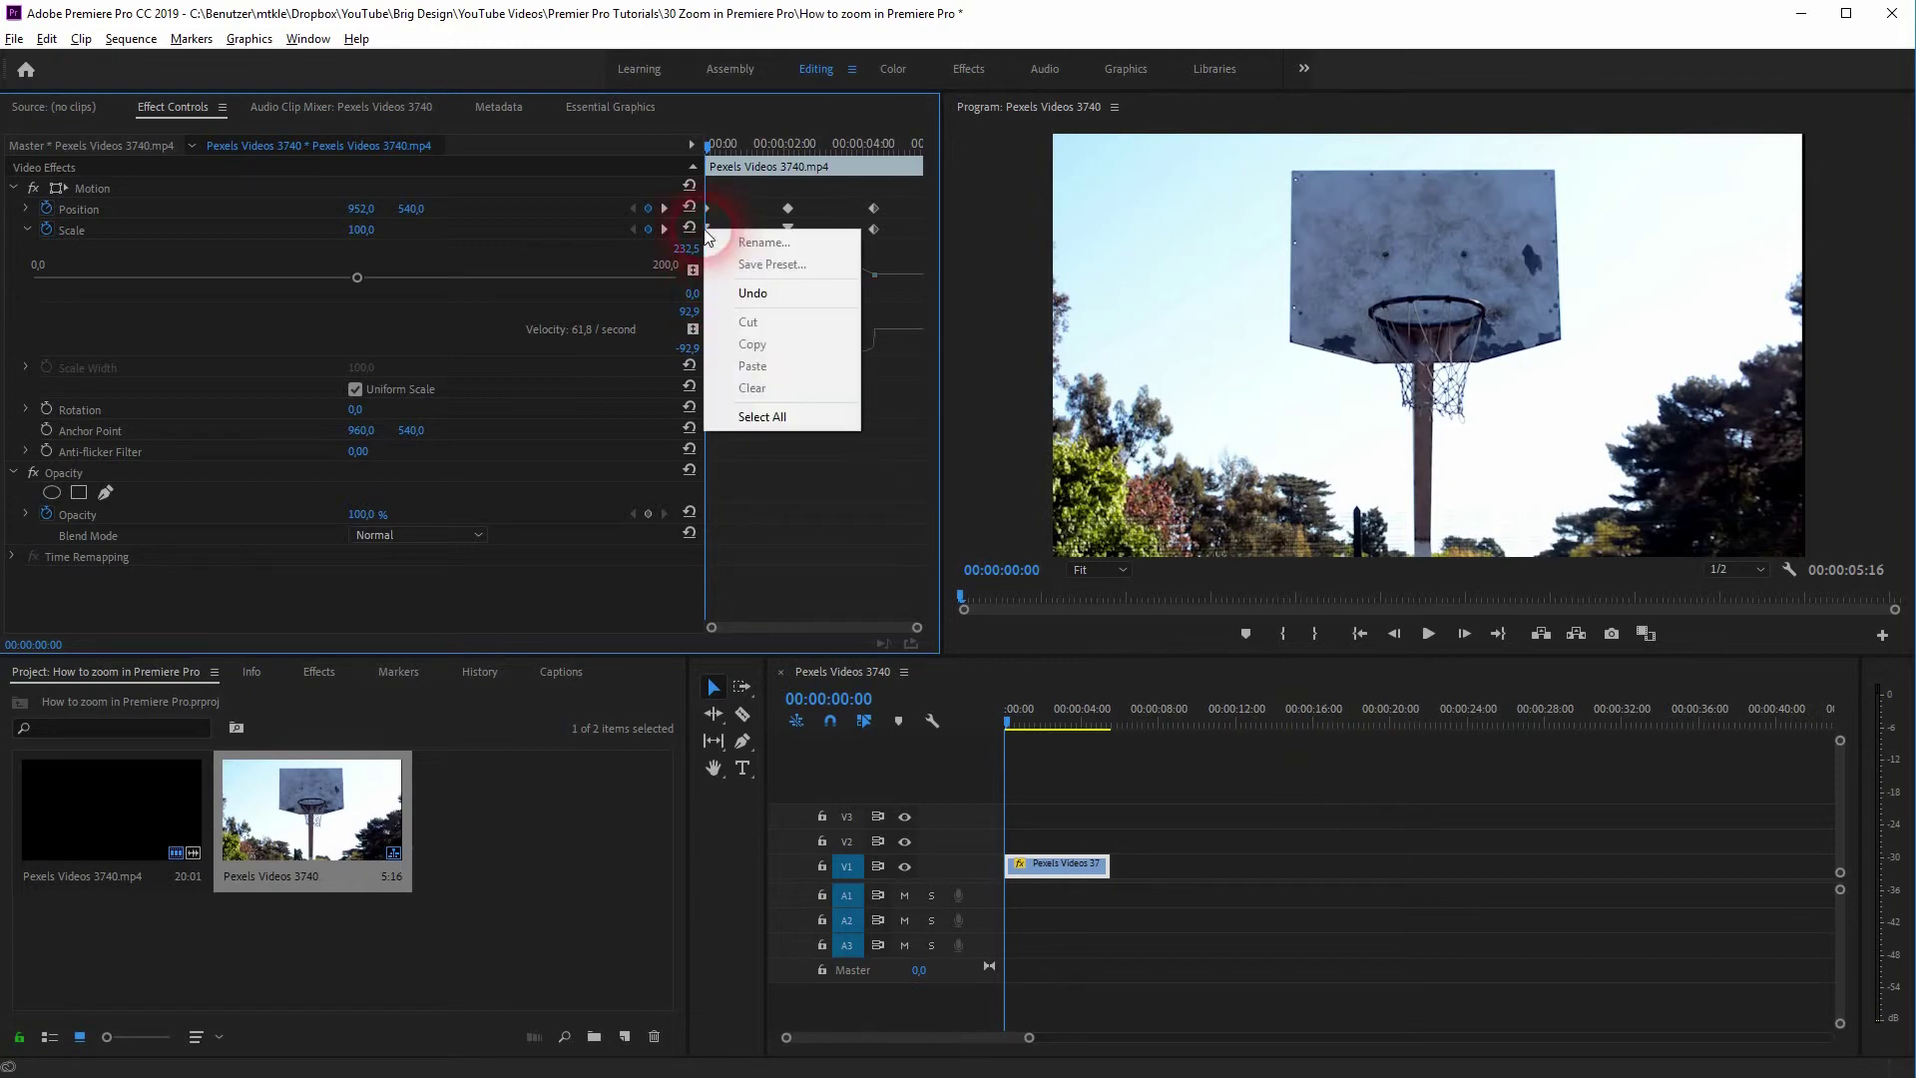
left_click(740, 225)
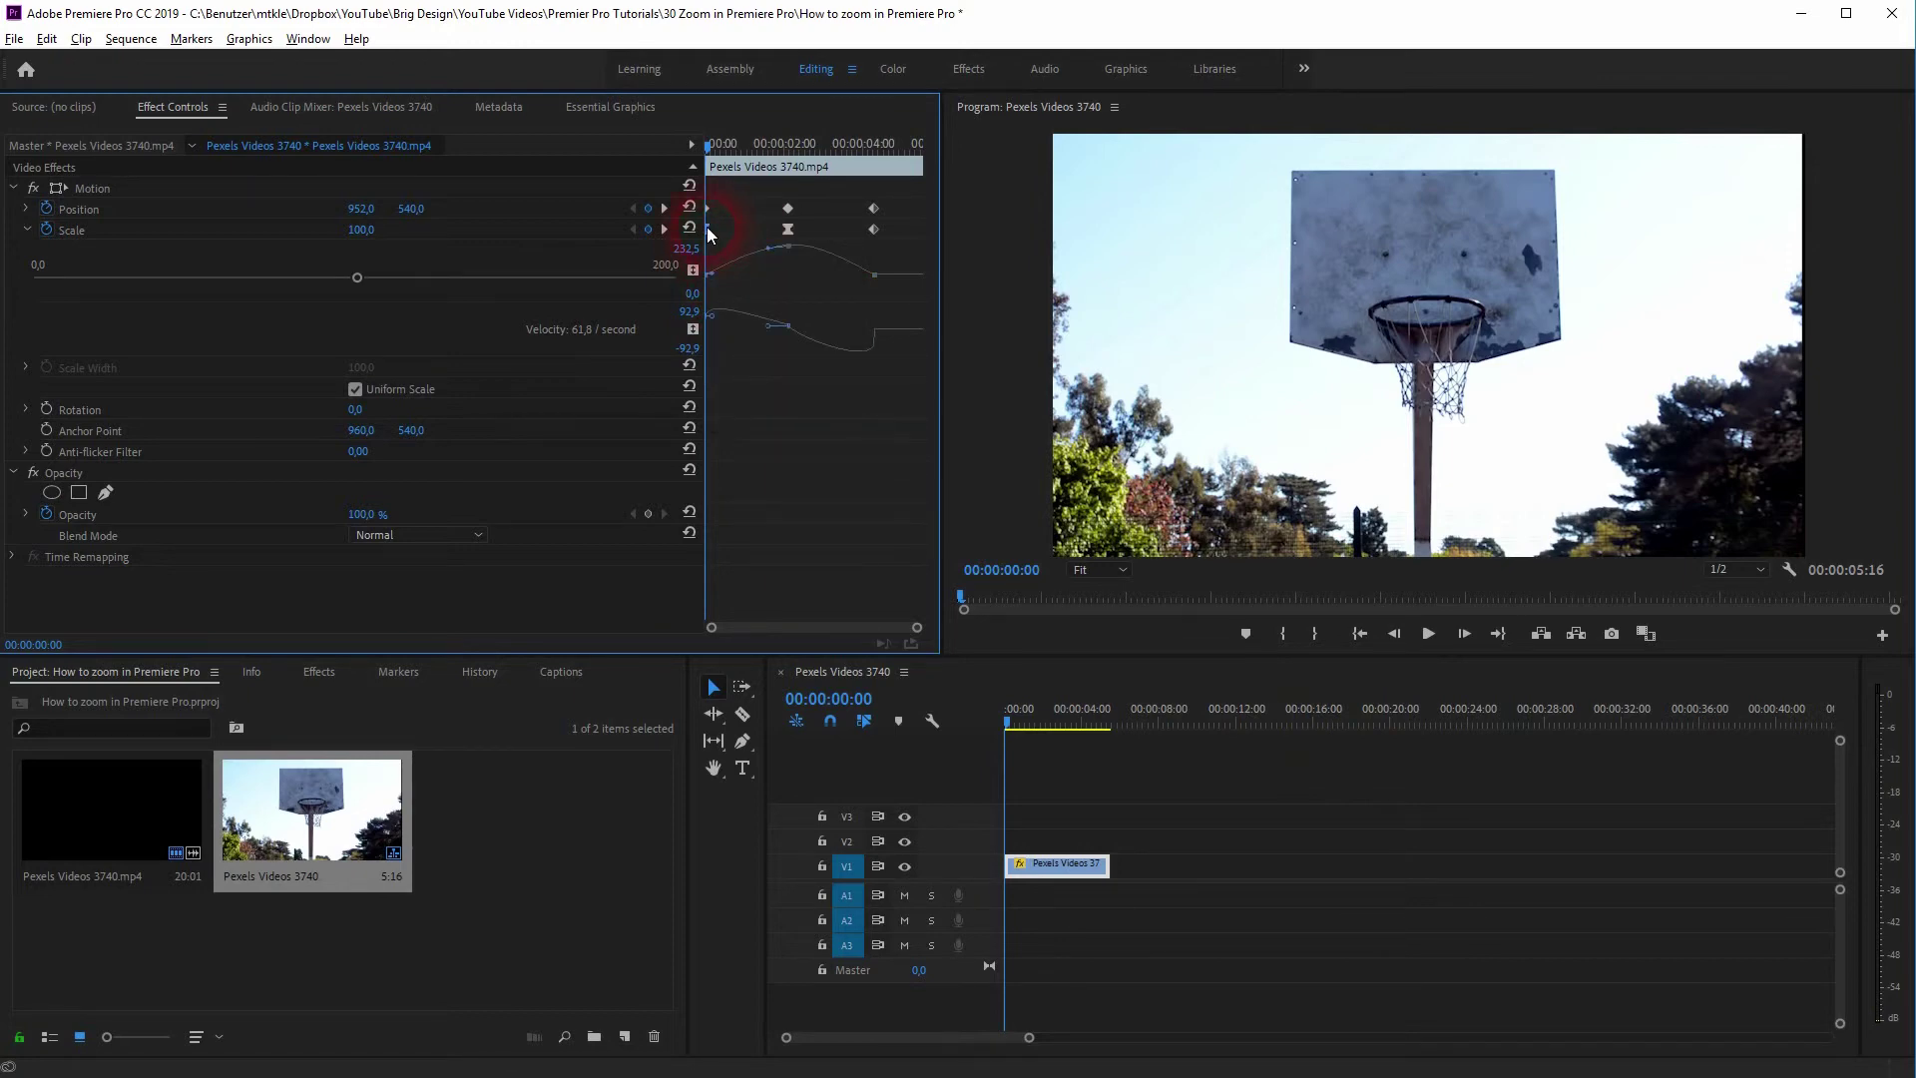
right_click(710, 234)
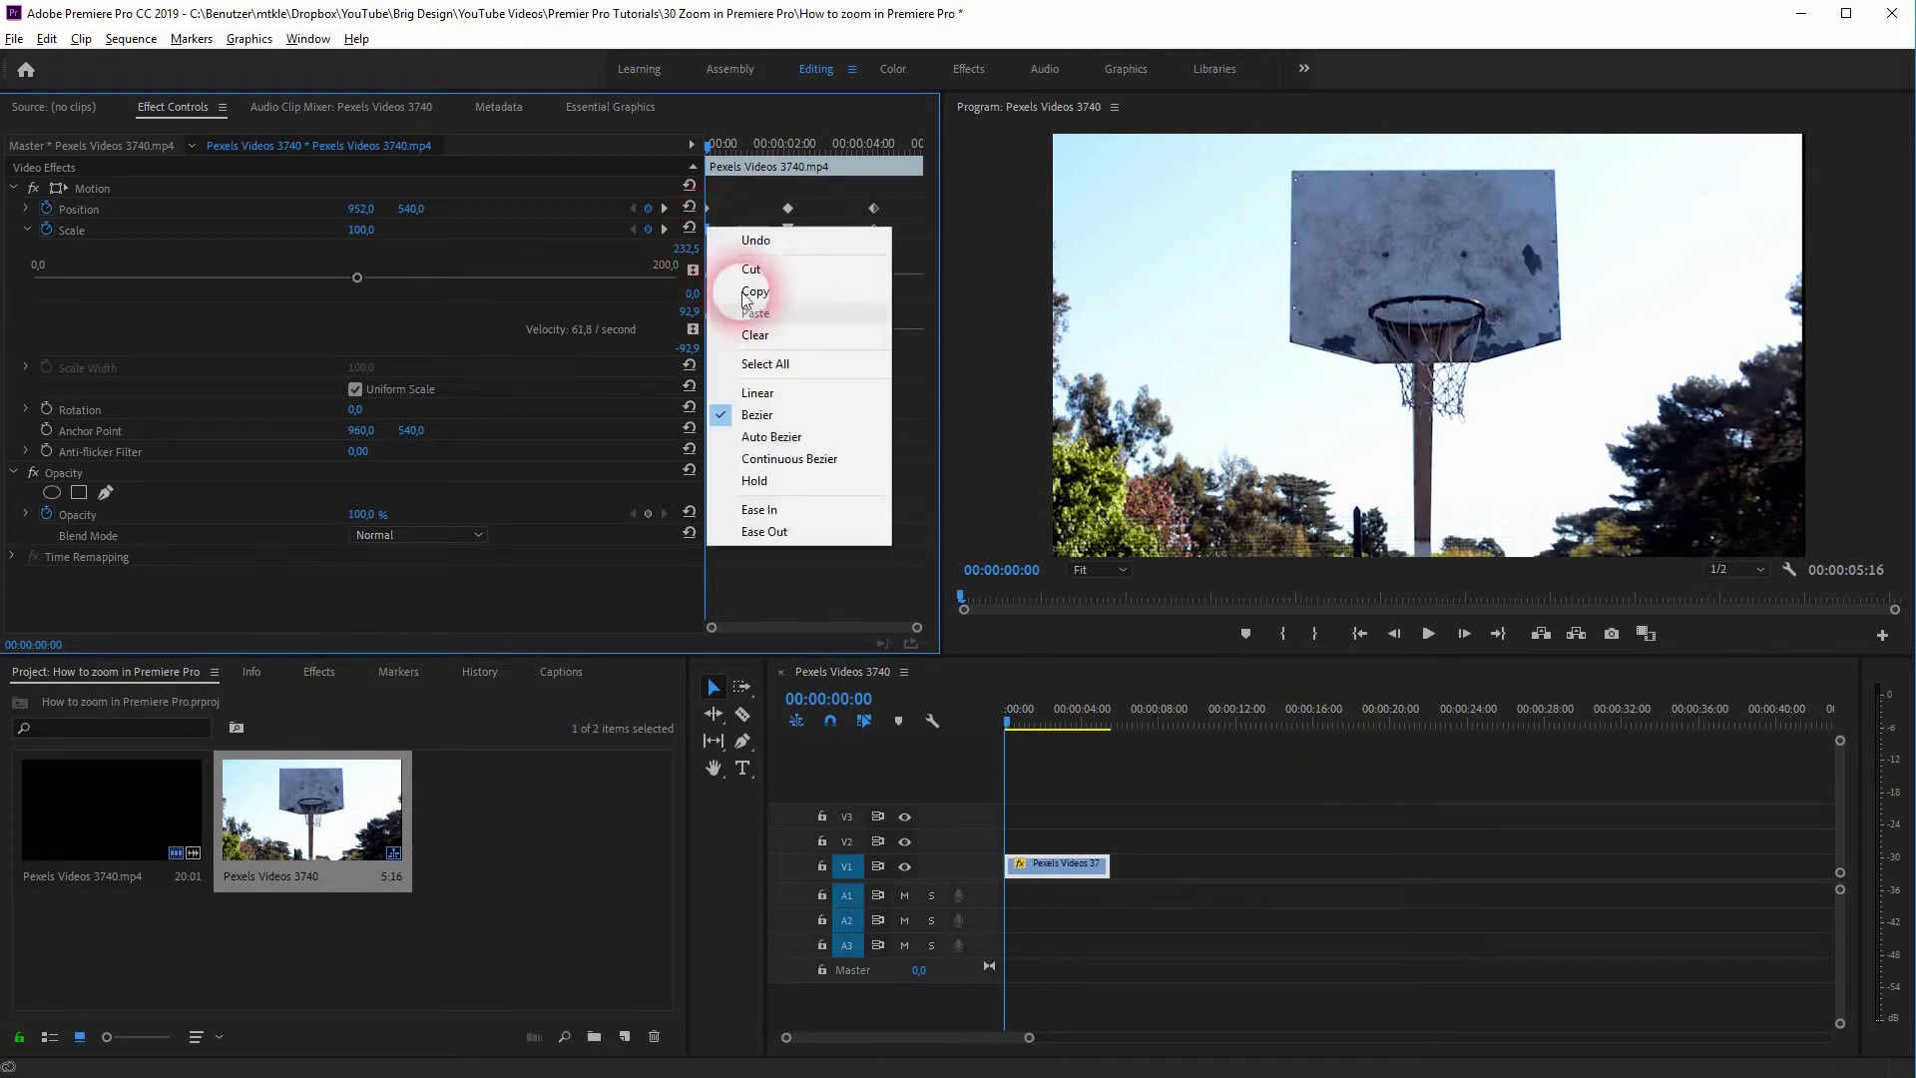
left_click(797, 532)
left_click(1444, 710)
left_click(1418, 793)
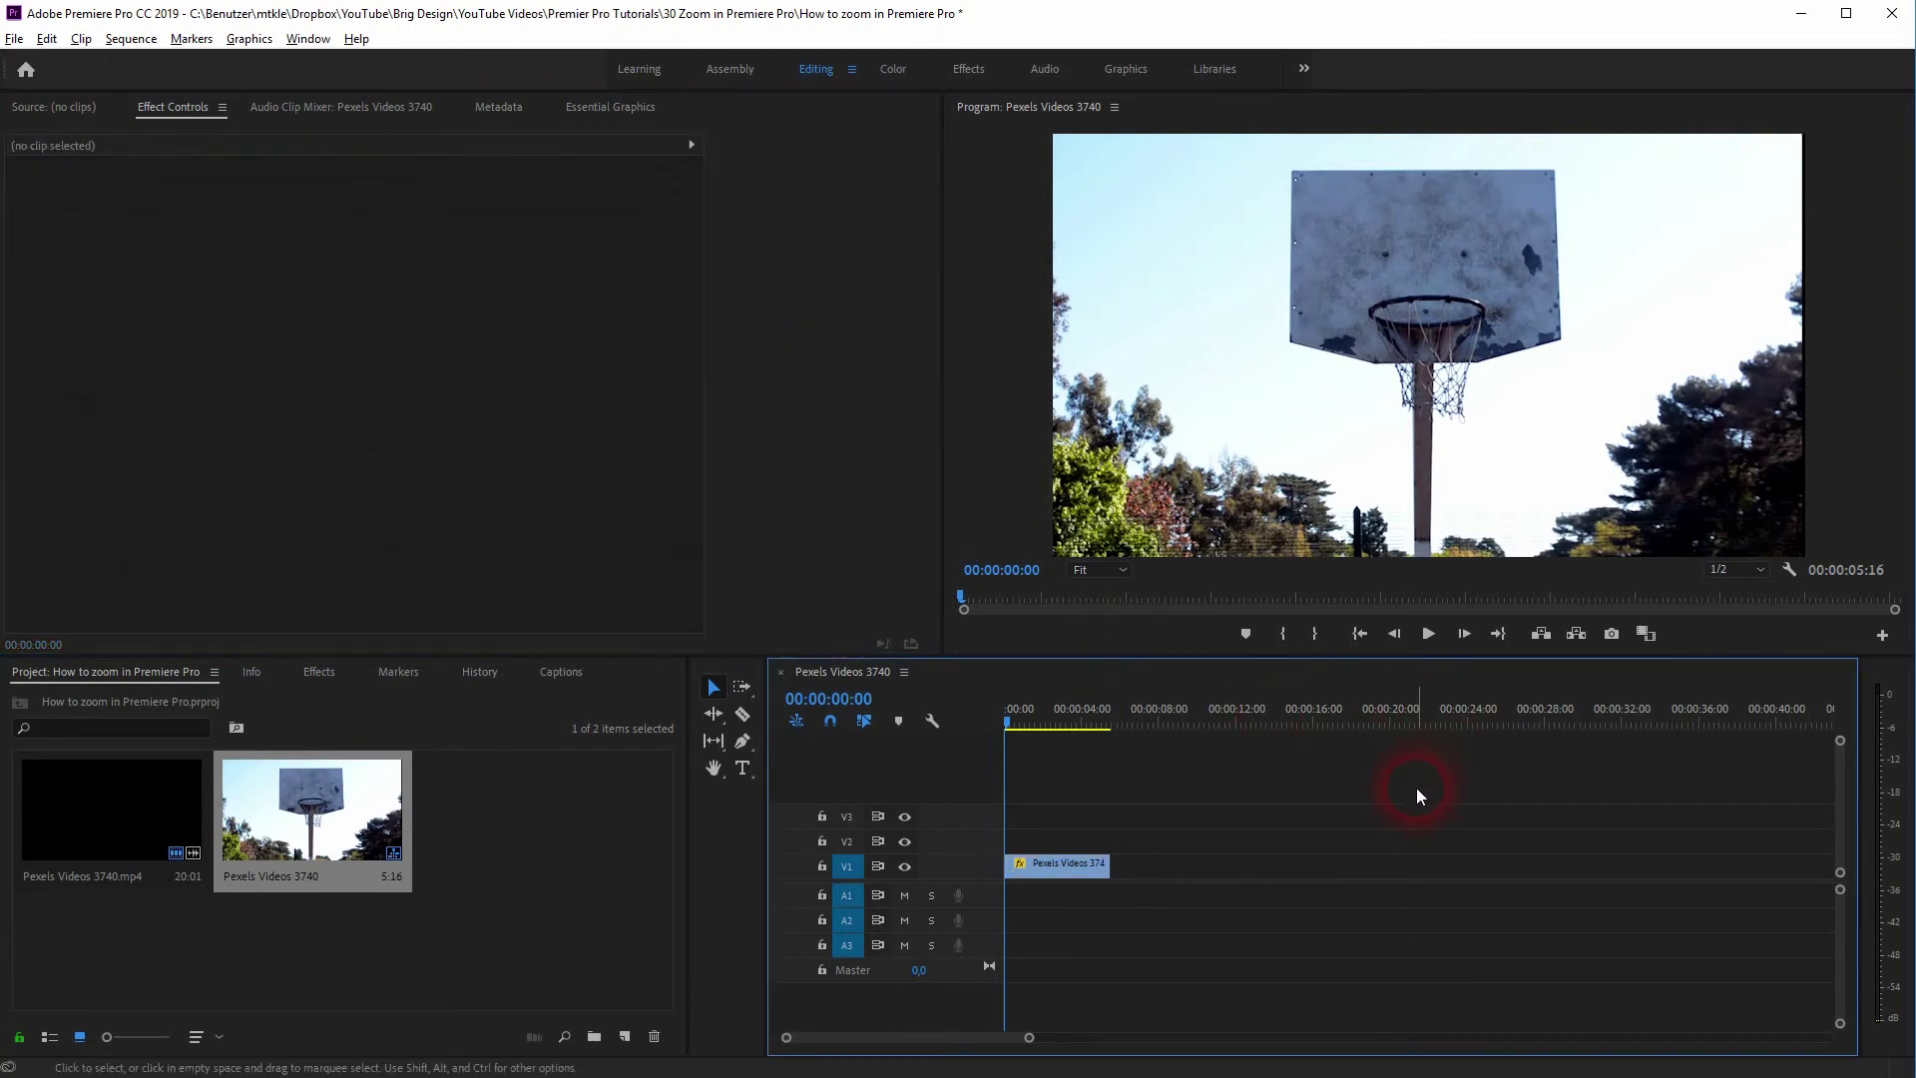
left_click(1091, 879)
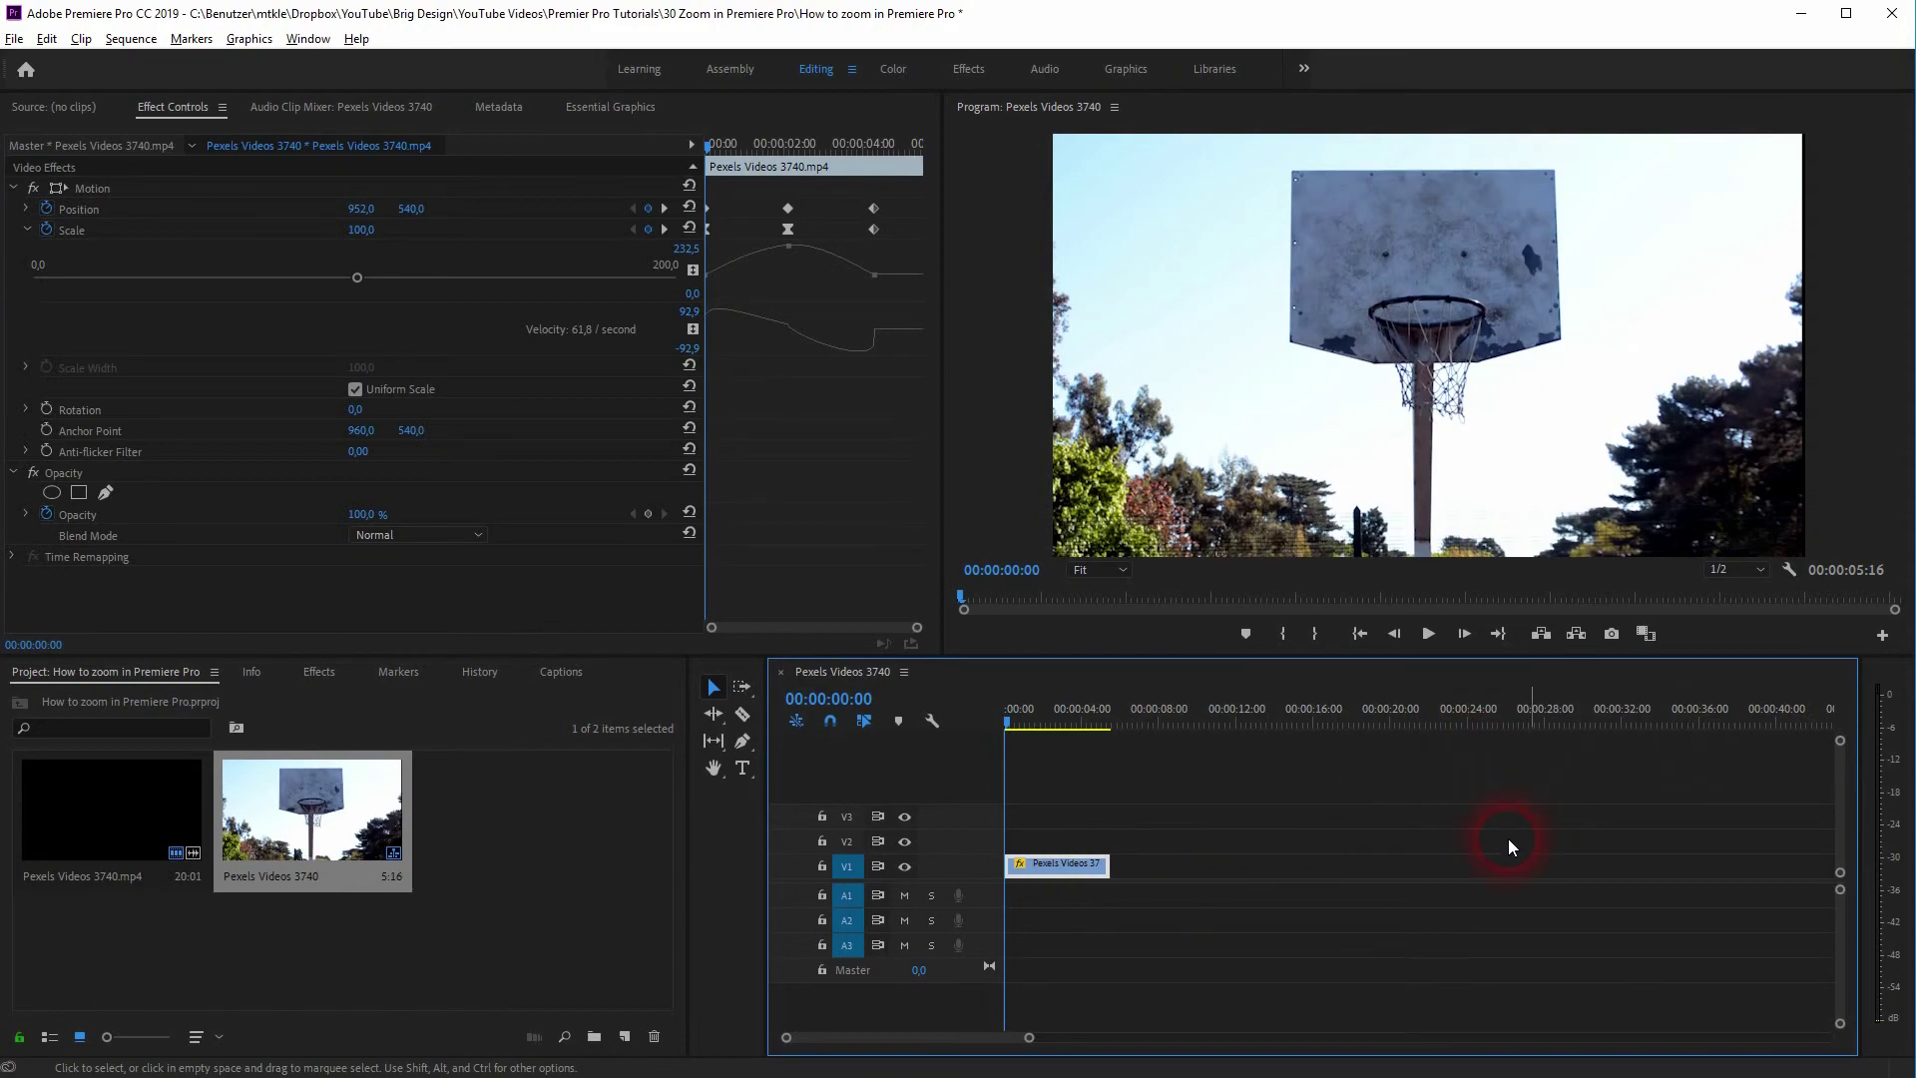